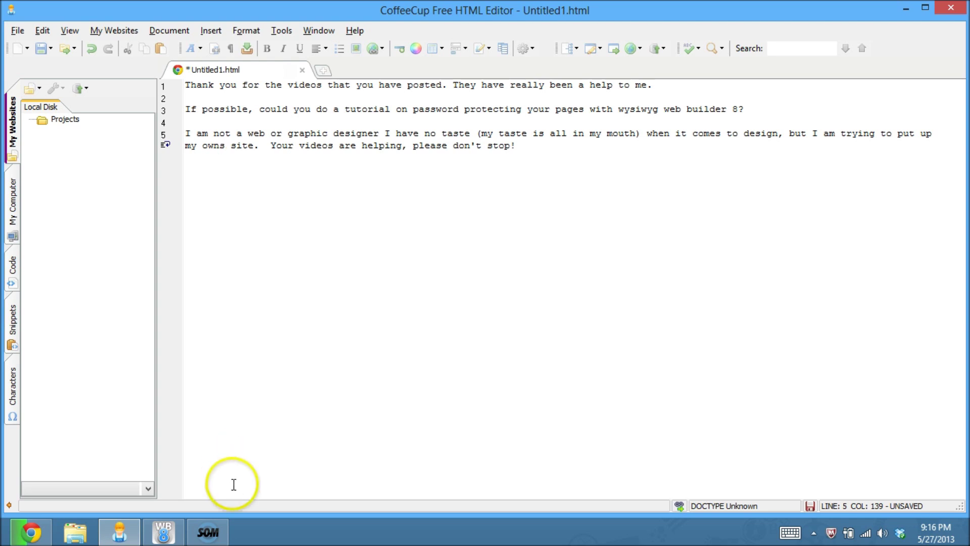
Step: Switch from CoffeeCup Free HTML Editor to WYSIWYG Web Builder 8 from the taskbar
click(160, 531)
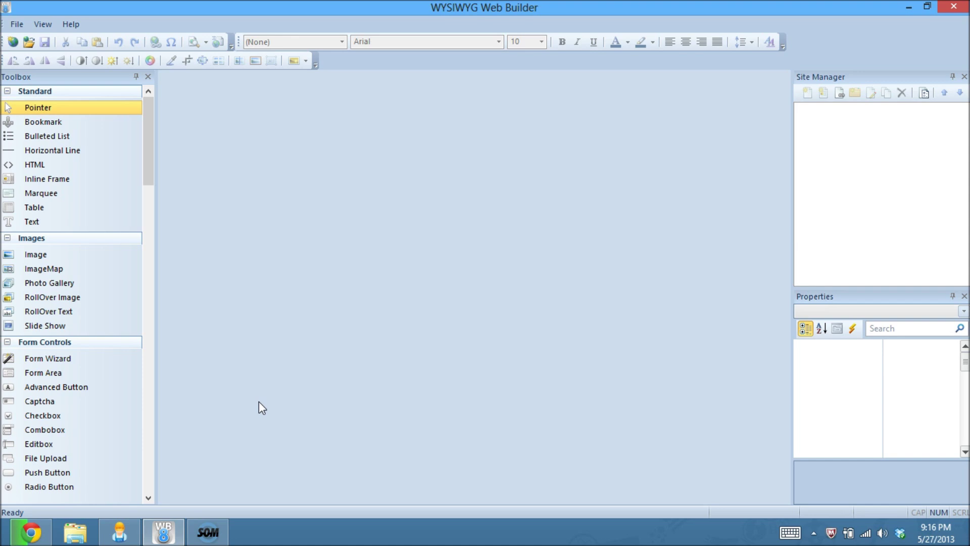
Step: Start a new web site from the Login template in the Demo category
click(16, 26)
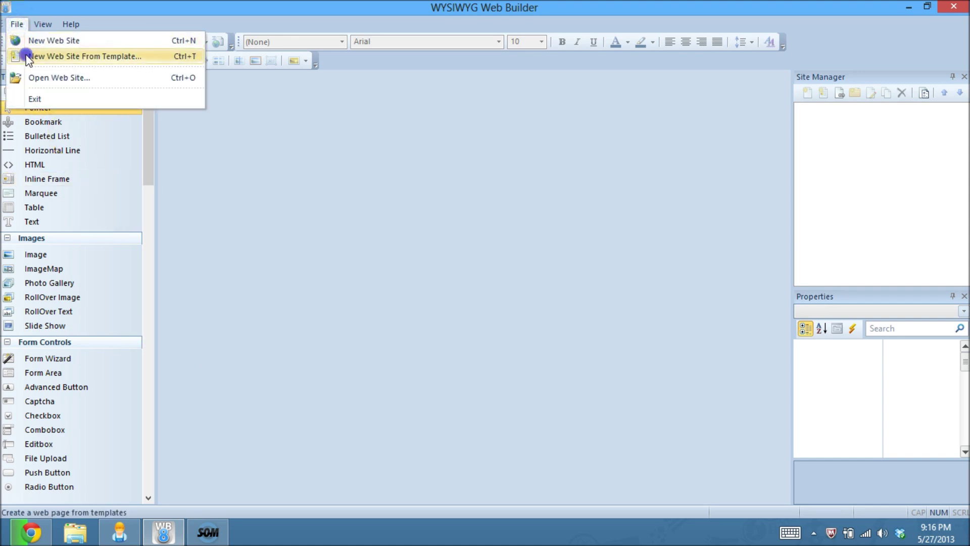
click(26, 55)
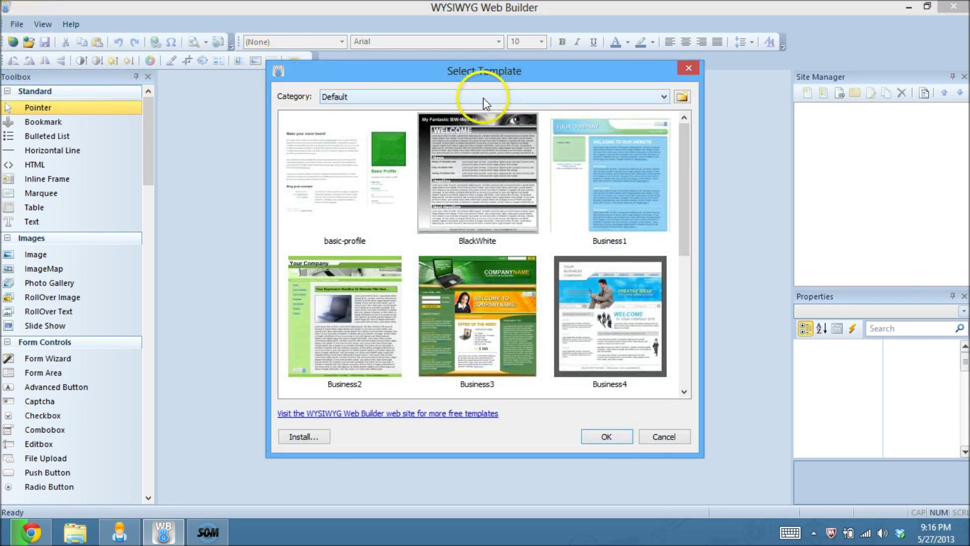
click(502, 96)
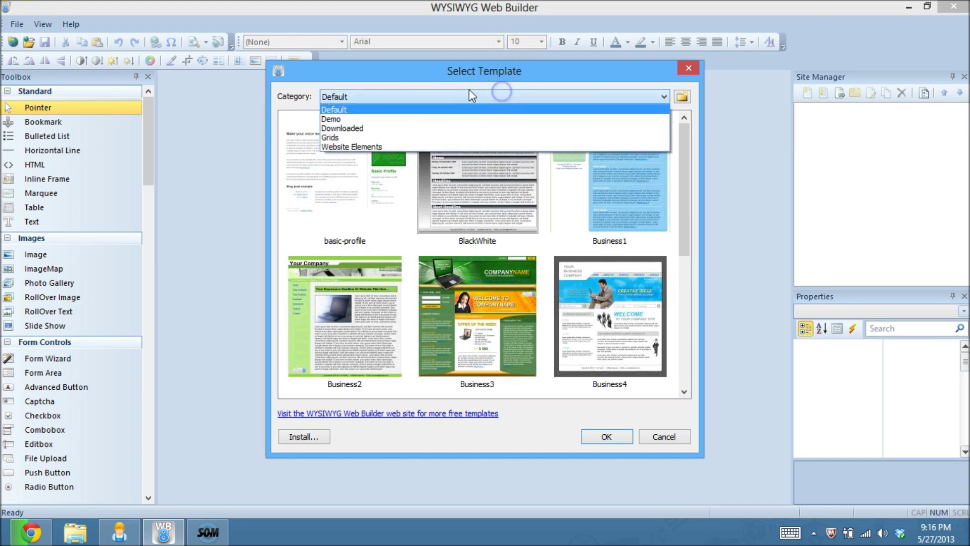
click(357, 119)
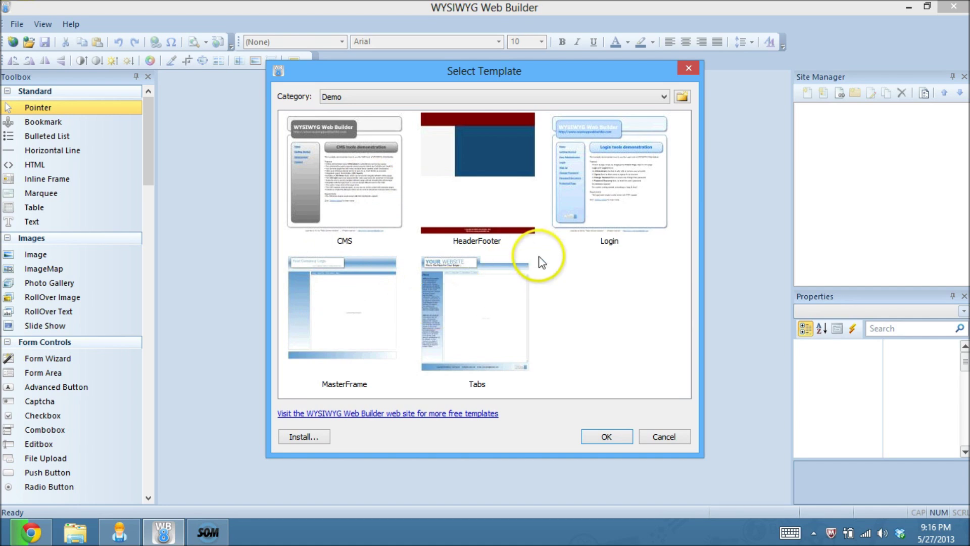
click(602, 208)
click(619, 439)
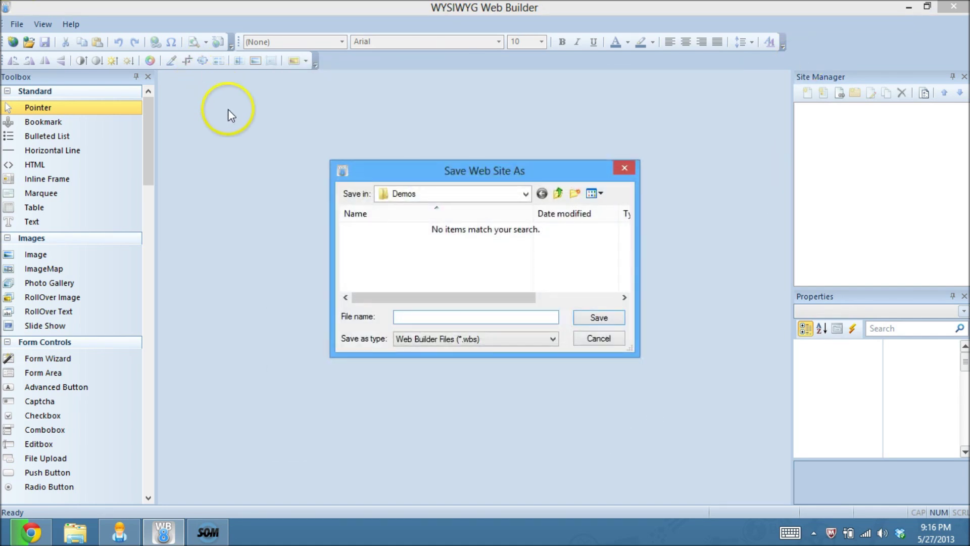
Step: Save the new site as login.wbs in the Demos folder
click(557, 194)
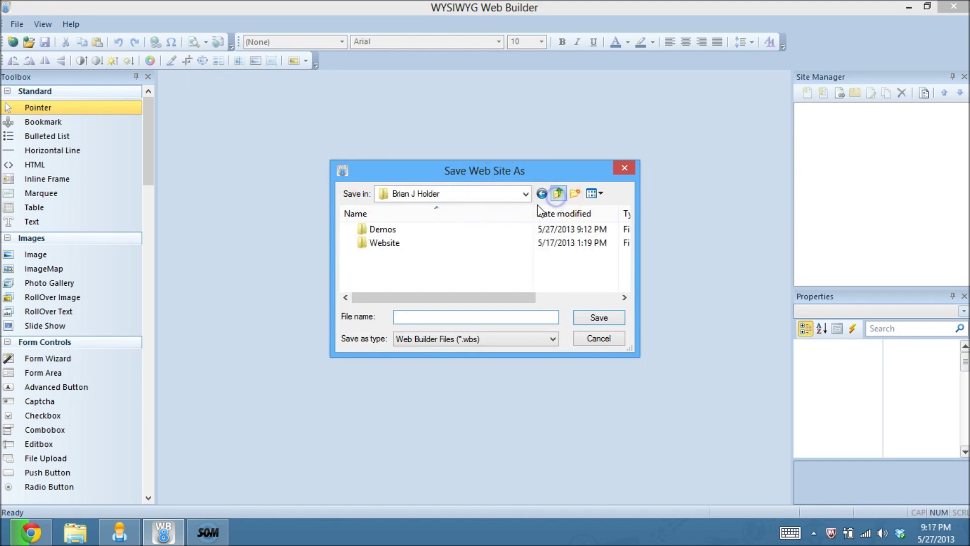
double_click(380, 228)
click(437, 316)
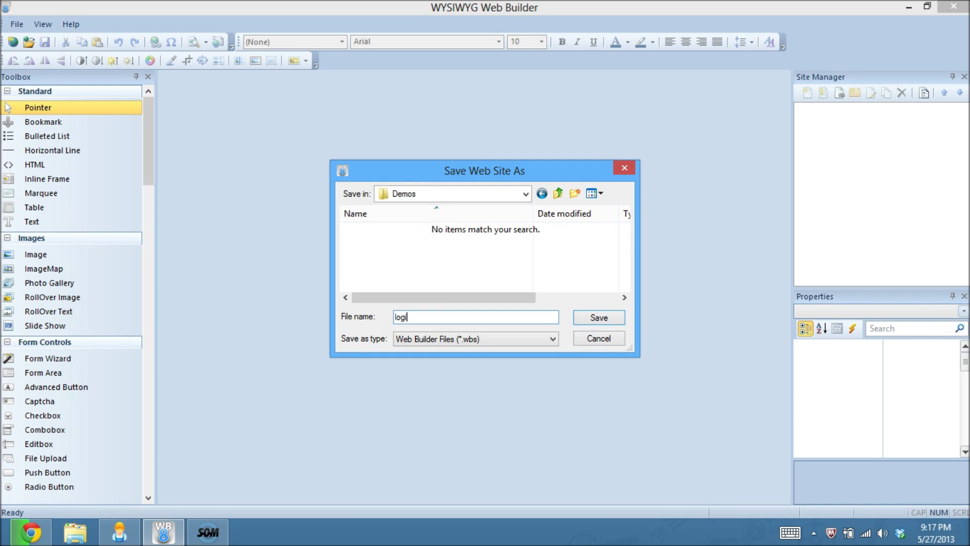
key(Return)
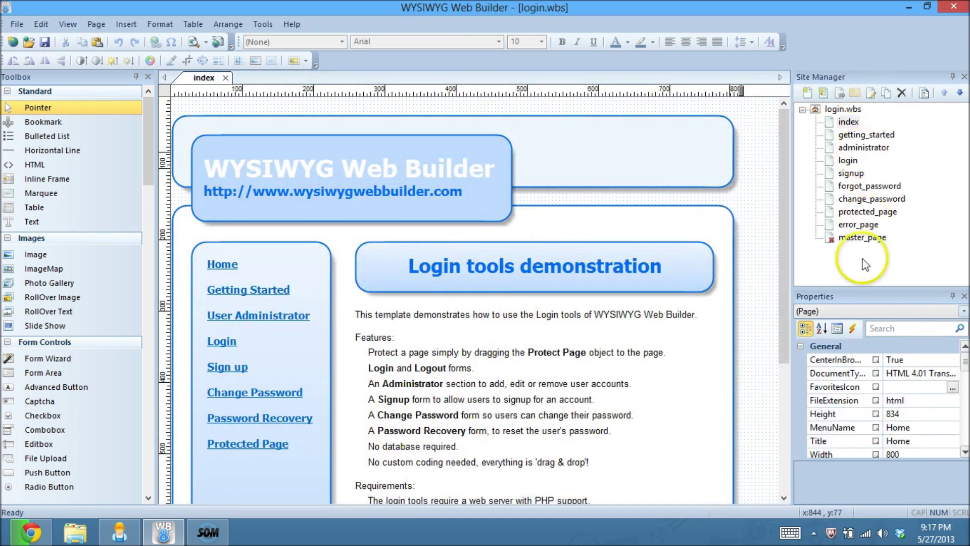
Step: Open the login page from Site Manager and review its Login form properties without changes
click(754, 157)
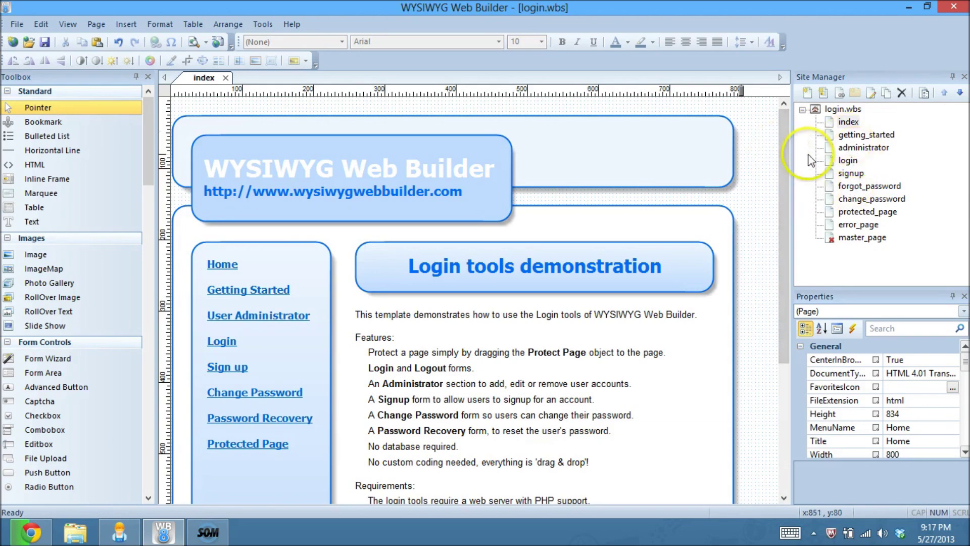
mouse_move(787, 182)
mouse_down()
mouse_move(787, 298)
mouse_move(791, 181)
mouse_up()
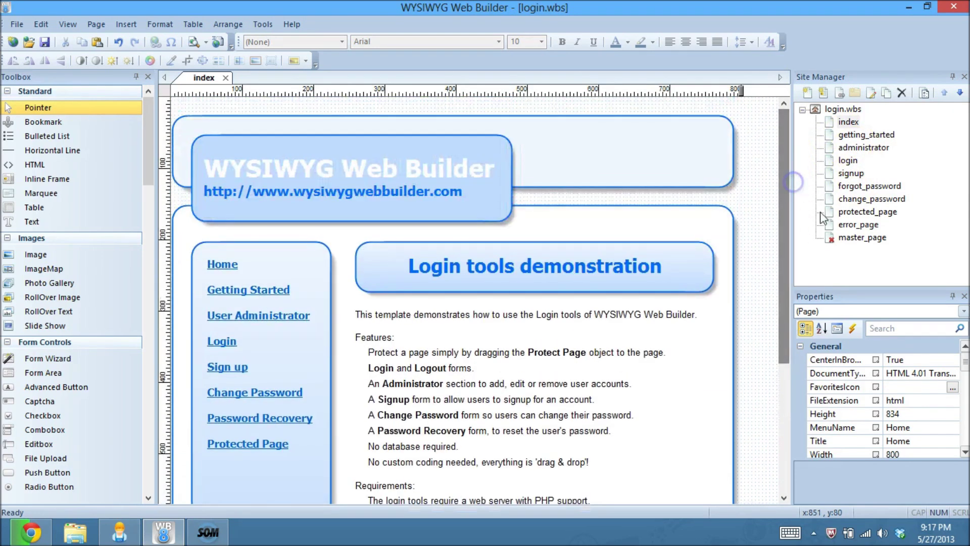
click(848, 160)
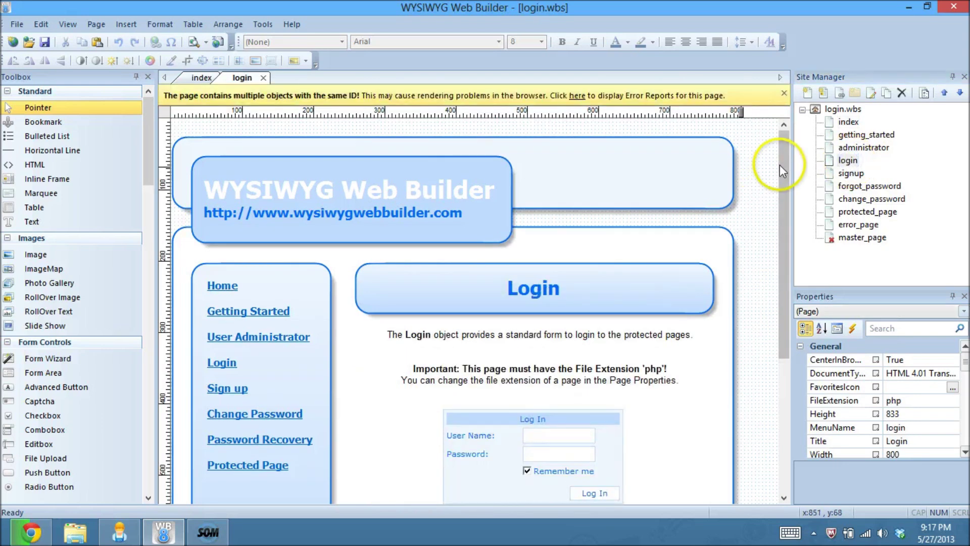
drag(783, 163, 782, 239)
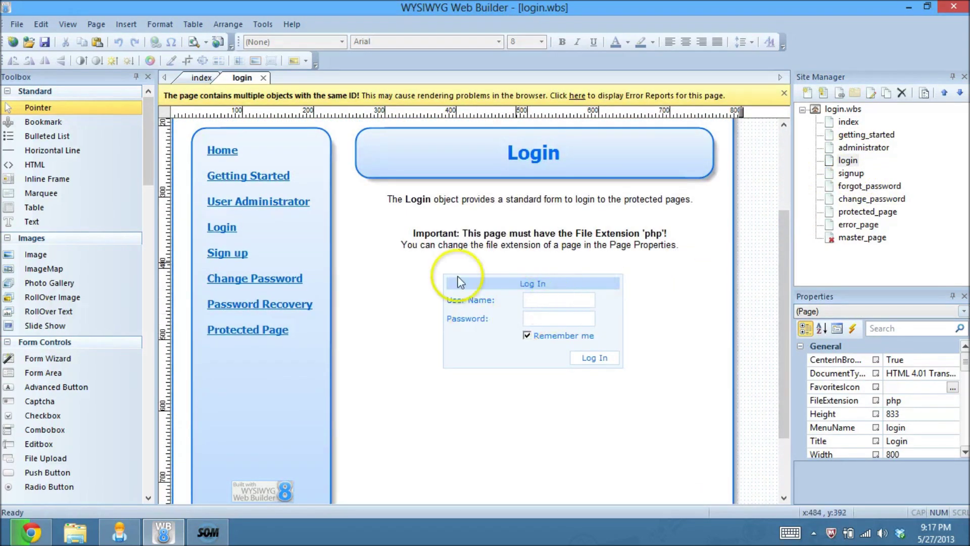
double_click(477, 303)
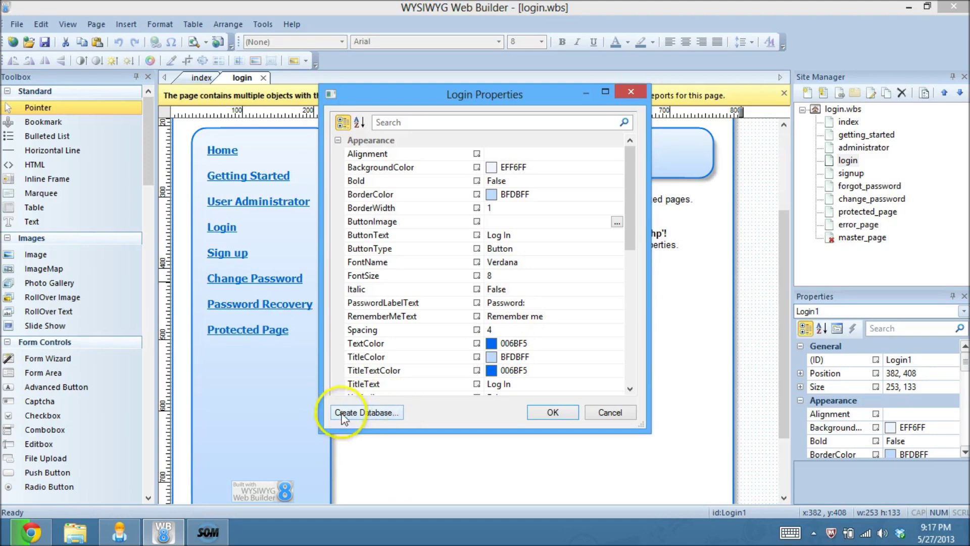
click(607, 418)
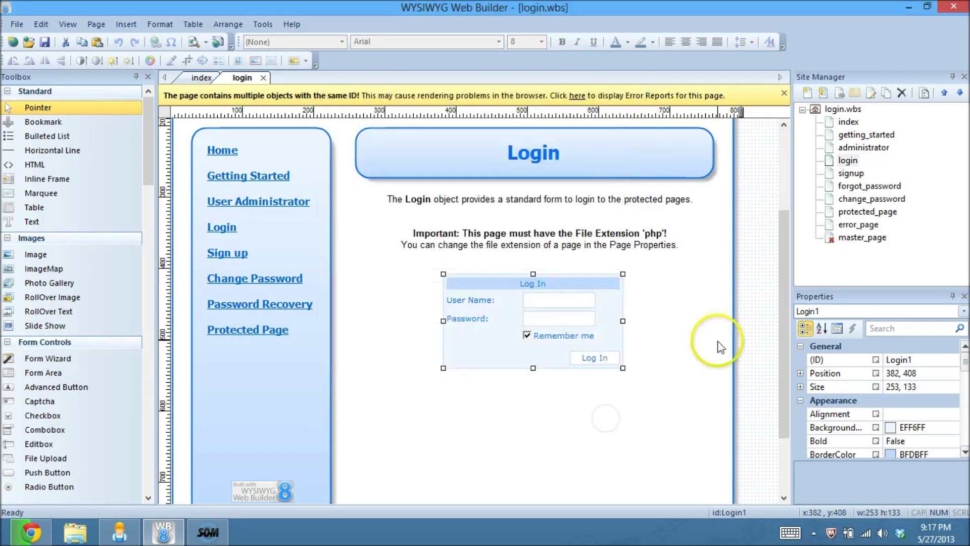
Step: Add a folder under login.wbs, rename it test-login, and move the pages into it
click(843, 110)
click(855, 93)
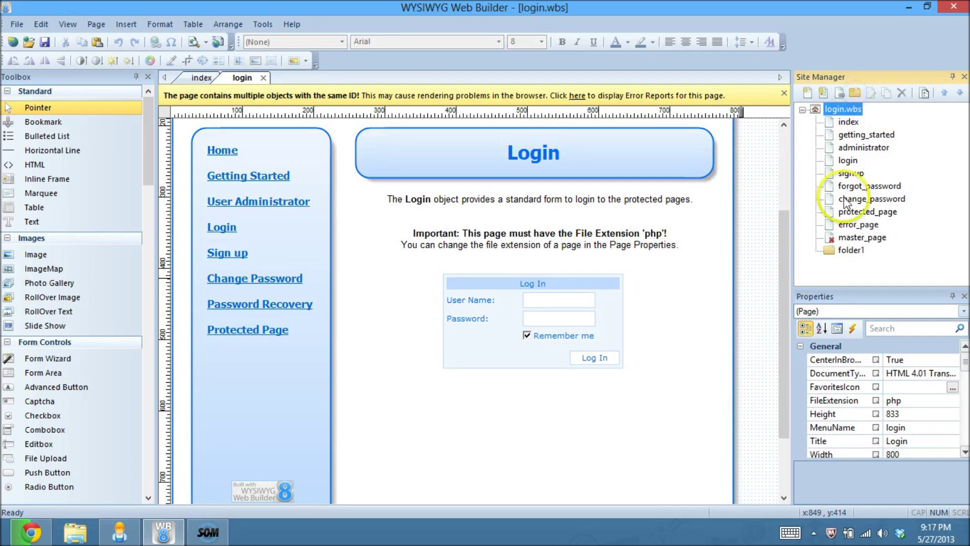
right_click(843, 248)
key(Escape)
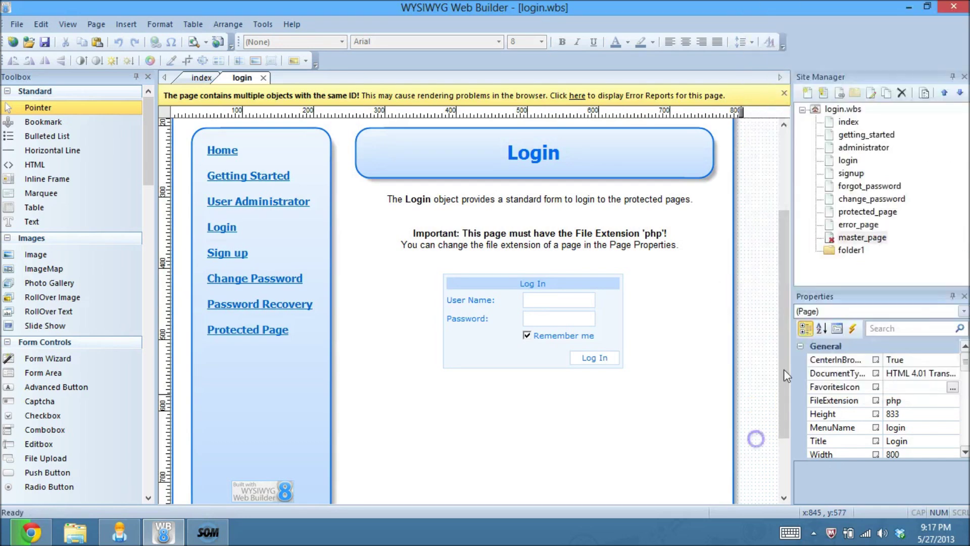
click(850, 250)
right_click(850, 253)
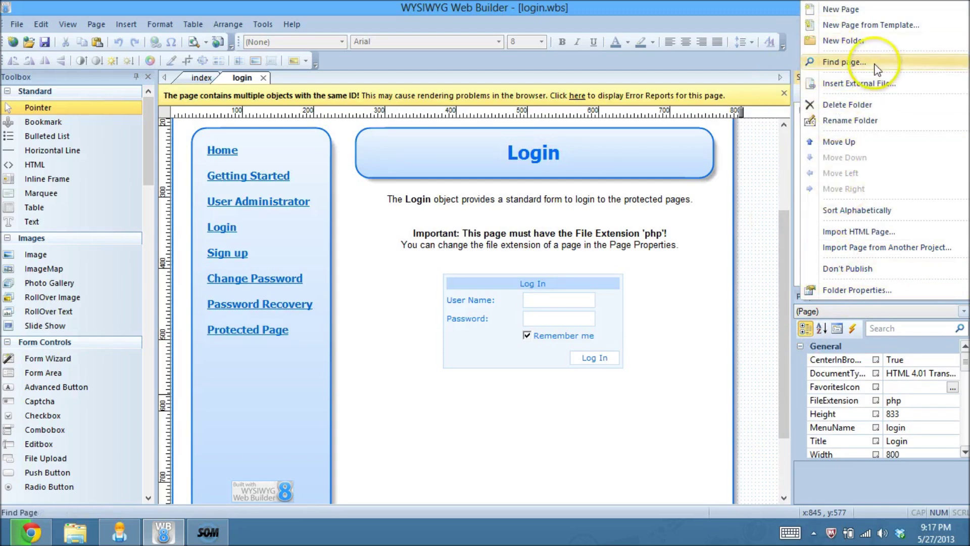
click(859, 142)
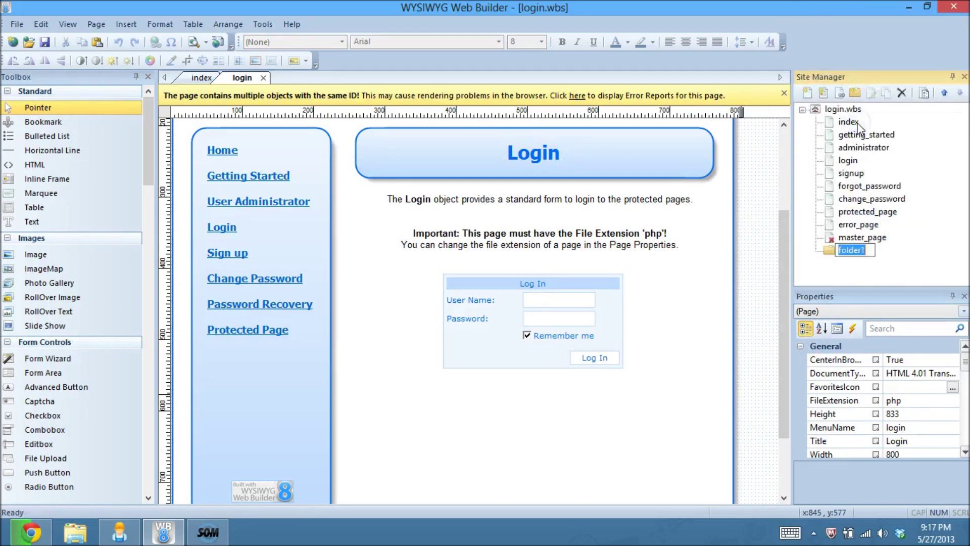
text(test-login)
key(Return)
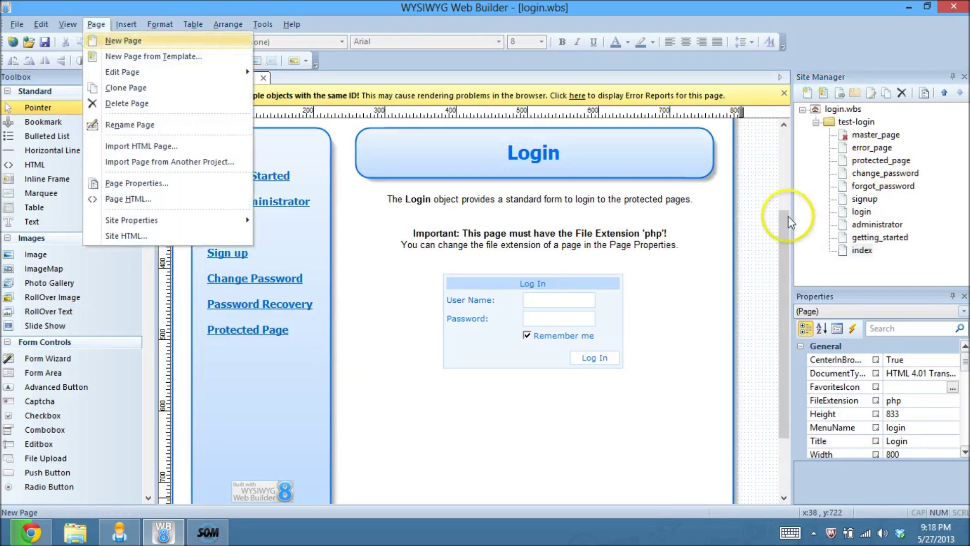
click(758, 233)
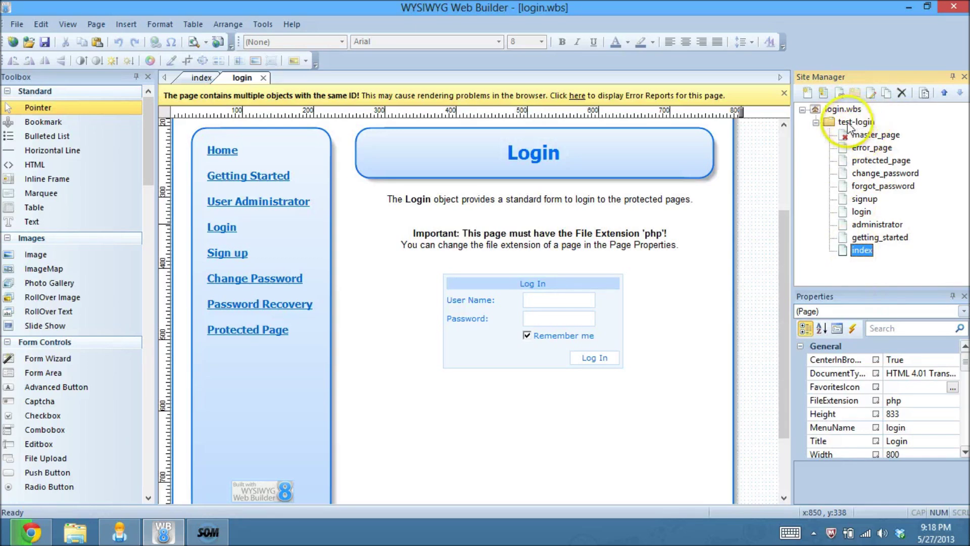
click(764, 171)
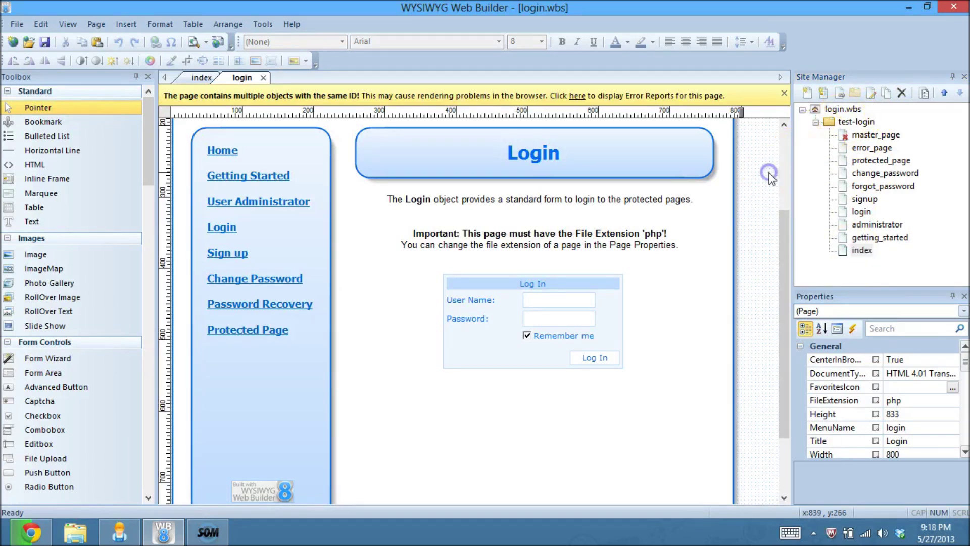
double_click(460, 318)
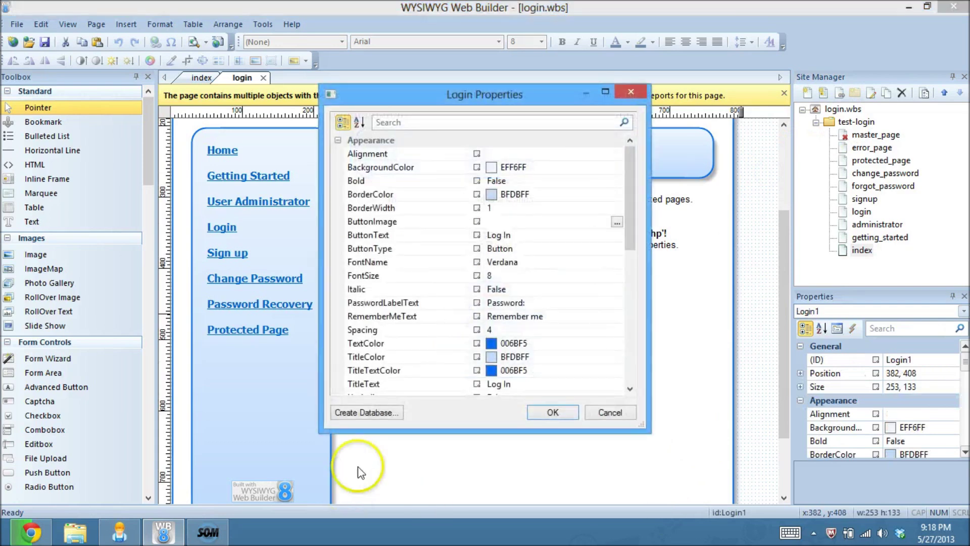
click(384, 411)
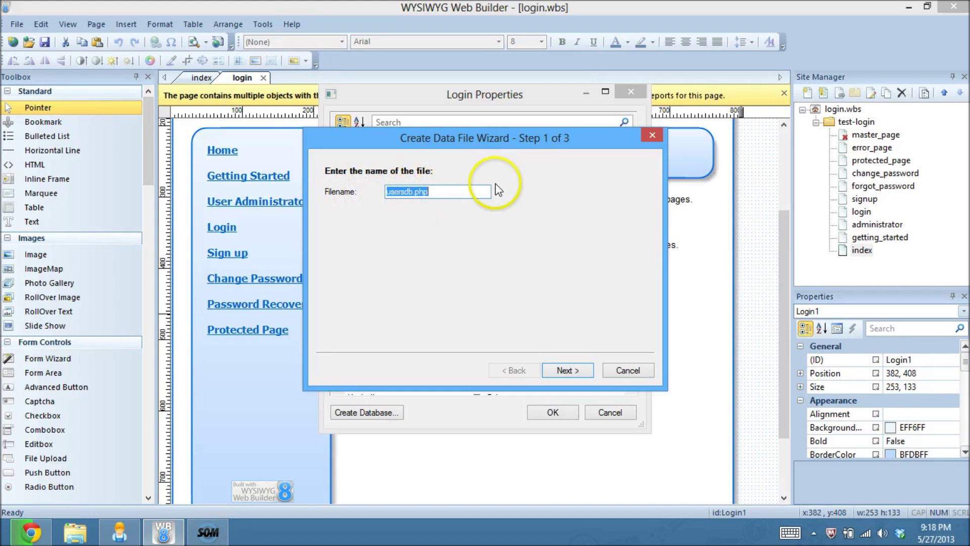
drag(445, 195, 407, 191)
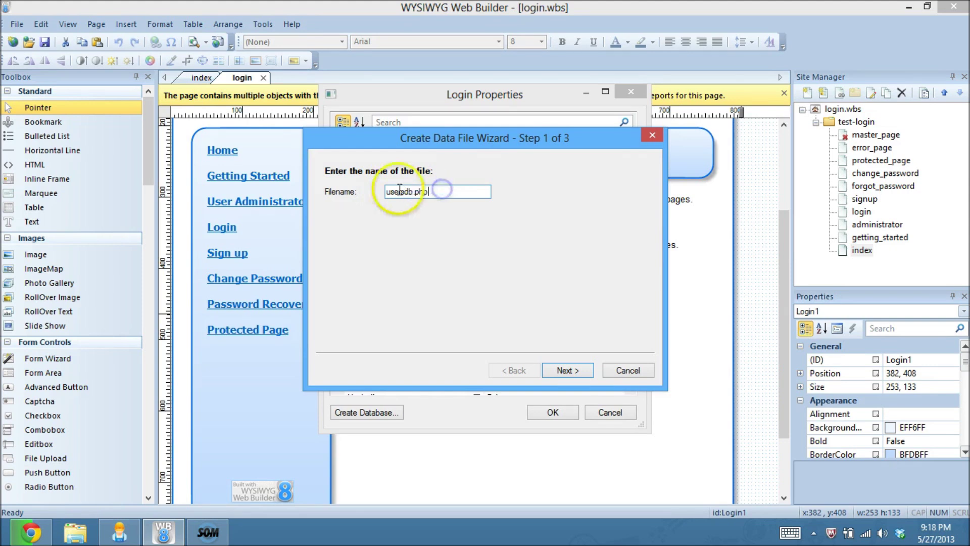
click(458, 196)
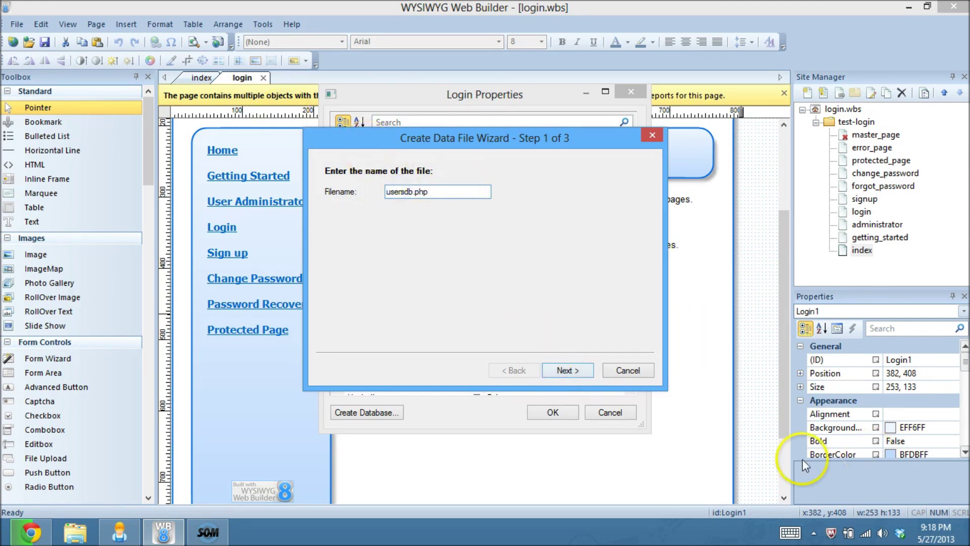
click(563, 369)
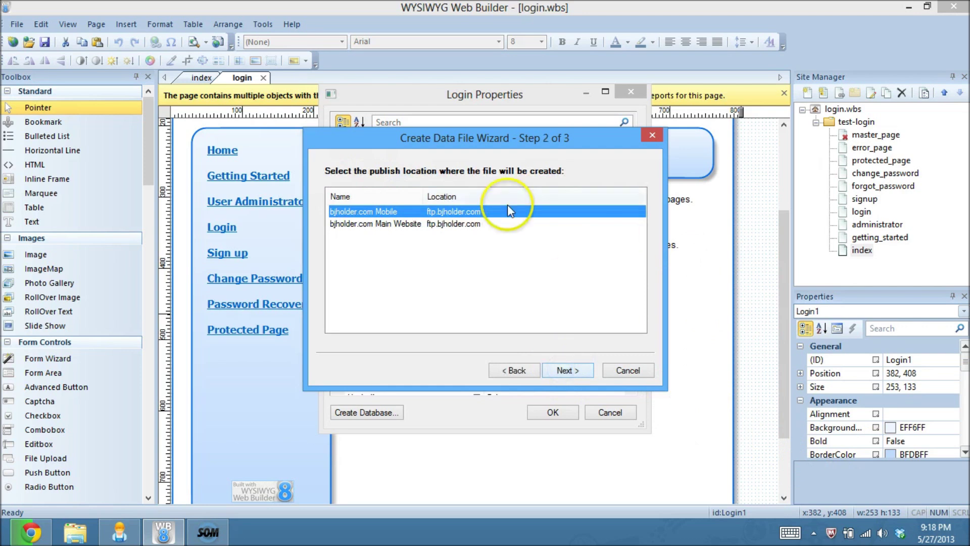
click(376, 224)
click(568, 366)
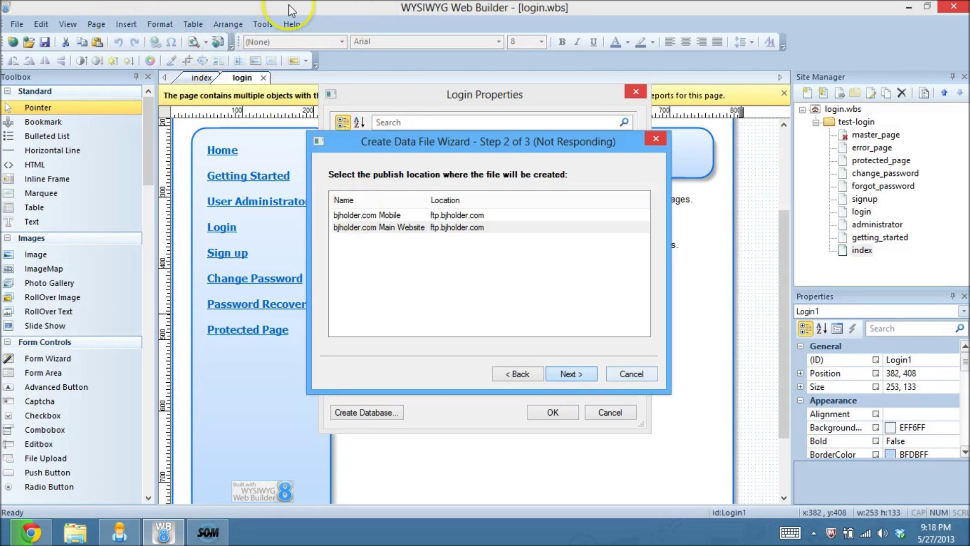
click(568, 370)
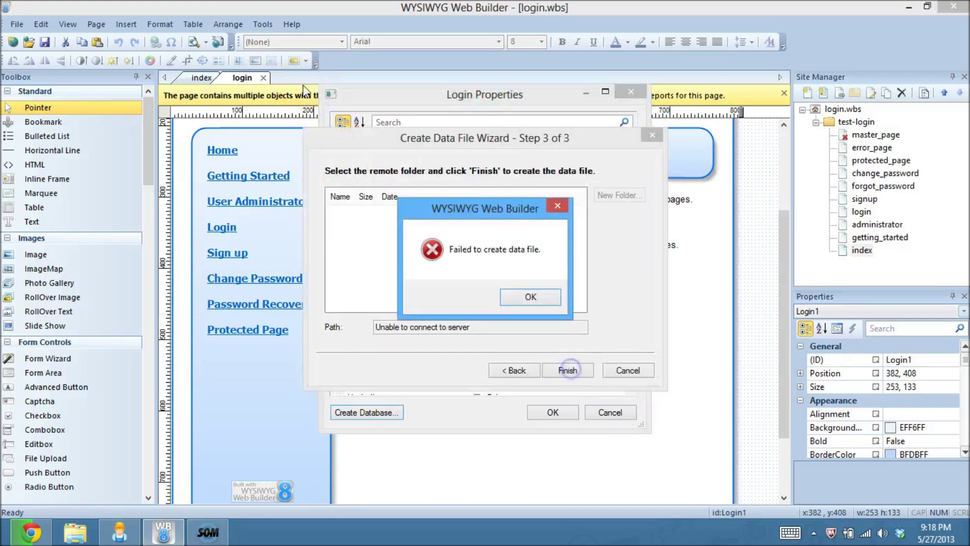
click(531, 296)
click(394, 412)
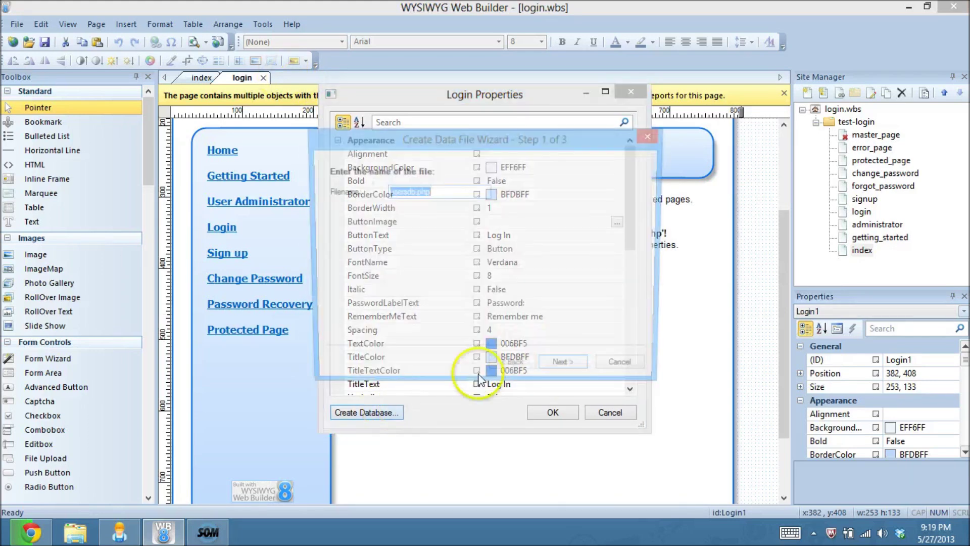
click(575, 371)
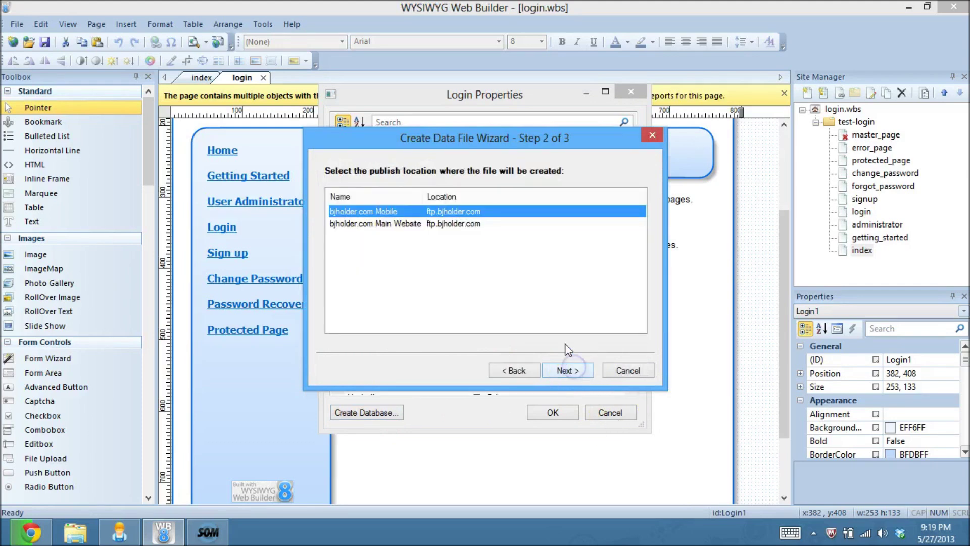
click(392, 223)
click(562, 372)
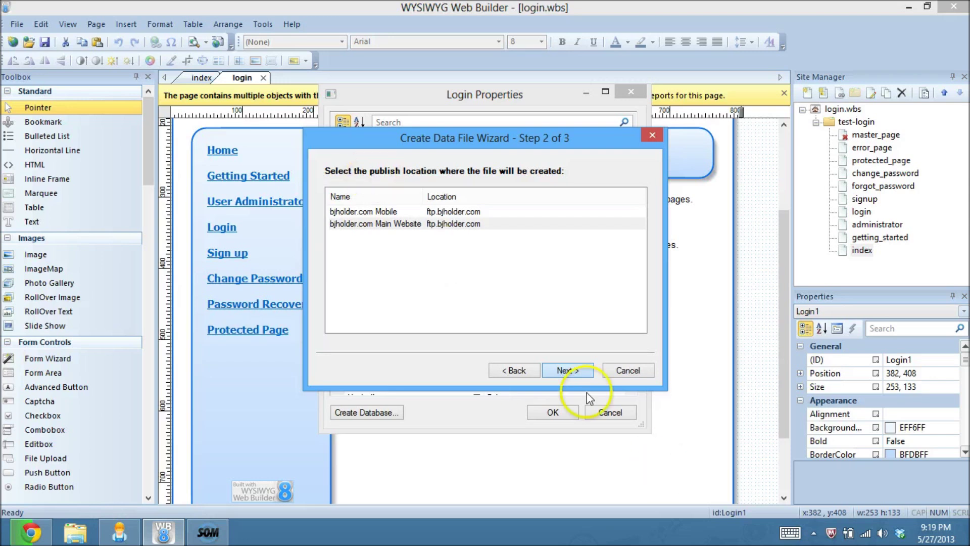
click(566, 372)
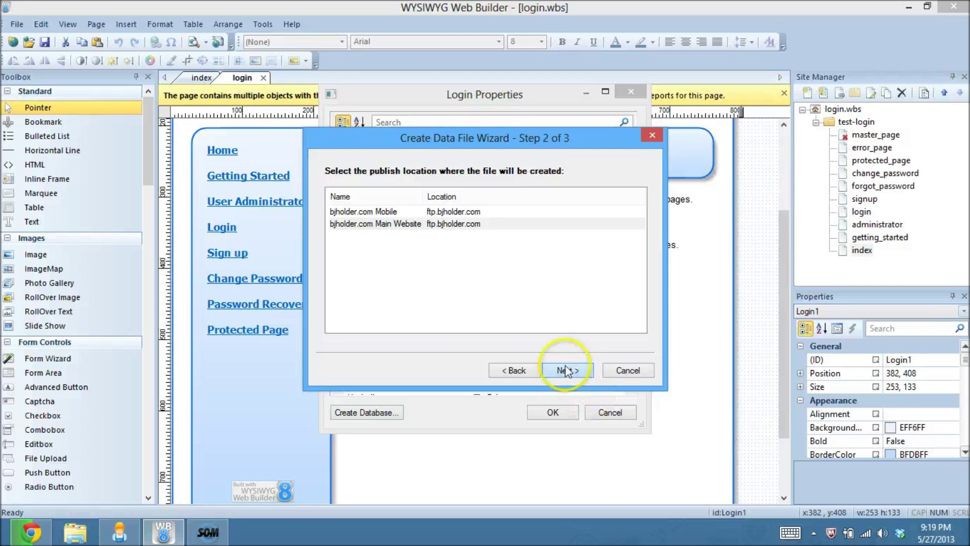
click(467, 137)
click(404, 121)
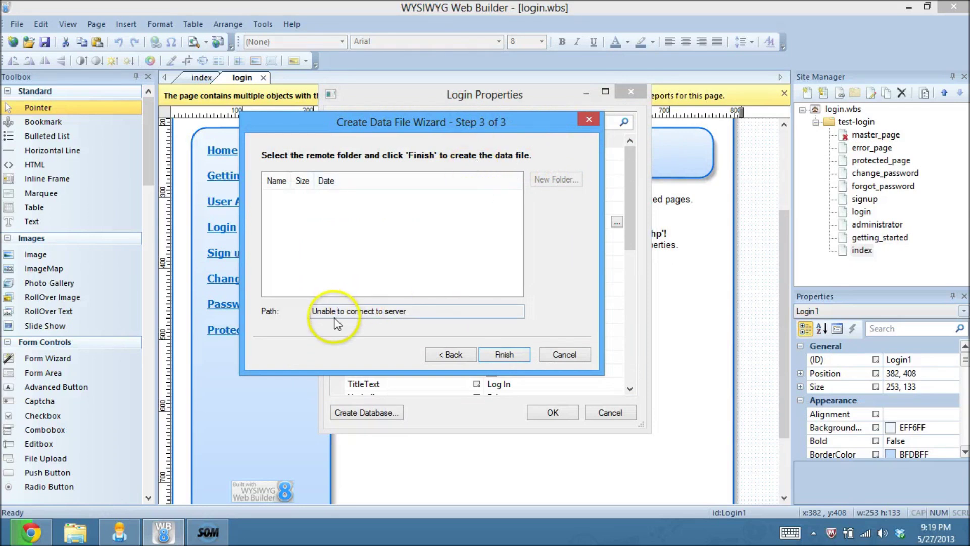
click(373, 306)
drag(352, 309, 424, 309)
click(425, 311)
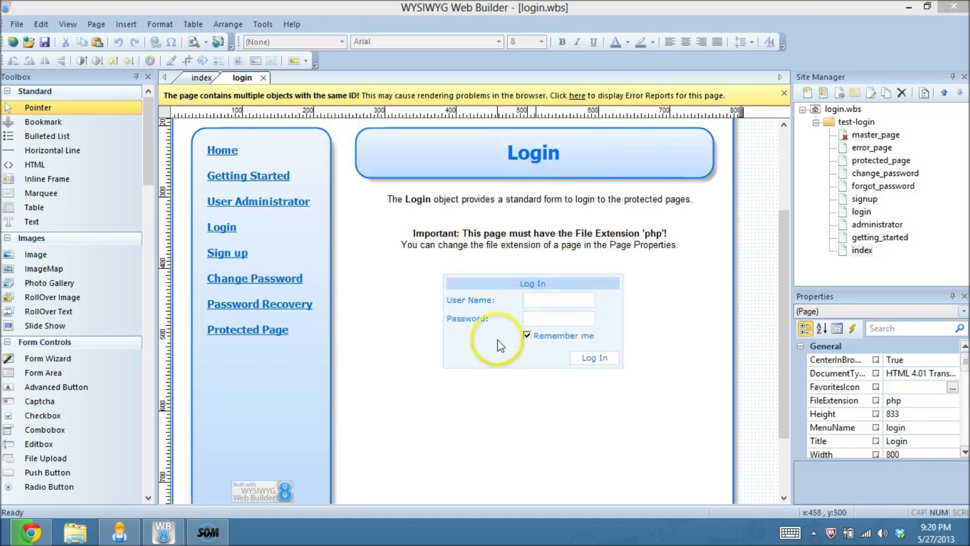
double_click(499, 347)
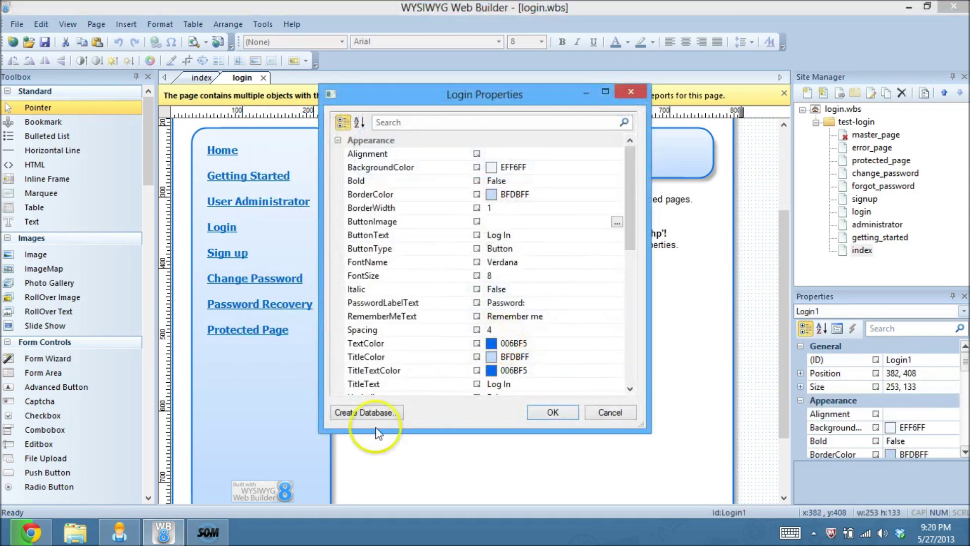
Step: Keep the usersdb.php file name, target the Main Website, and open its public_html folder
click(364, 412)
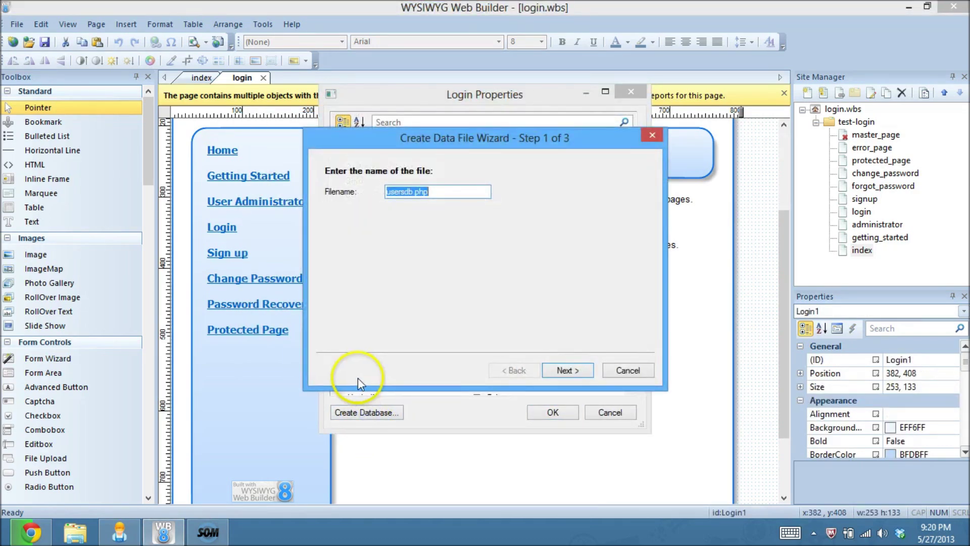
click(567, 370)
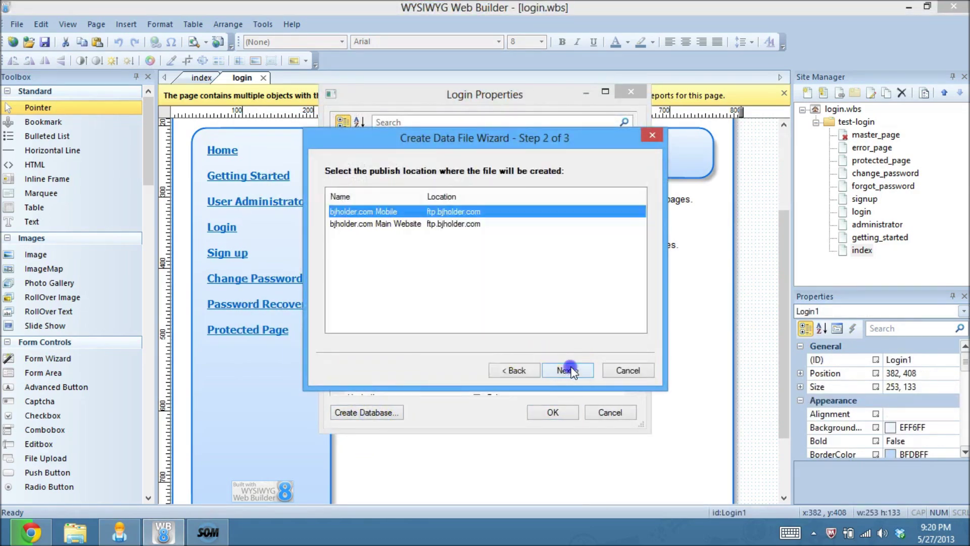
click(424, 224)
click(569, 370)
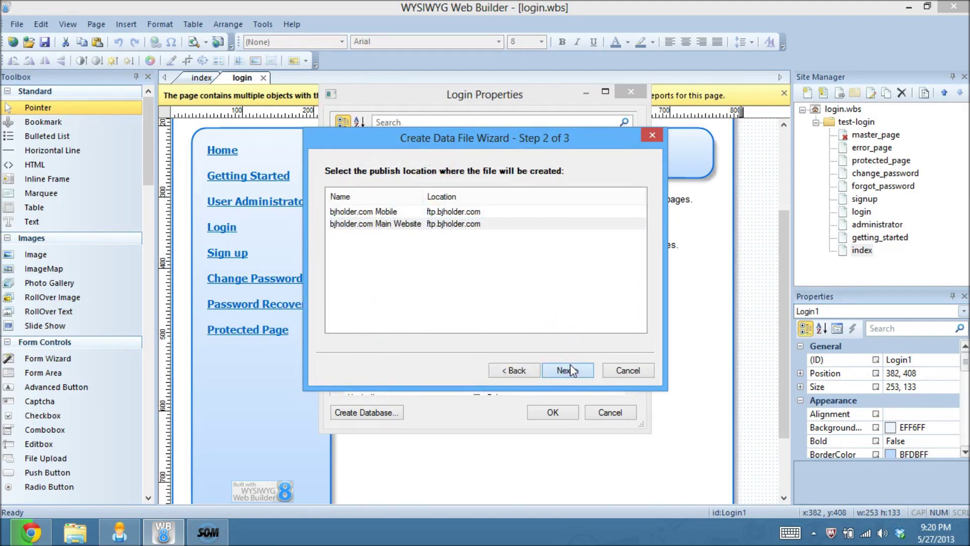
click(570, 367)
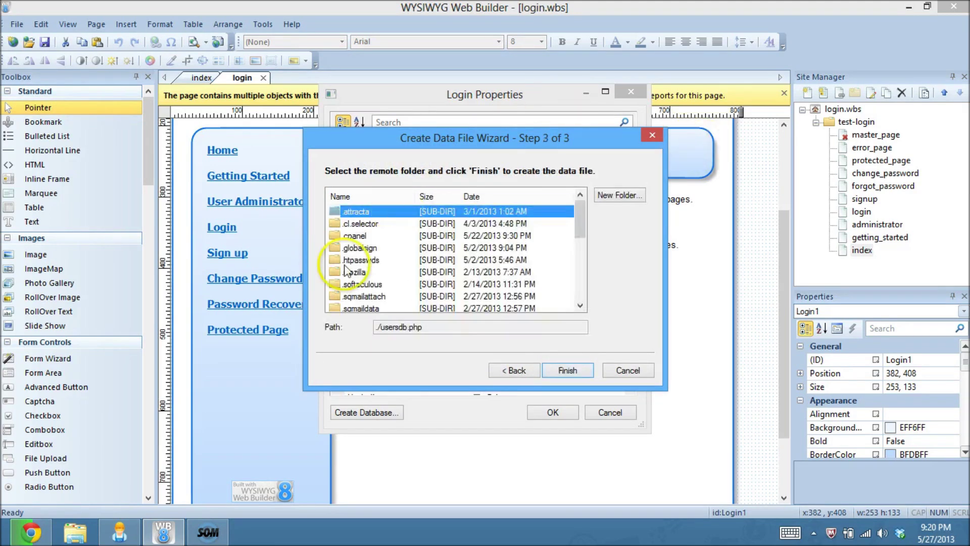
drag(582, 217, 575, 265)
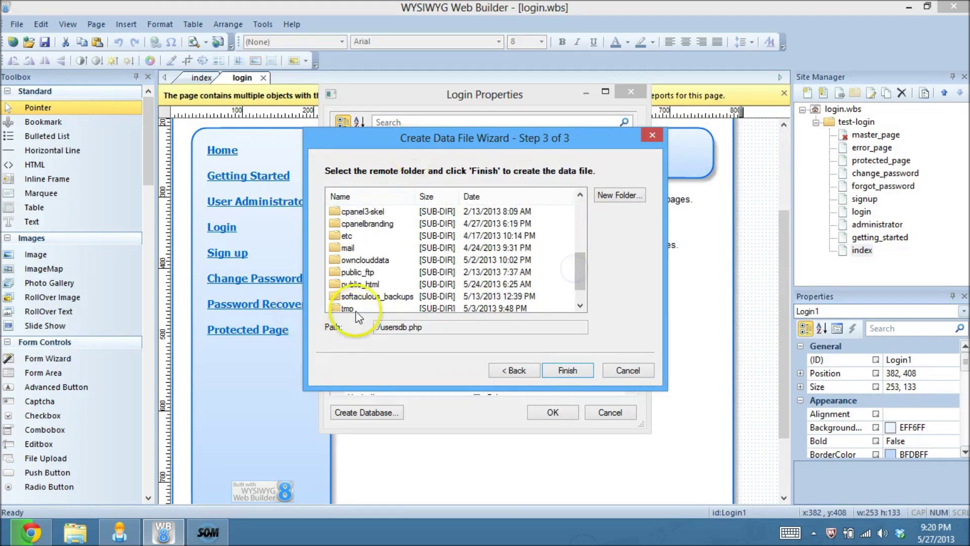
double_click(361, 284)
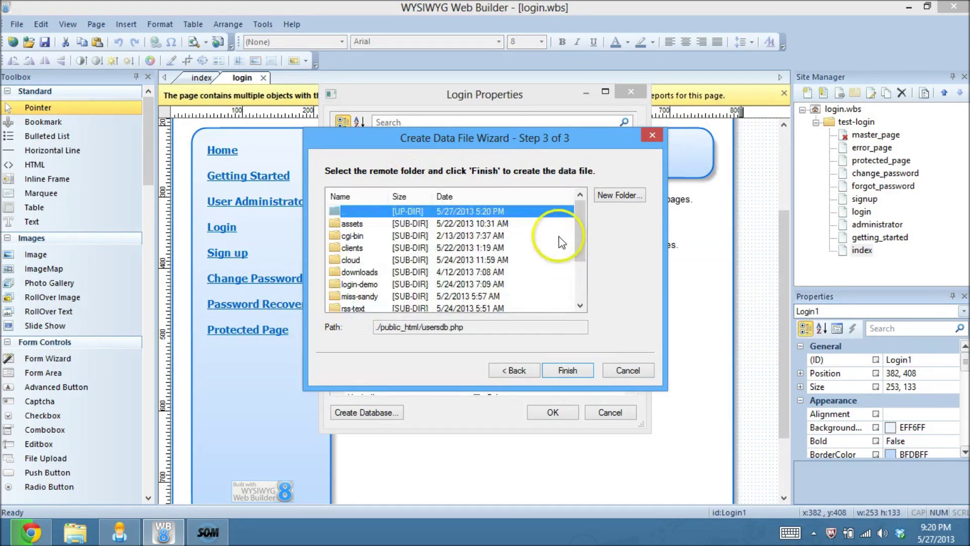
drag(581, 223, 583, 259)
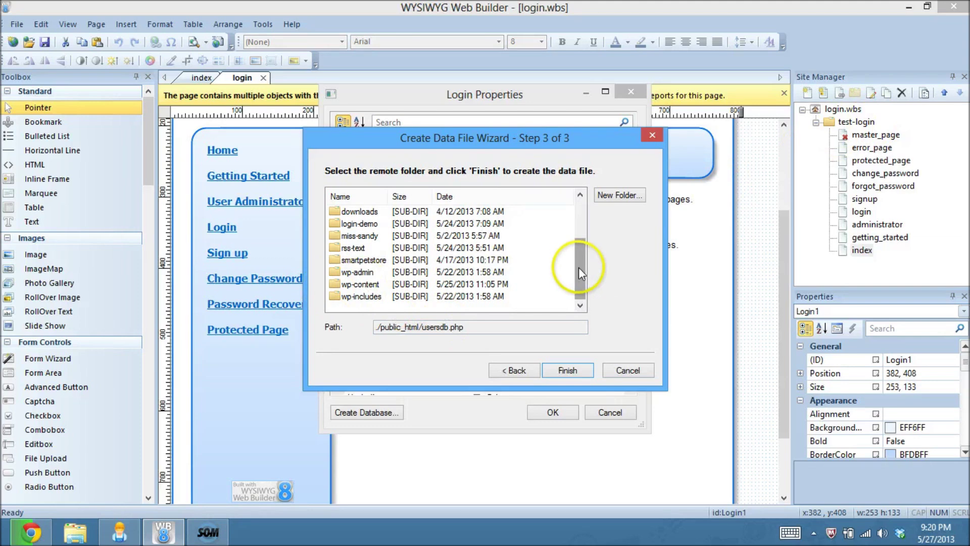
drag(579, 269, 578, 229)
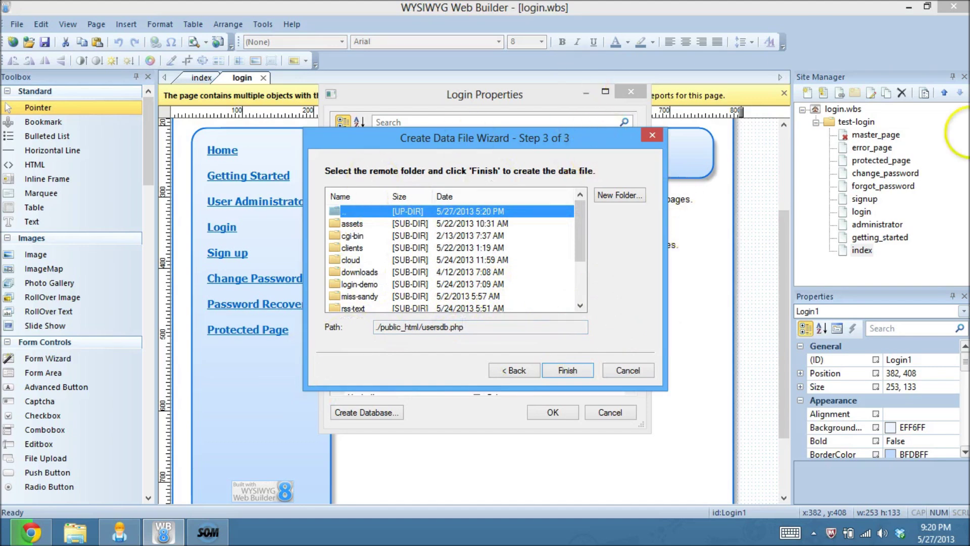
Step: Choose public_html/test-login as the destination, create usersdb.php there, and dismiss the confirmation
click(599, 197)
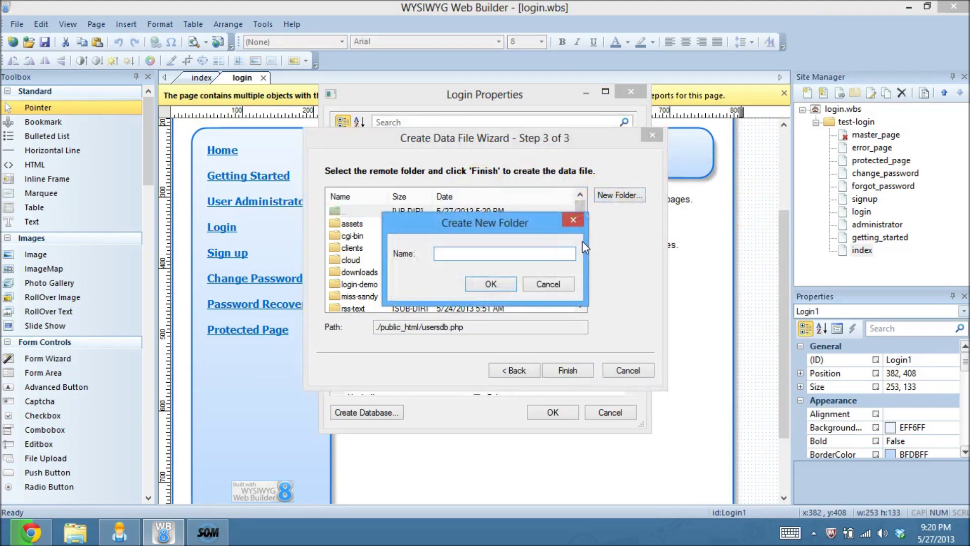
text(test-login)
click(476, 286)
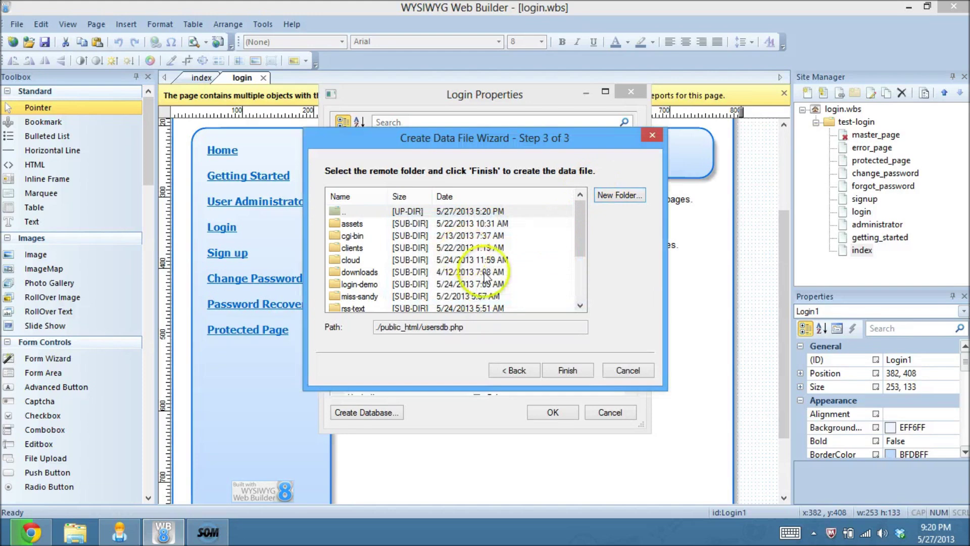
drag(580, 212, 580, 242)
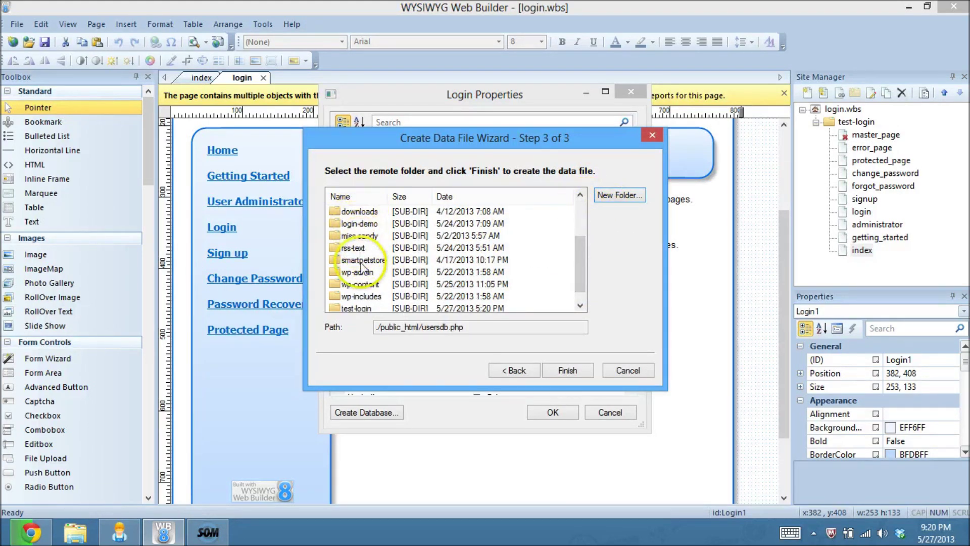
drag(581, 257, 581, 265)
click(353, 297)
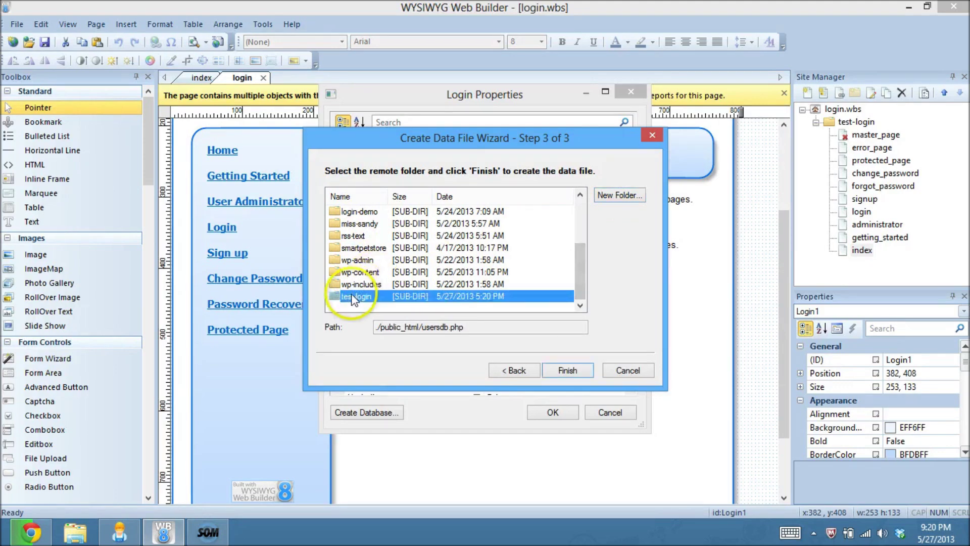
double_click(352, 297)
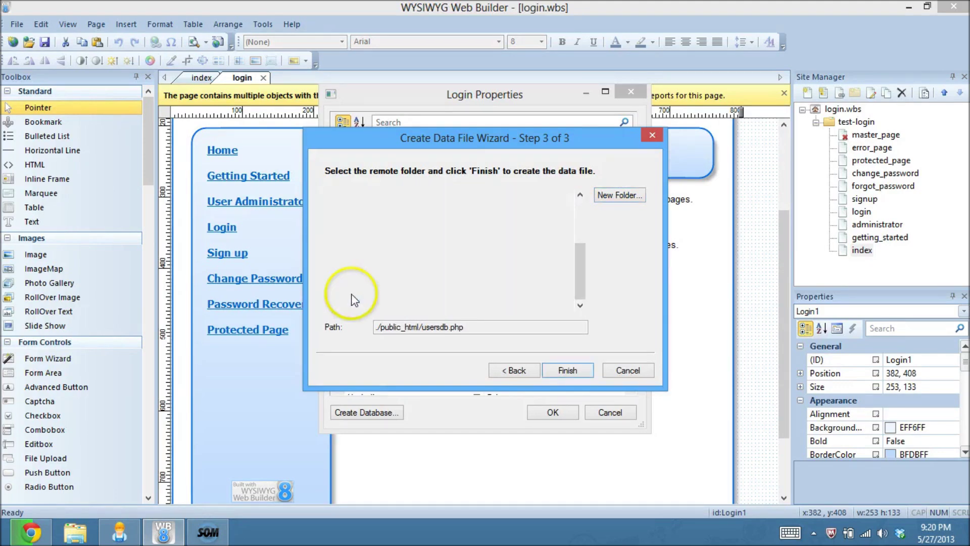
click(576, 371)
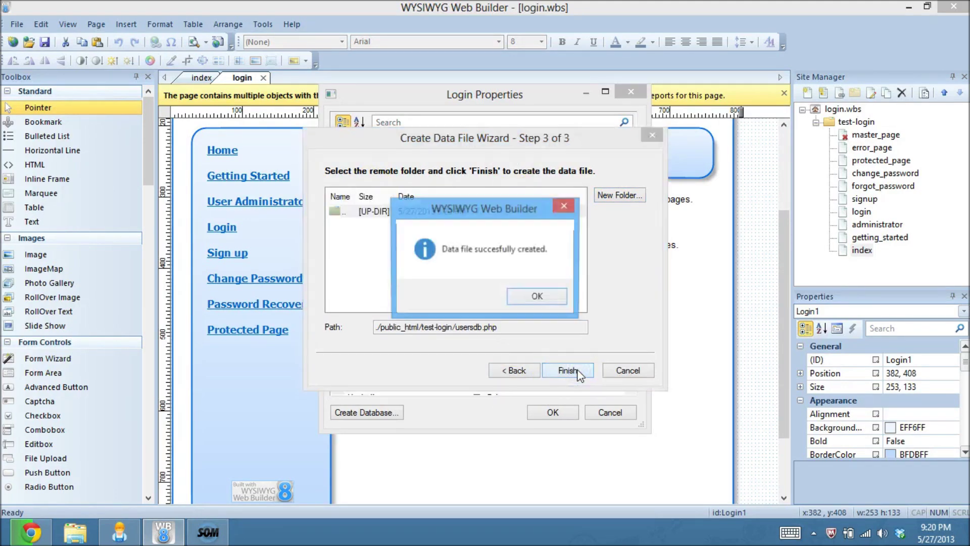
click(534, 298)
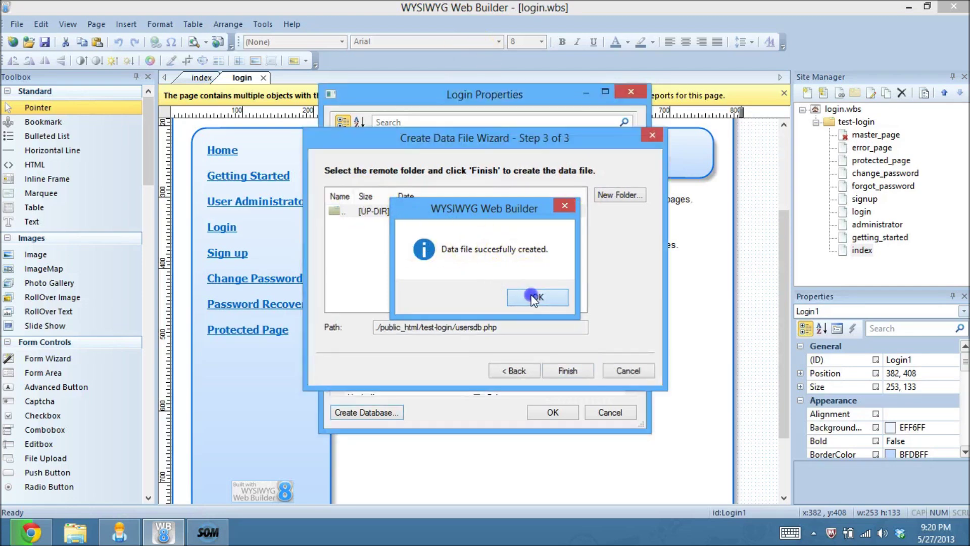
Step: Change the login form's Database from ./usersdb.php to usersdb.php and apply
drag(630, 178, 631, 286)
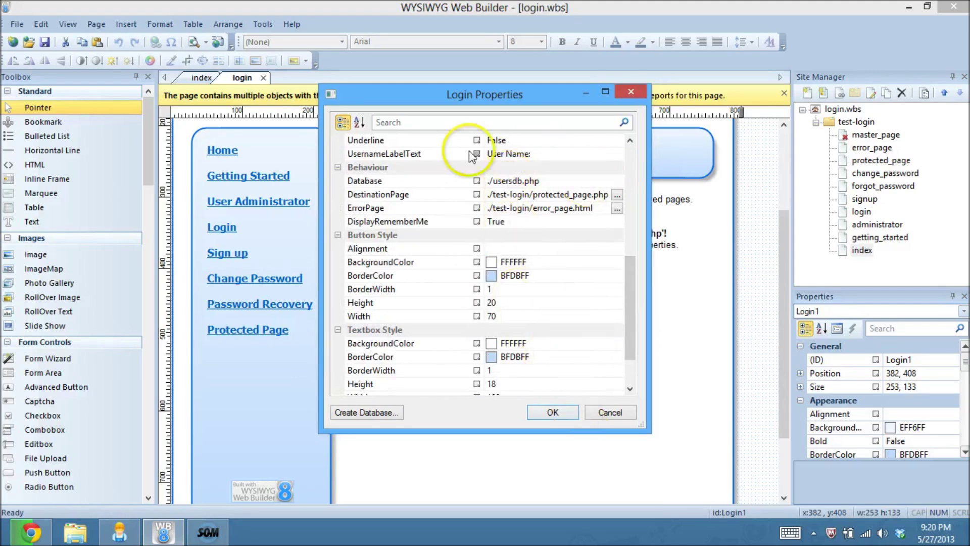
click(494, 181)
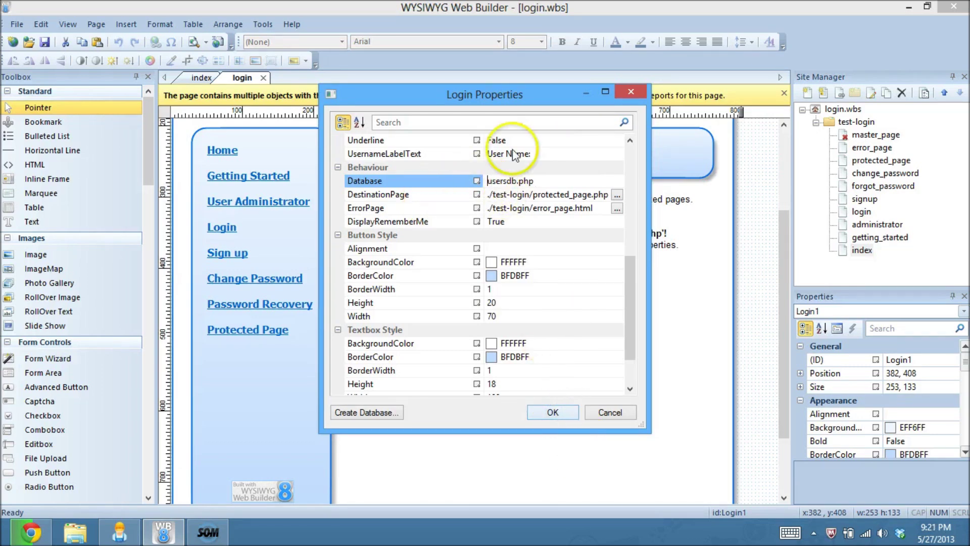
click(510, 181)
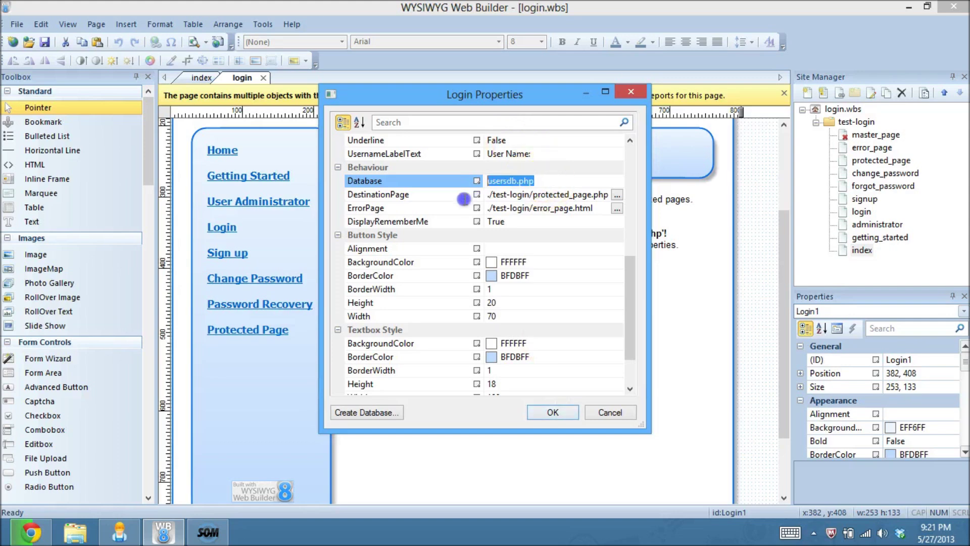
click(561, 412)
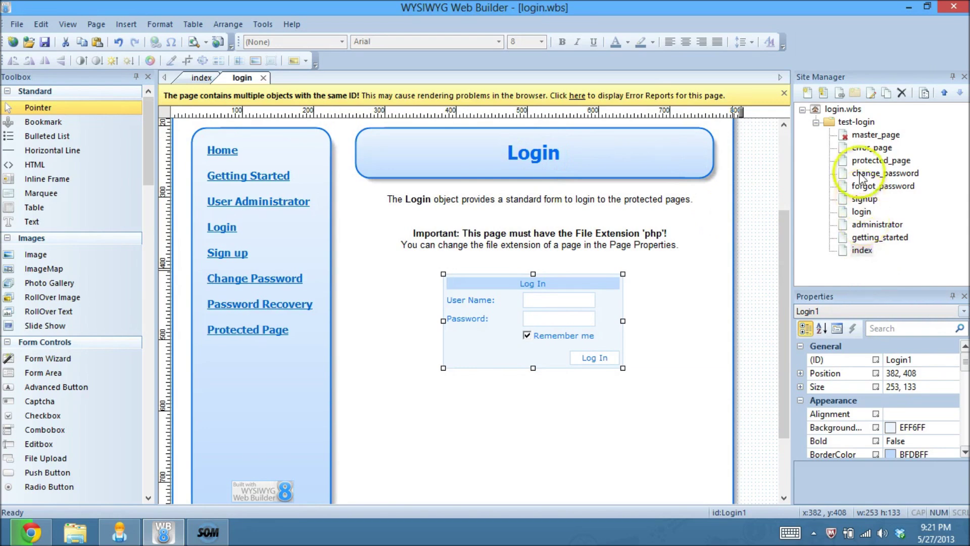
Step: On the administrator page, set the Admin object's Database to usersdb.php, then reopen the login page
double_click(861, 226)
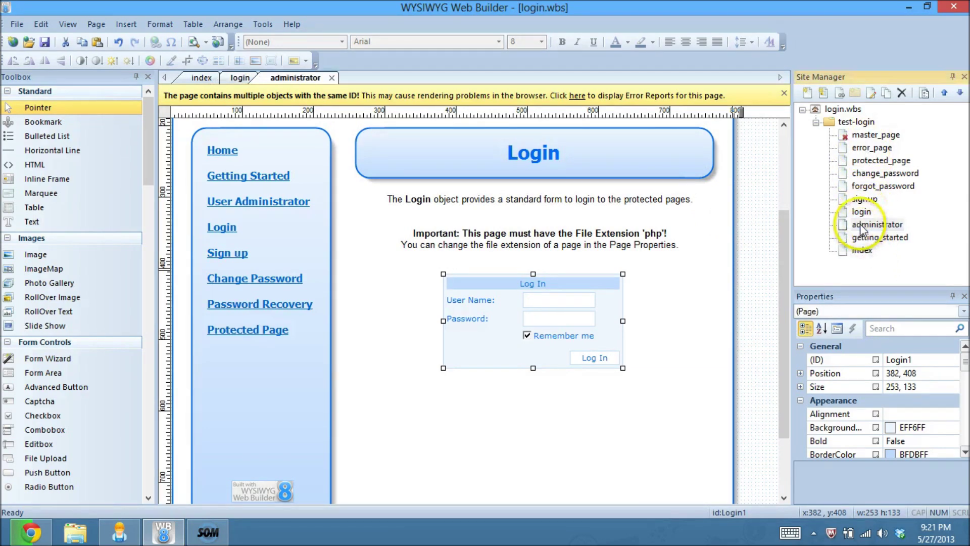
double_click(479, 393)
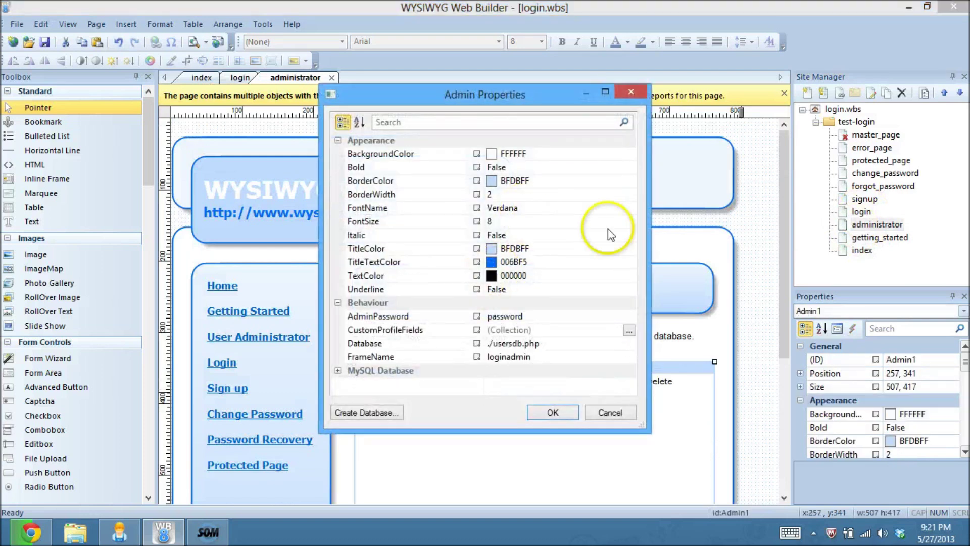
click(494, 345)
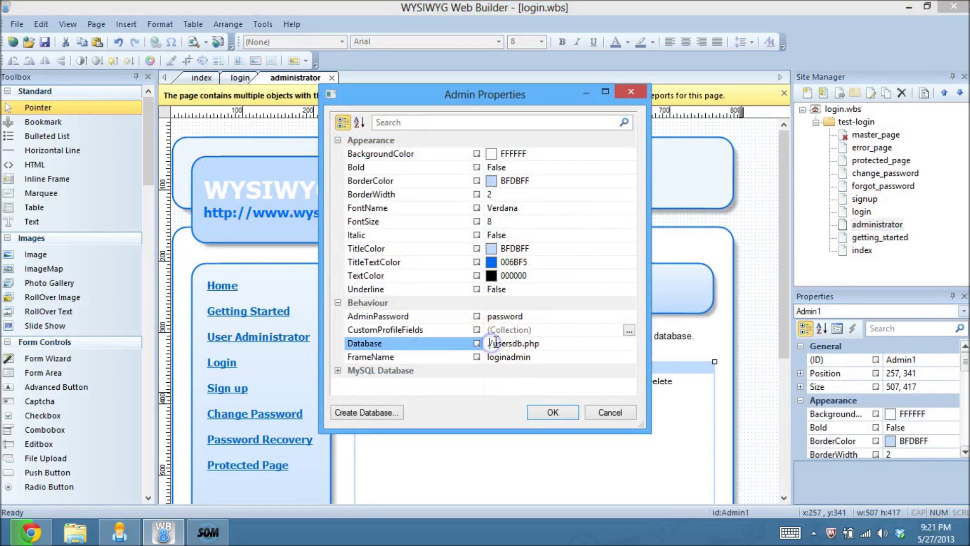
key(Delete)
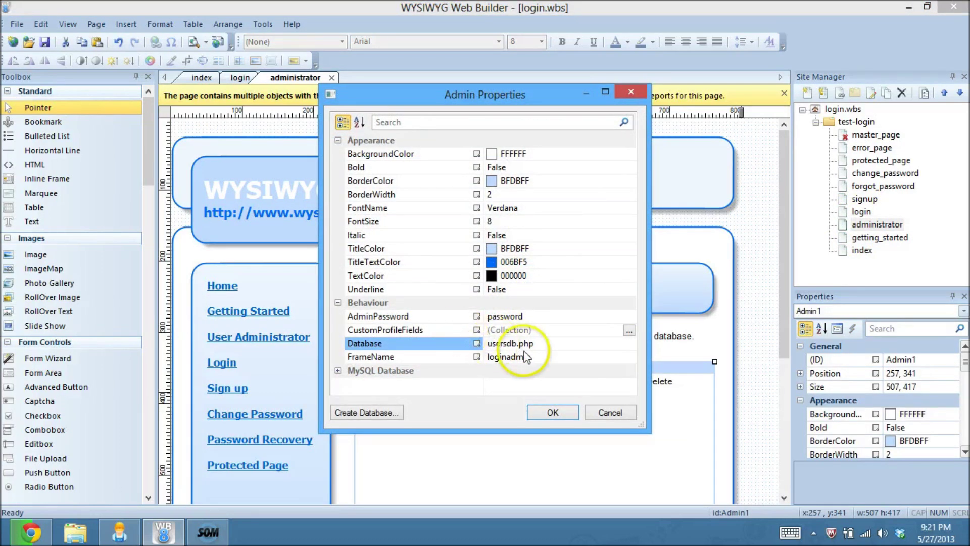
click(556, 343)
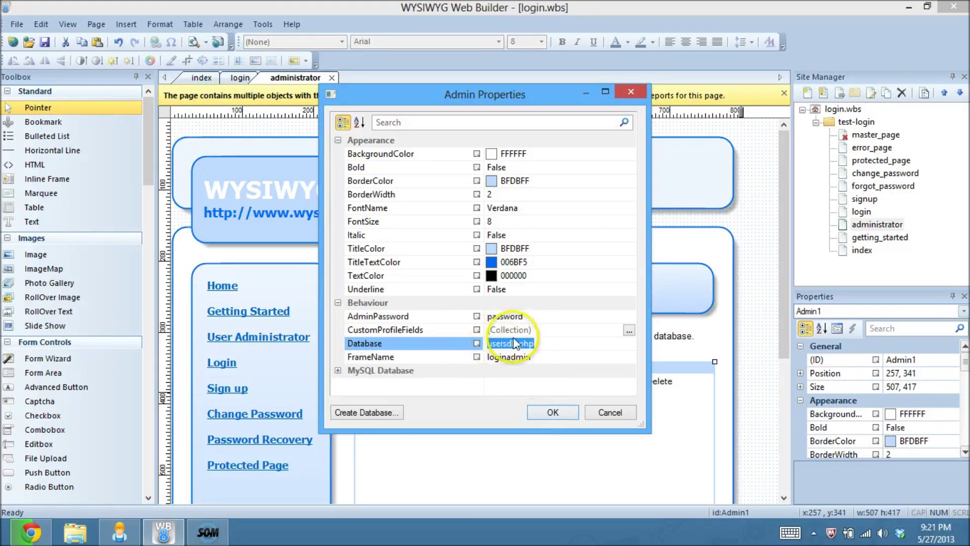
click(569, 416)
click(768, 312)
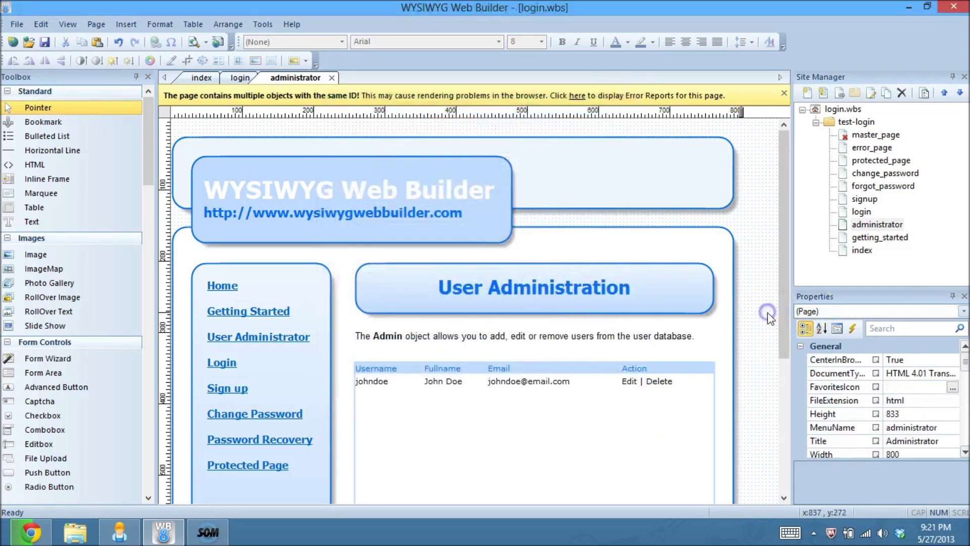
double_click(861, 212)
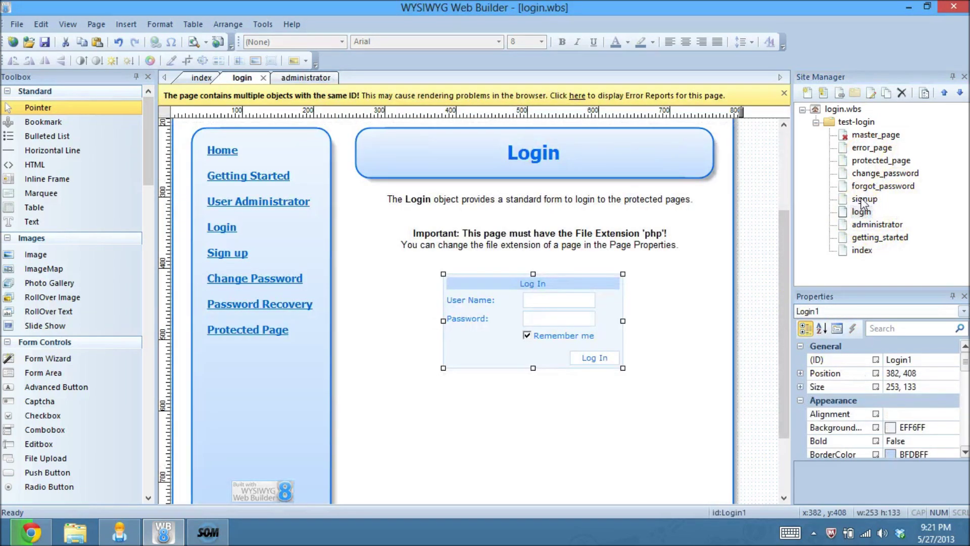
Step: On the signup page, change the Signup form's Database to usersdb.php
double_click(862, 200)
click(610, 463)
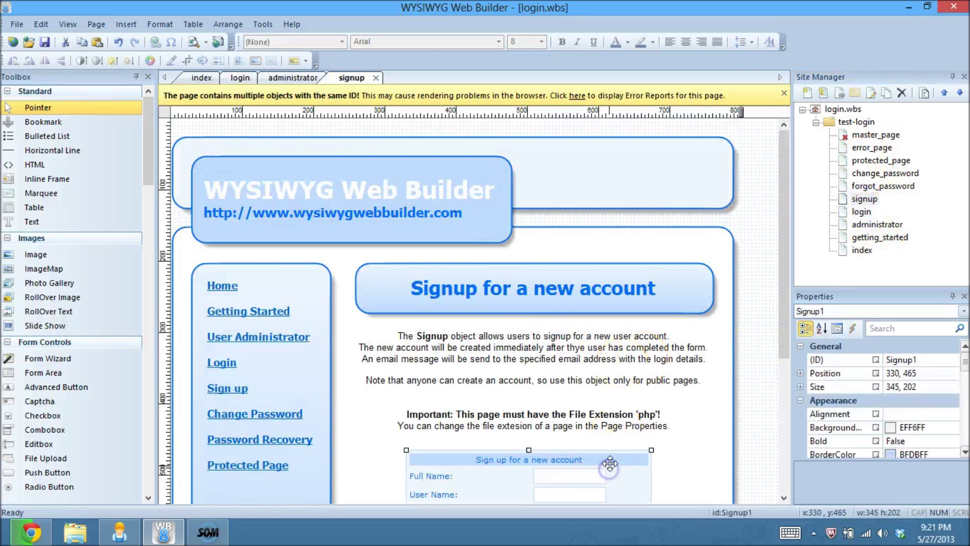
double_click(611, 459)
drag(630, 151, 671, 363)
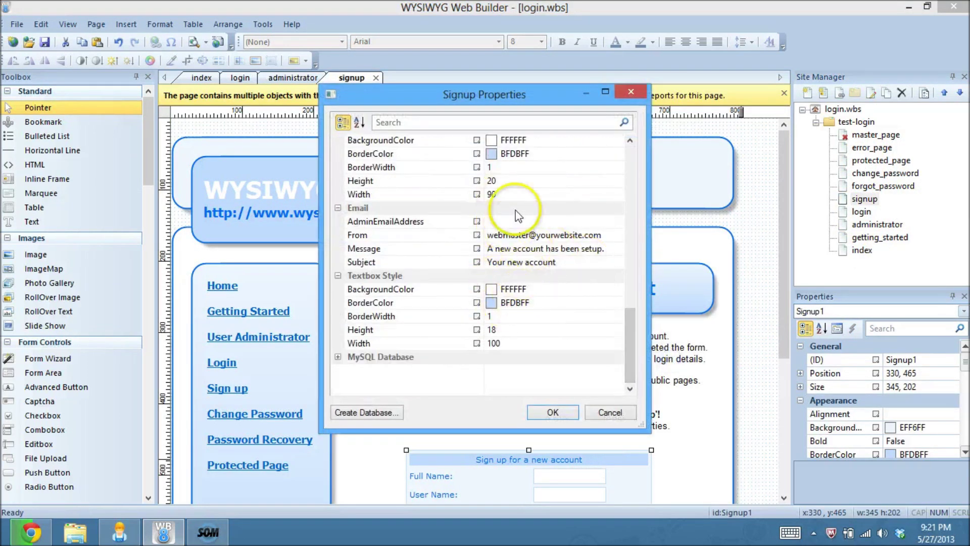
drag(631, 348, 629, 292)
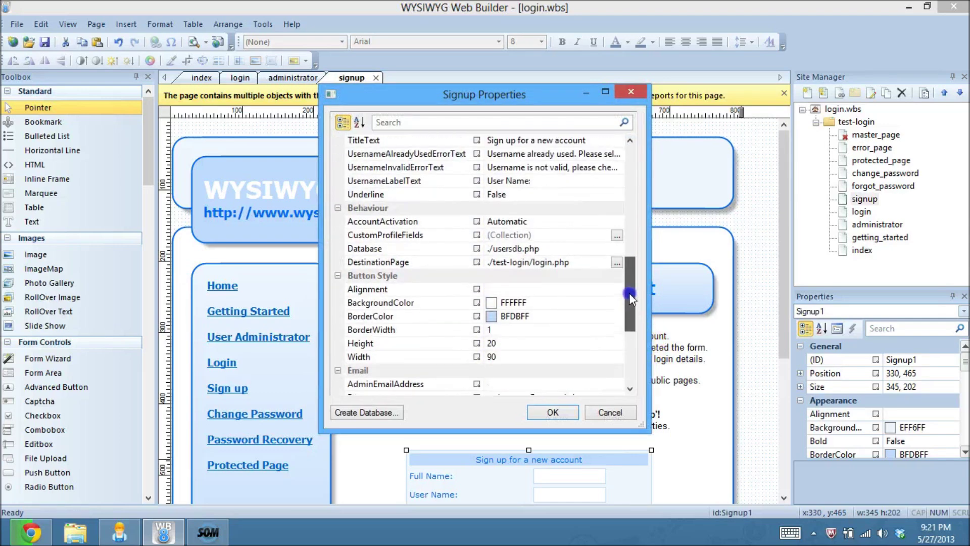
click(489, 248)
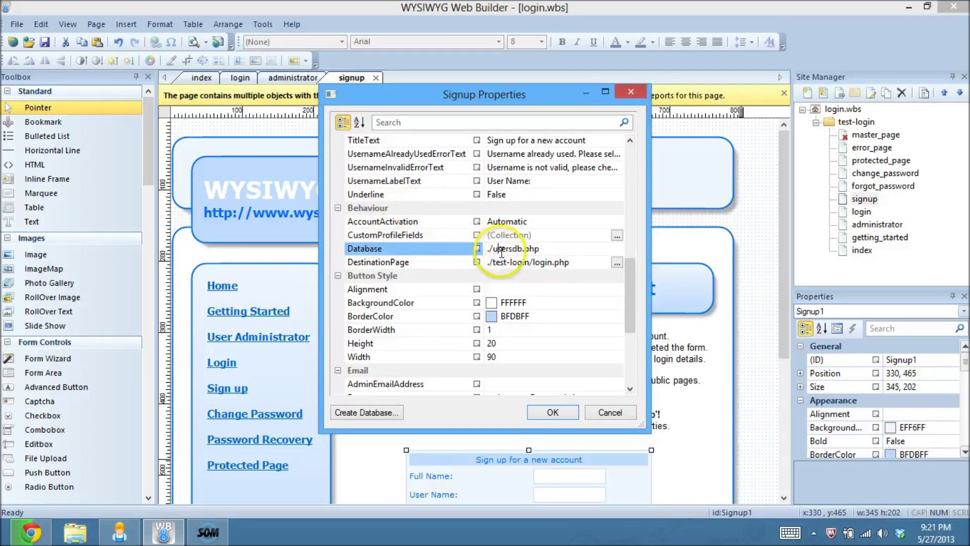
drag(493, 248, 477, 249)
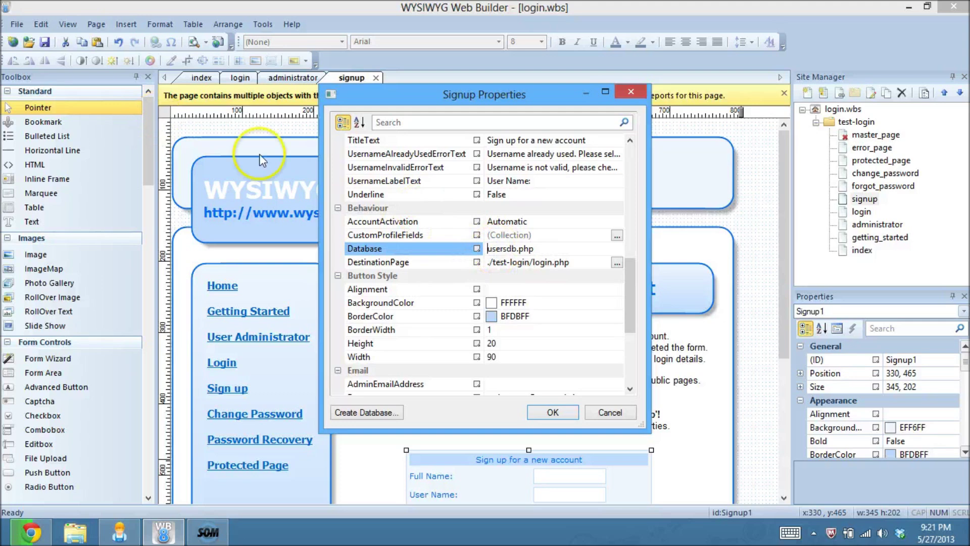
click(551, 412)
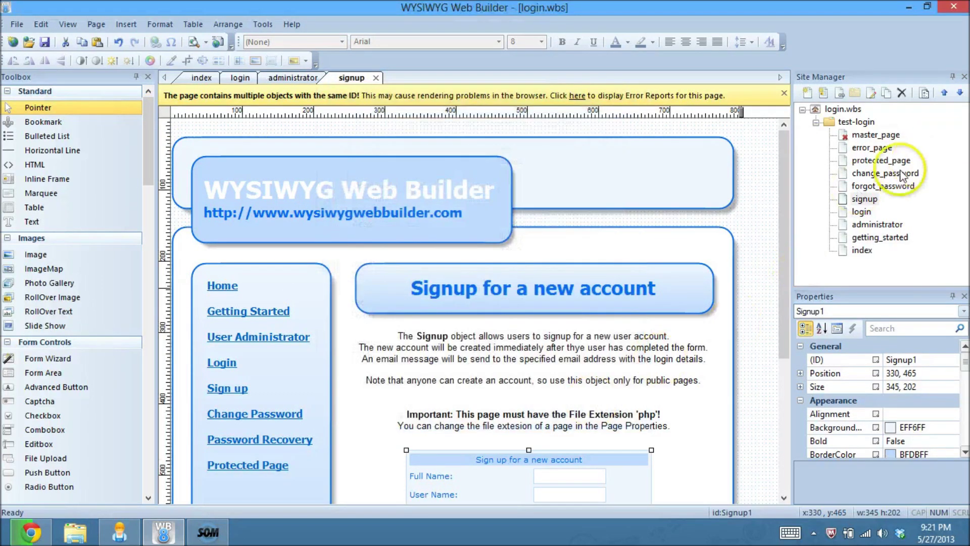
Step: On the forgot_password page, change the Password Recovery form's Database to usersdb.php
double_click(883, 186)
double_click(540, 457)
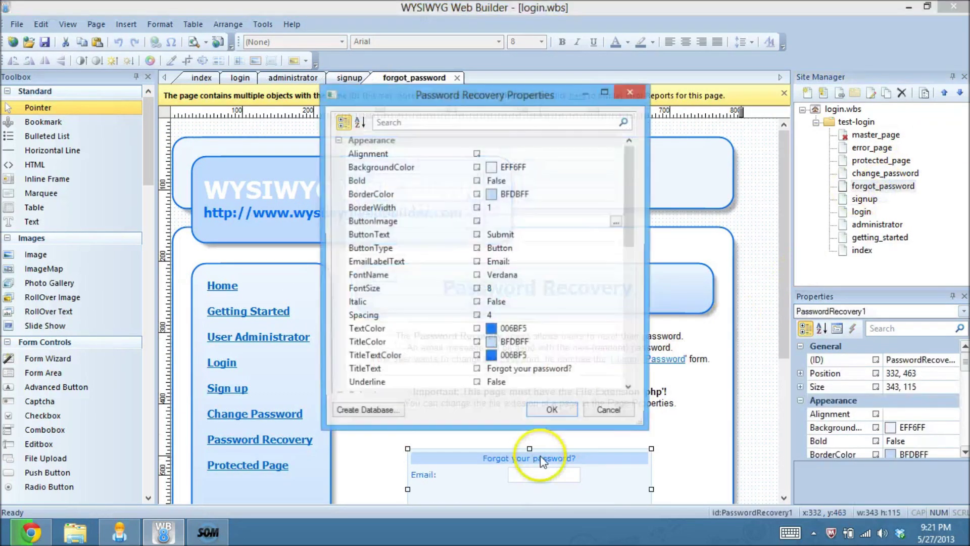
drag(633, 195, 633, 251)
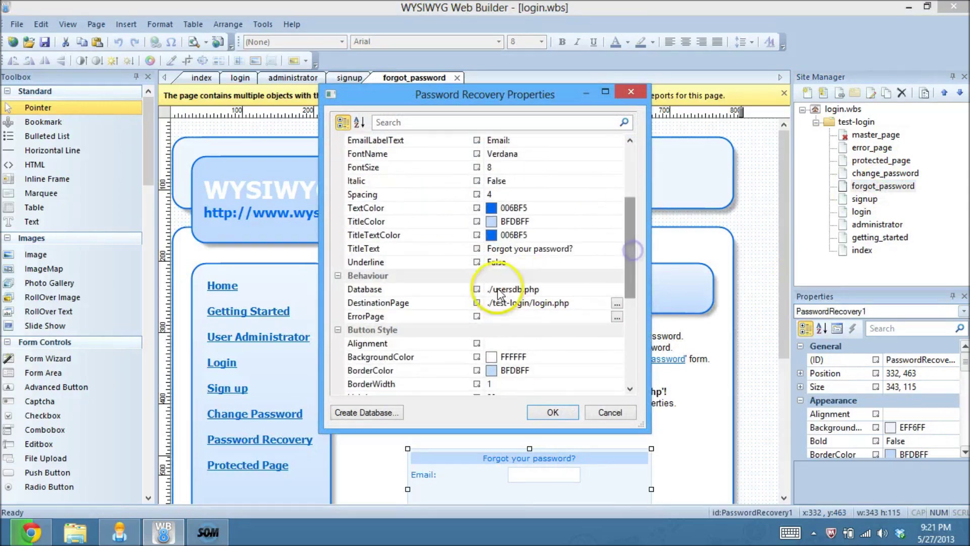
click(499, 291)
key(Home)
key(Delete)
key(Delete)
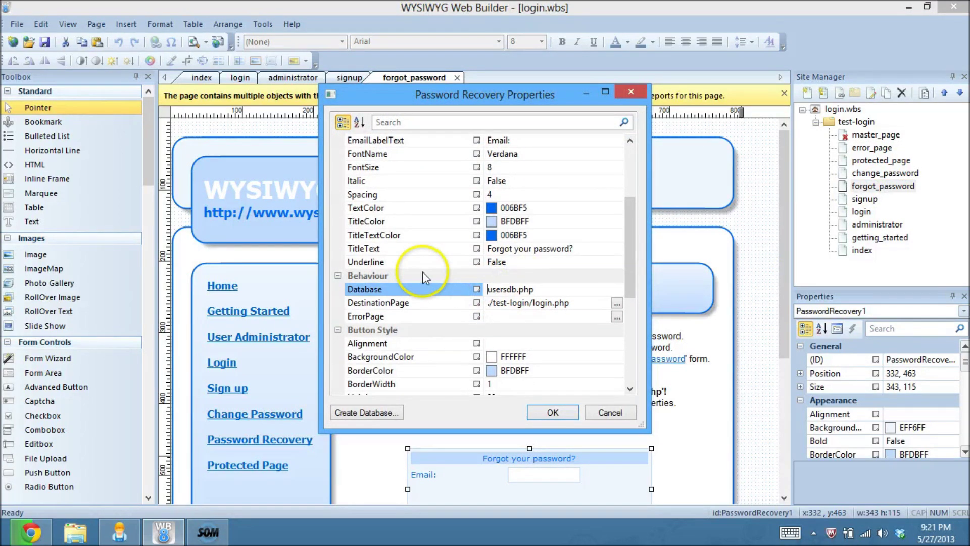
click(552, 410)
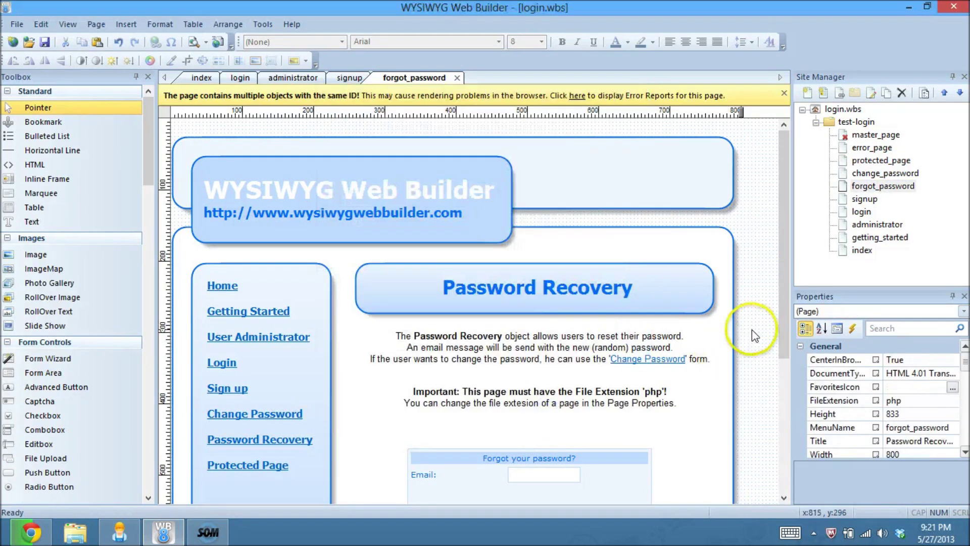
Step: On the change_password page, set the Change Password form's Database to usersdb.php
double_click(908, 173)
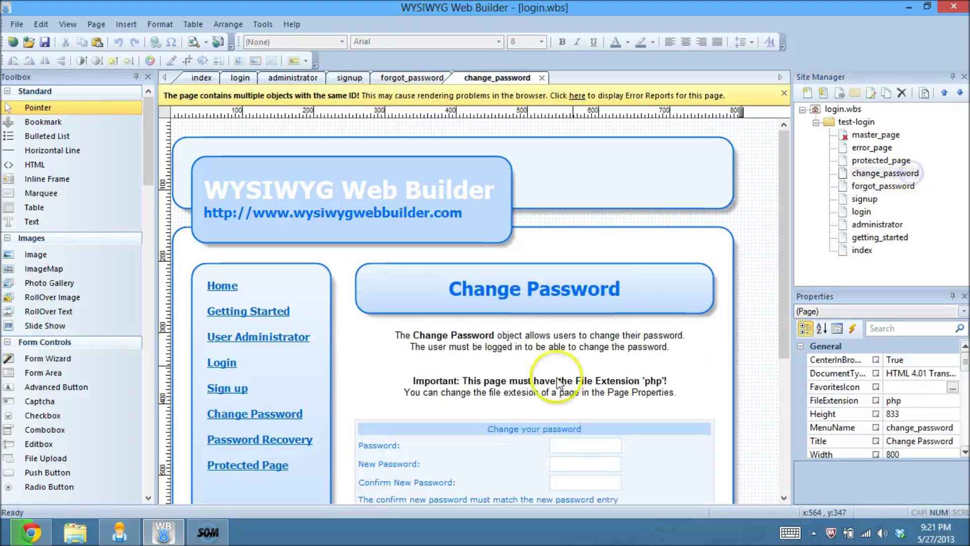
drag(781, 274, 783, 325)
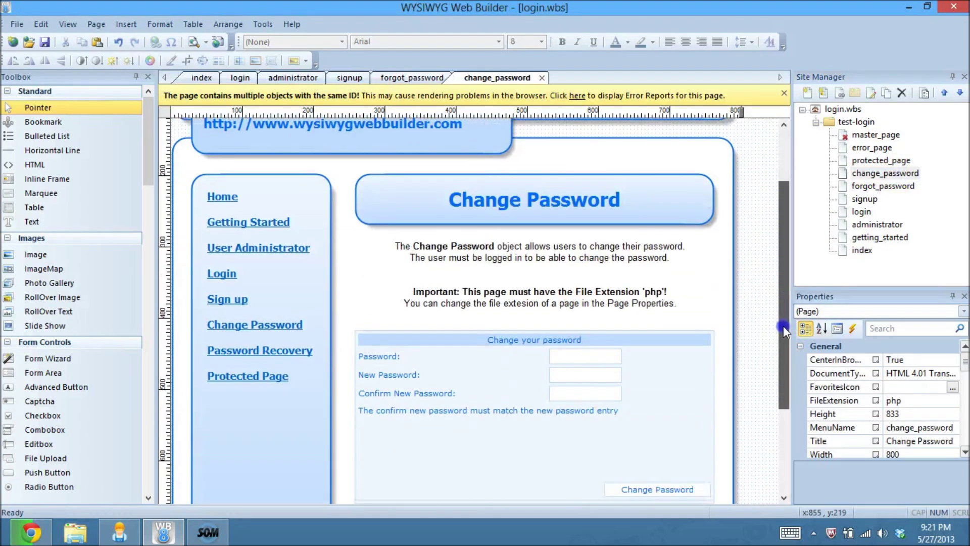
double_click(422, 414)
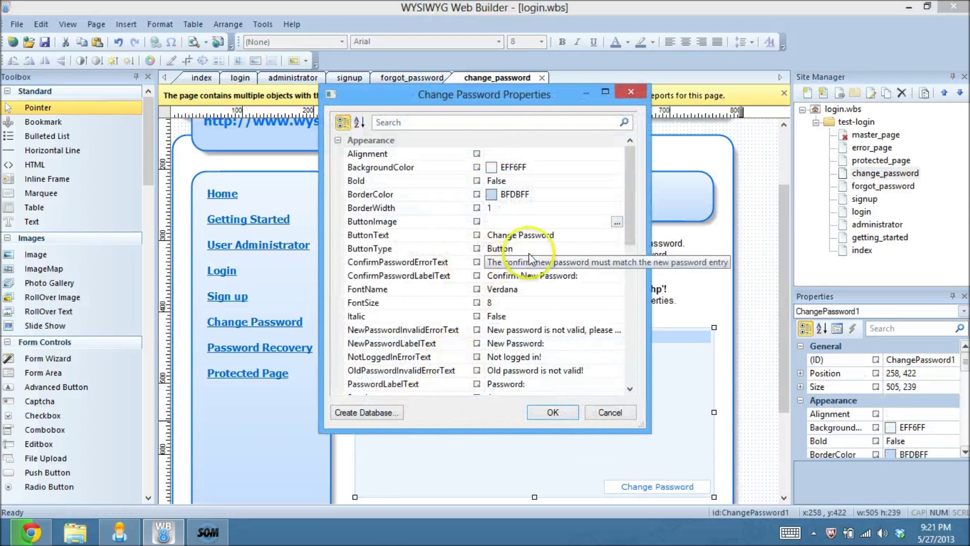
scroll(632, 197, down, 5)
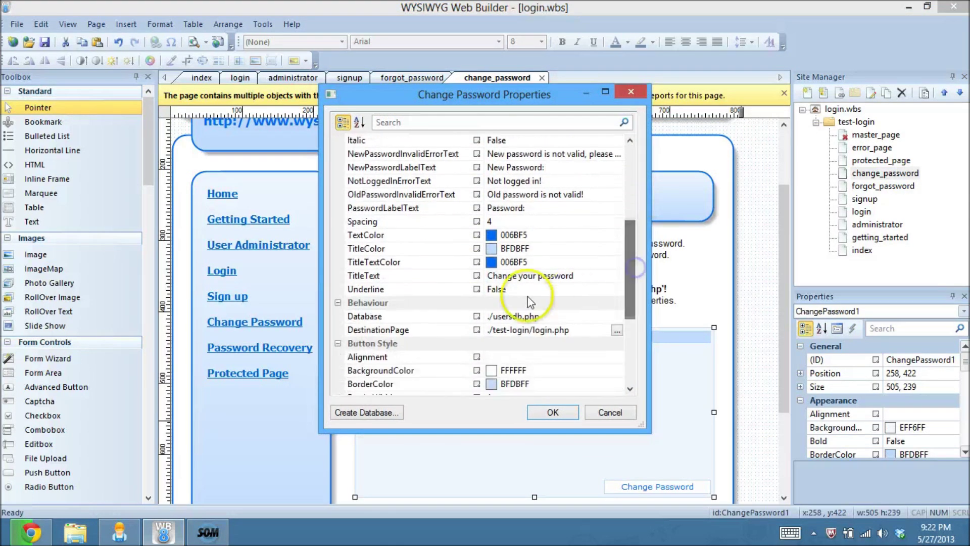
click(491, 320)
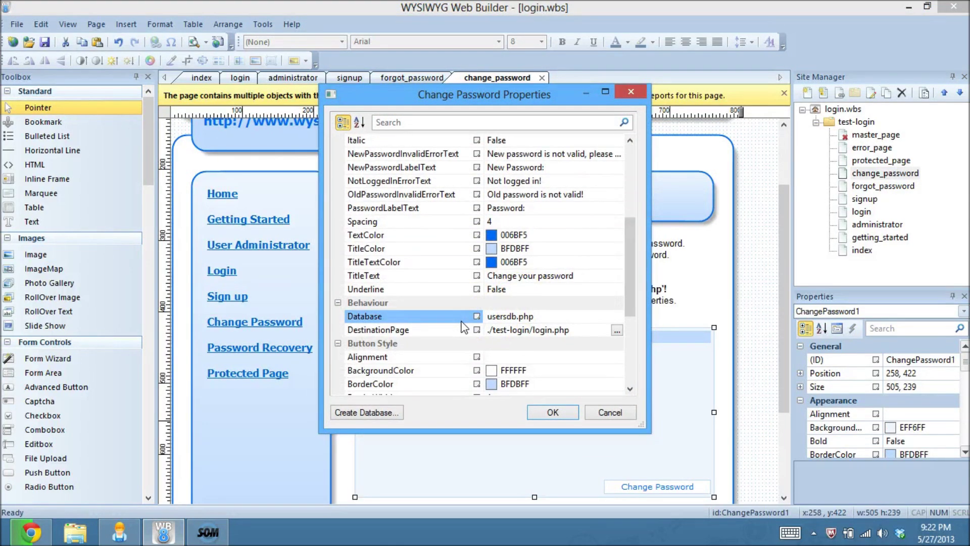
click(558, 415)
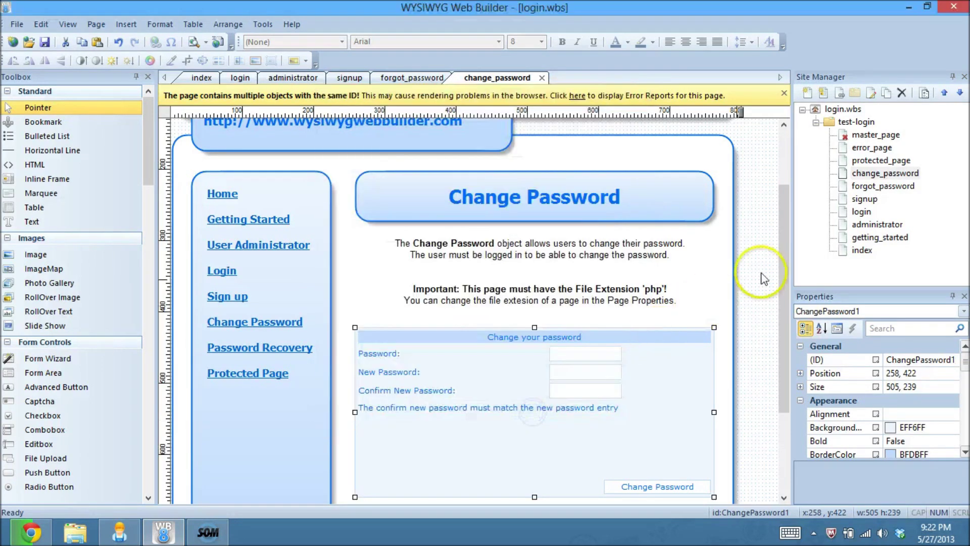
Step: Open protected_page and review the lock object's protection settings without changes
double_click(865, 159)
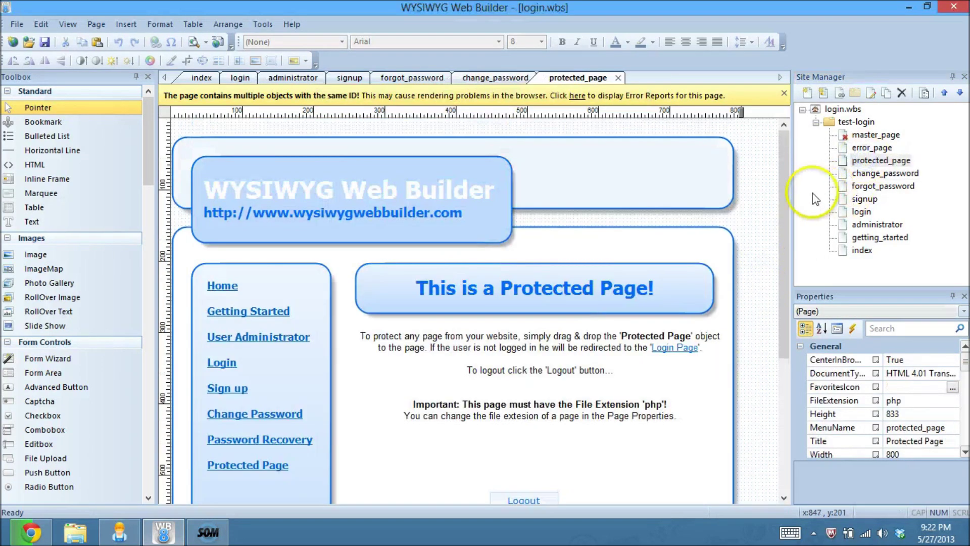
drag(786, 231, 784, 332)
double_click(689, 412)
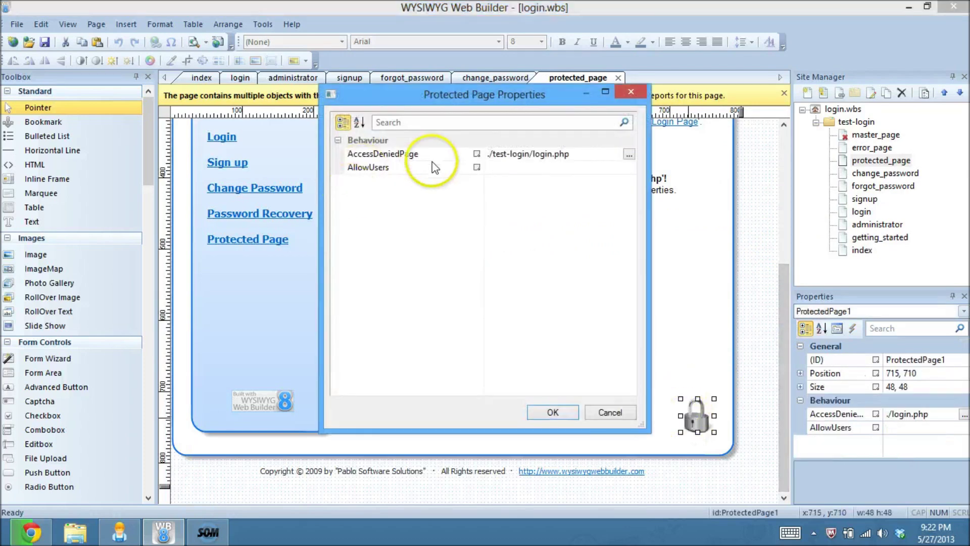
click(556, 414)
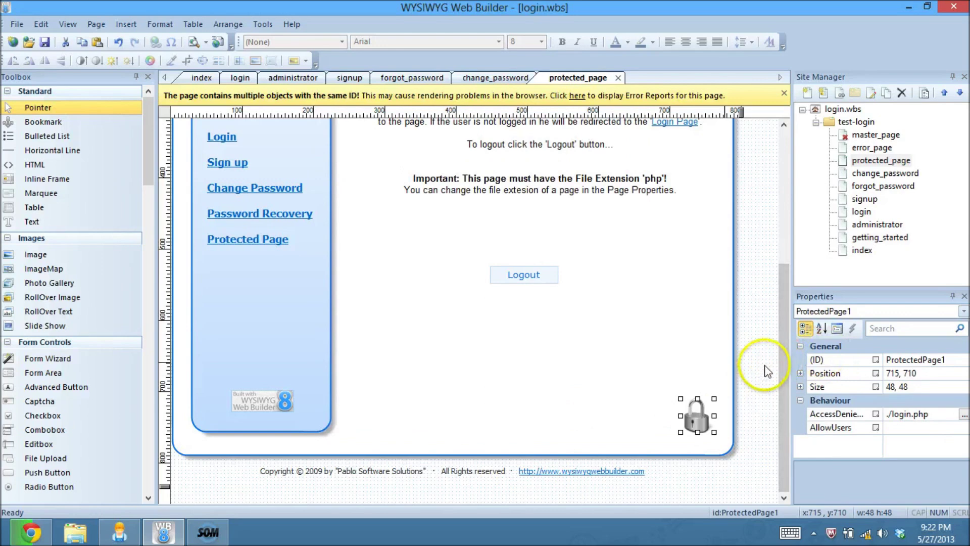
click(776, 365)
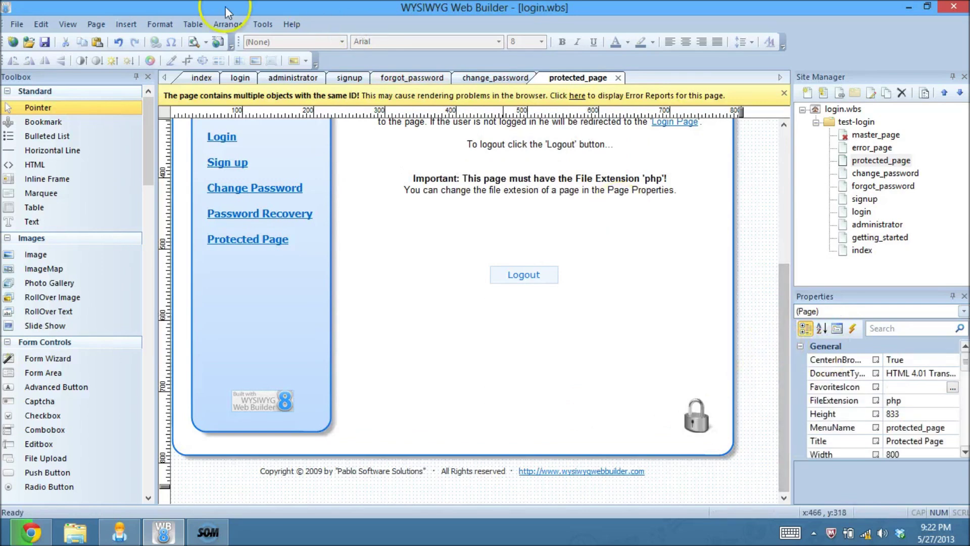
click(218, 42)
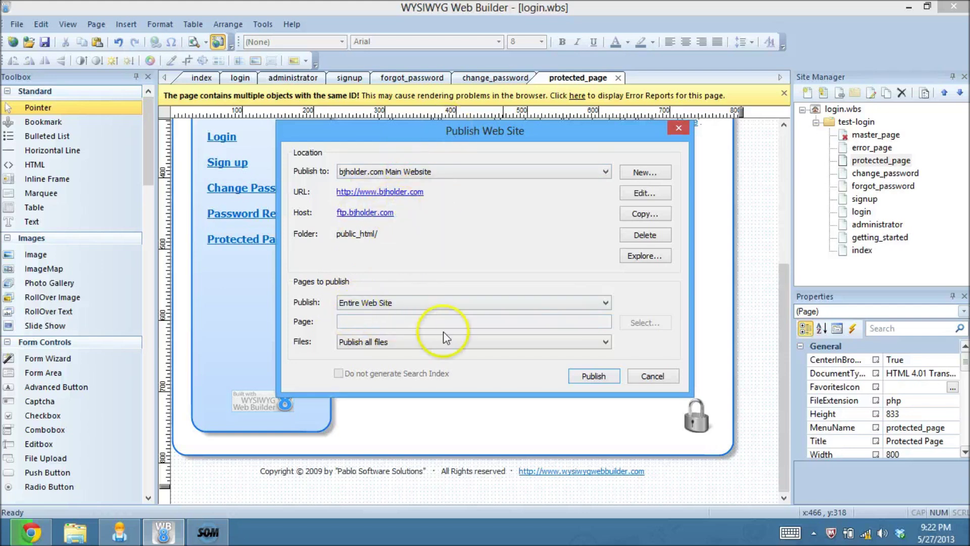
Step: Publish the entire site and view the live login page at bjholder.com/test-login/login.php
click(608, 377)
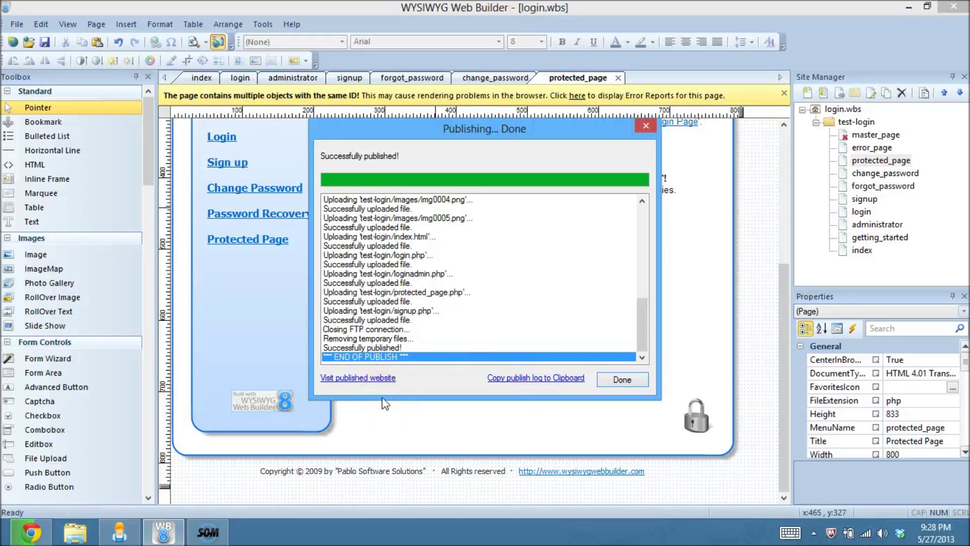
click(350, 378)
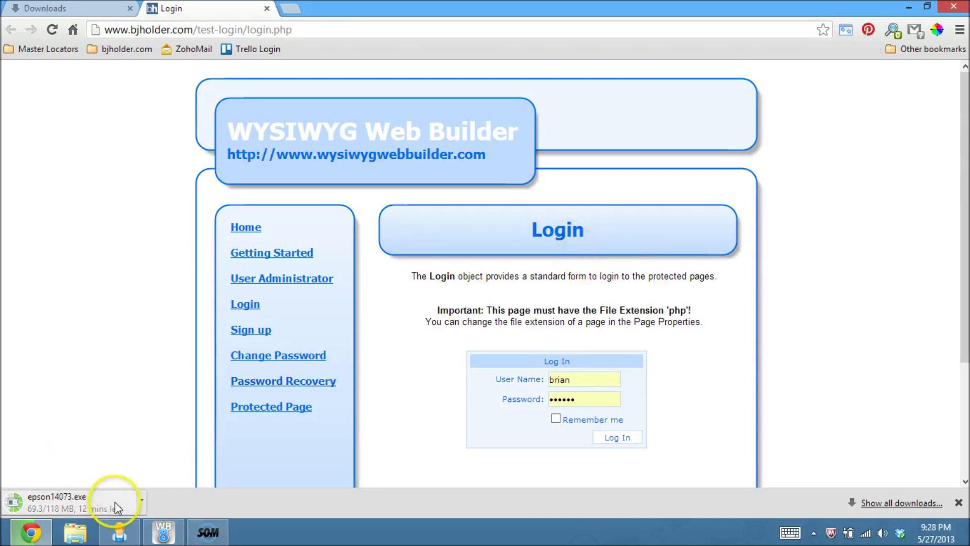
Step: Back in the browser's login form, clear the username and move to the password field
click(170, 535)
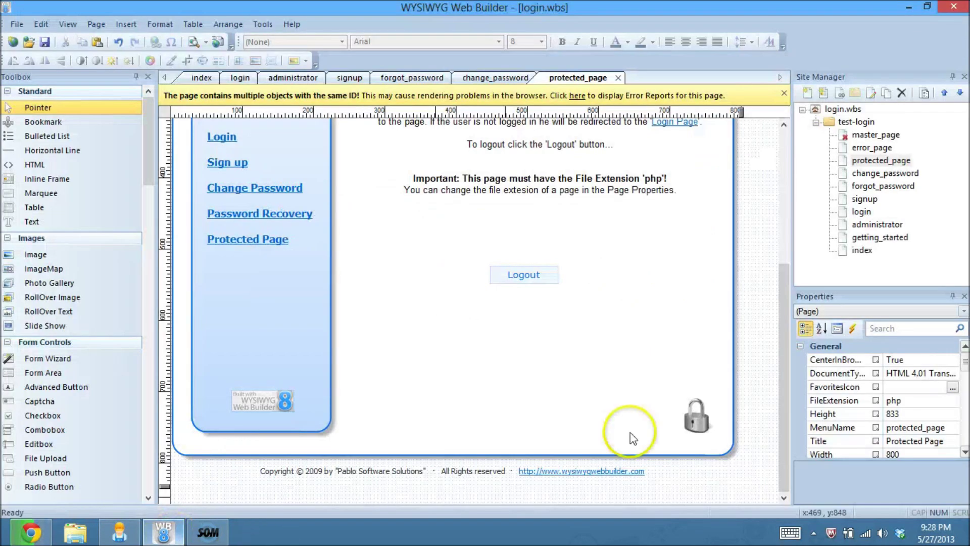
drag(781, 320, 748, 228)
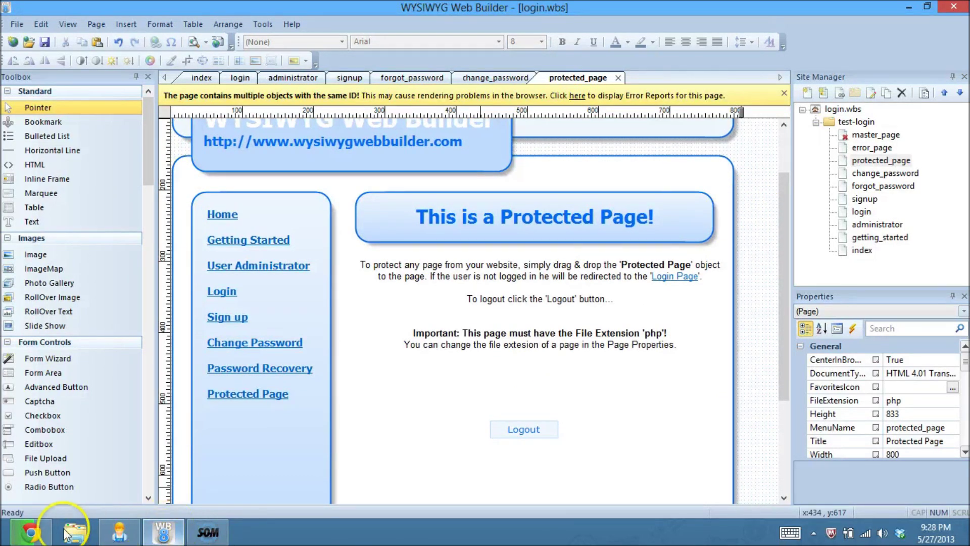
click(29, 531)
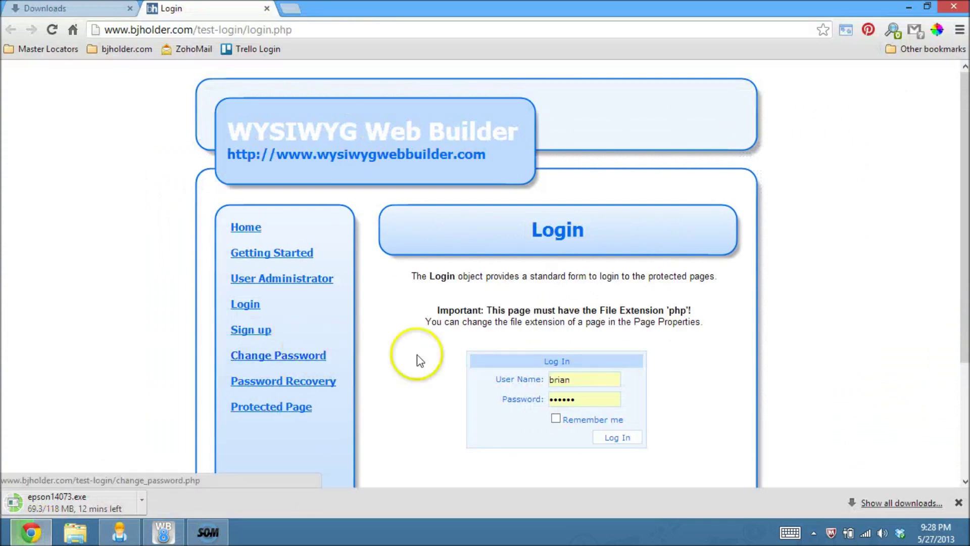
click(563, 374)
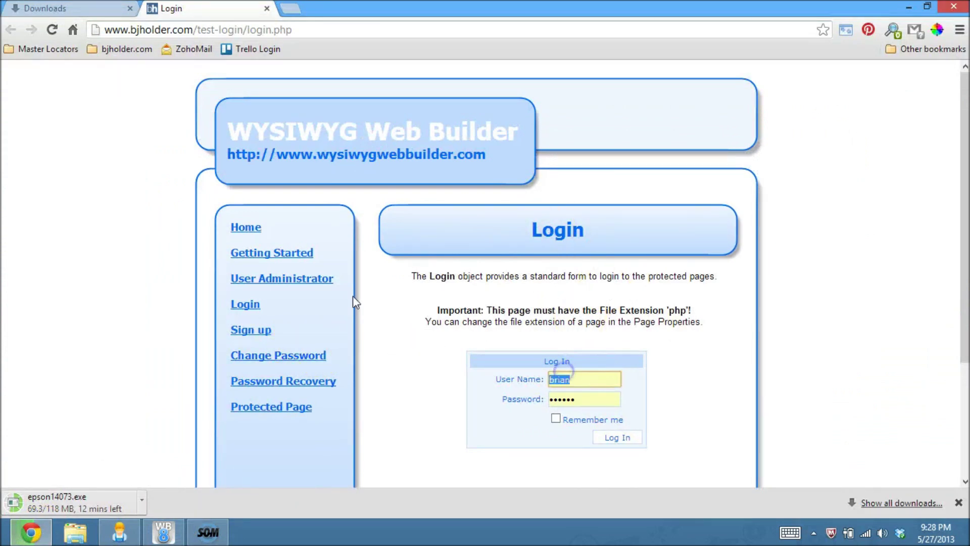
key(BackSpace)
click(582, 376)
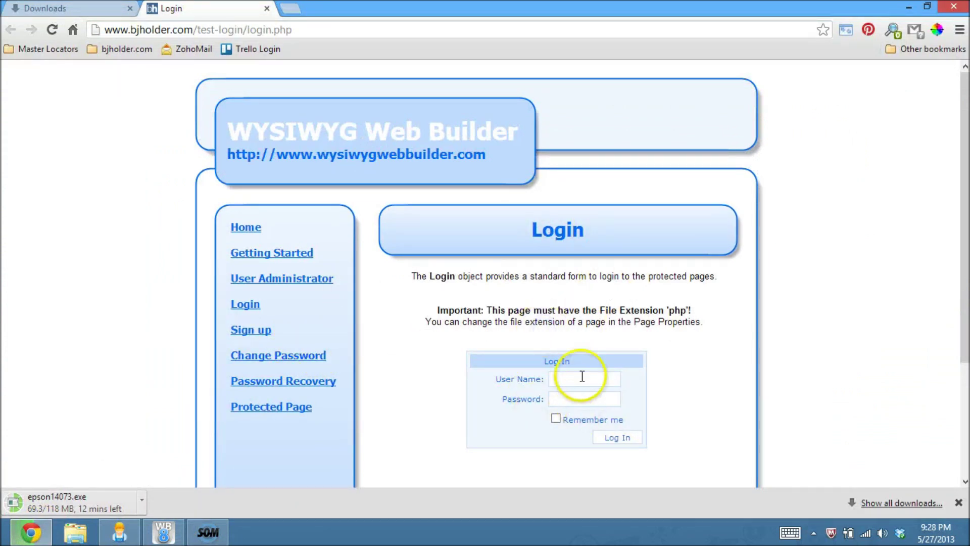
click(579, 402)
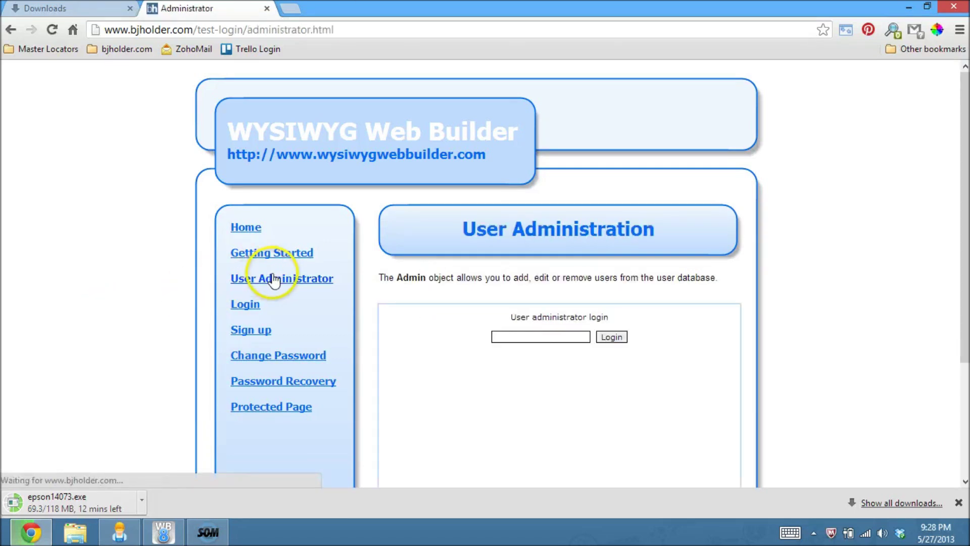
Step: Sign in to User Administration with the admin password, then return to WYSIWYG Web Builder
click(504, 338)
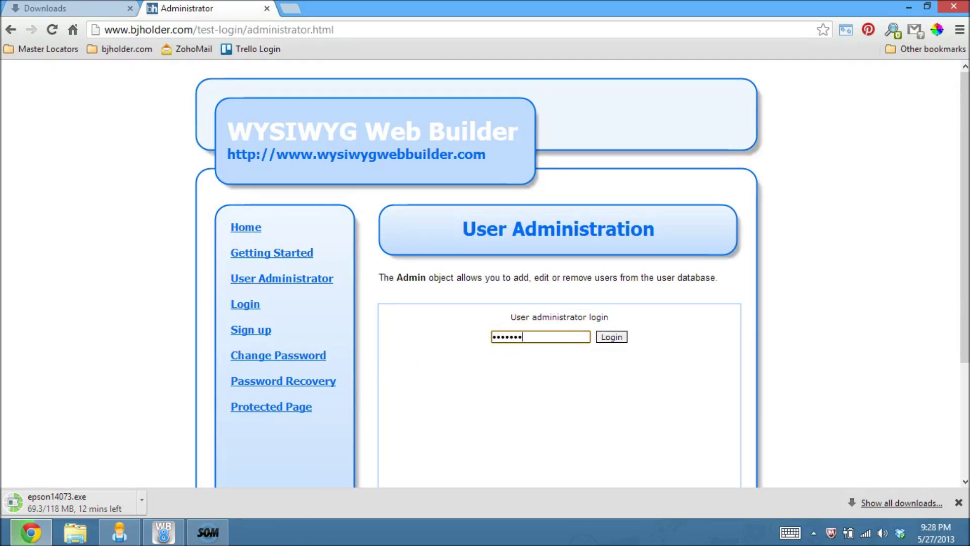
key(Return)
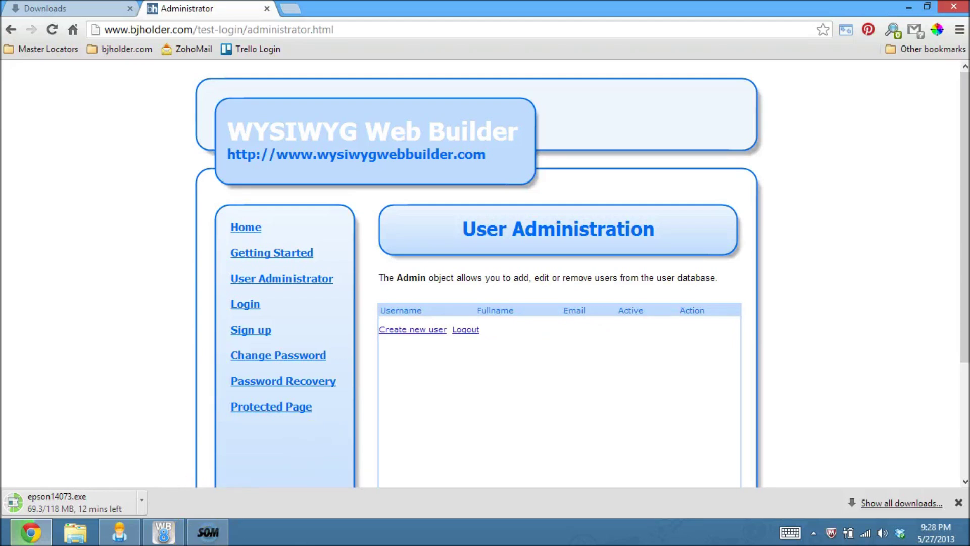
click(163, 531)
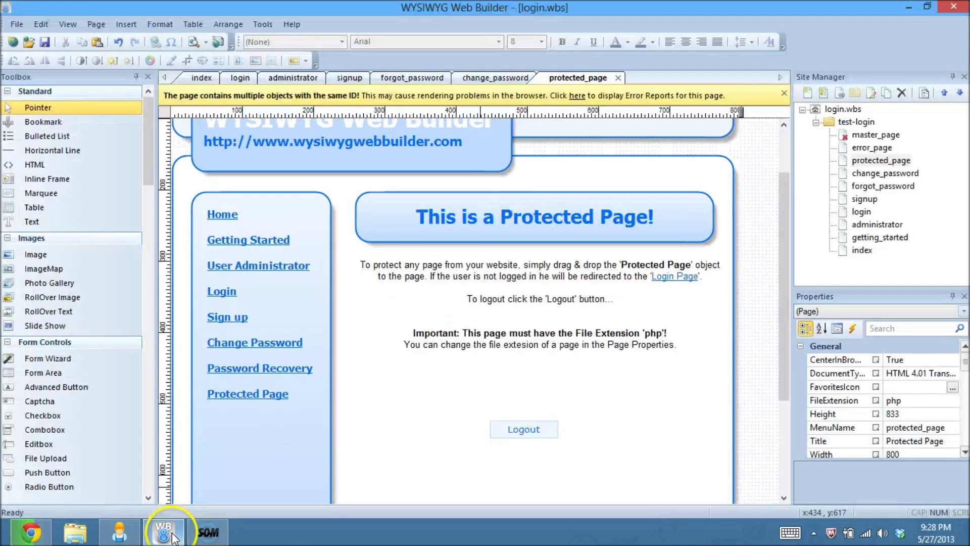
Step: On the administrator page, open the Admin object's properties and view its password setting
click(298, 78)
click(456, 376)
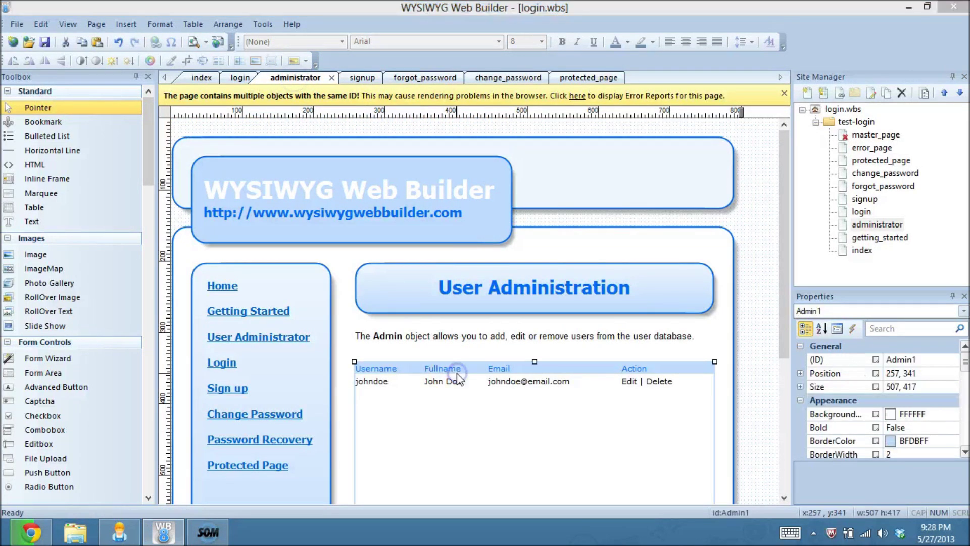
double_click(458, 376)
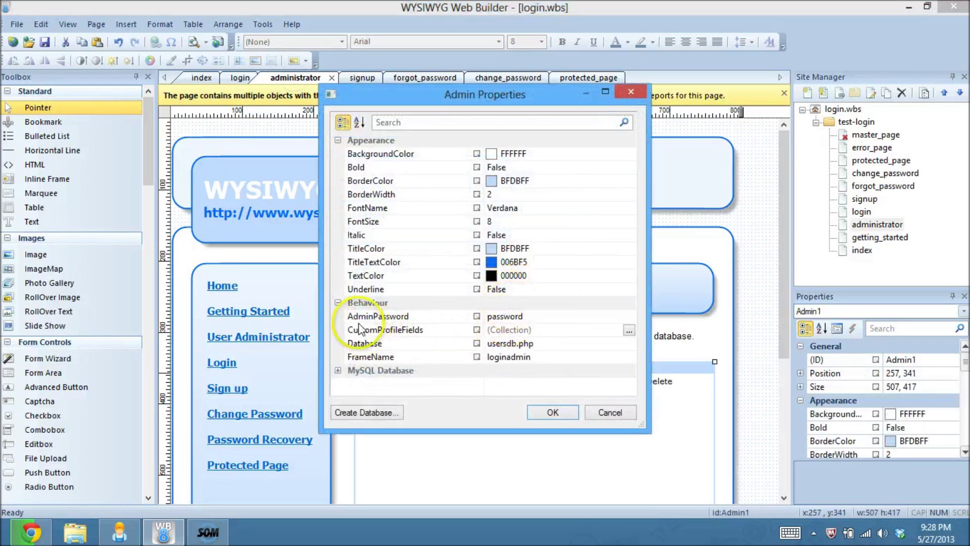
click(456, 316)
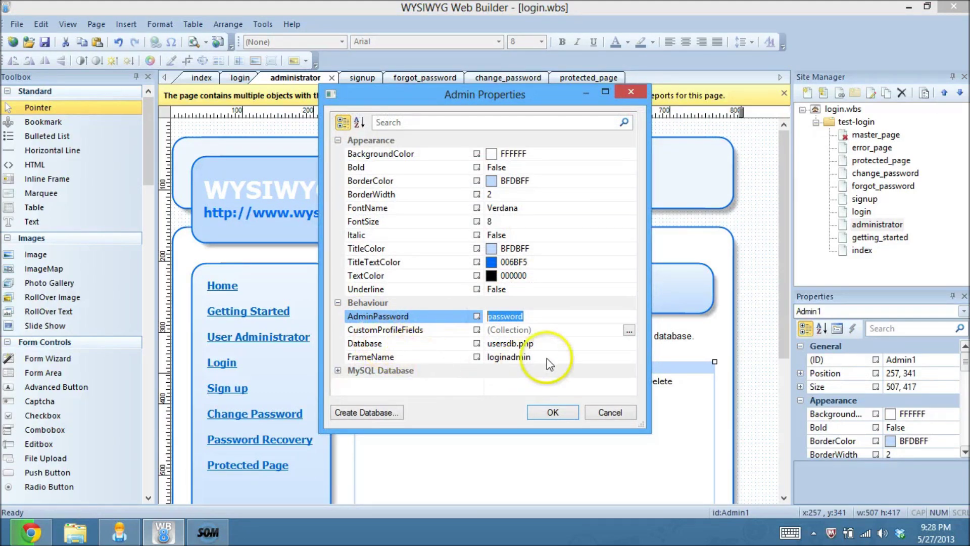
Step: Start a Text custom profile field, then cancel and close the dialogs unchanged
click(629, 331)
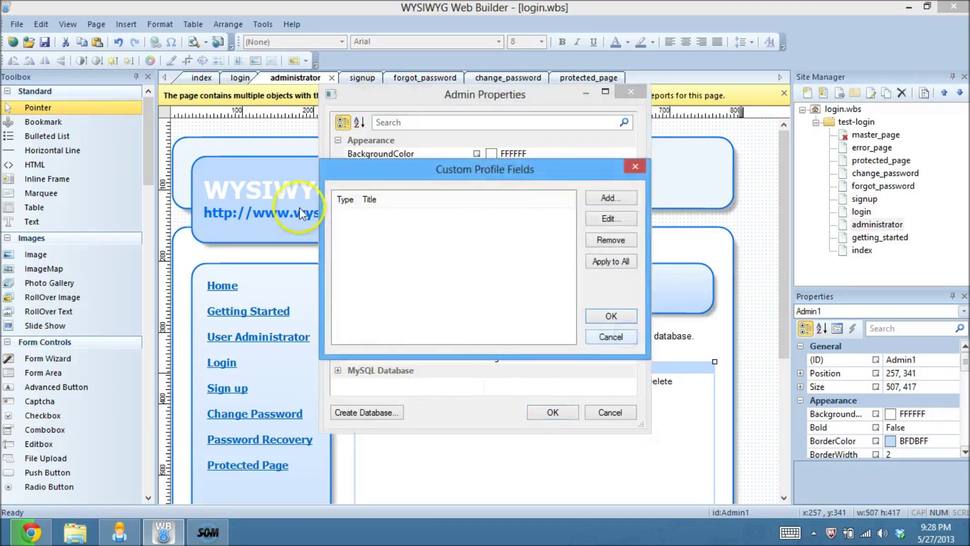
click(606, 198)
click(463, 208)
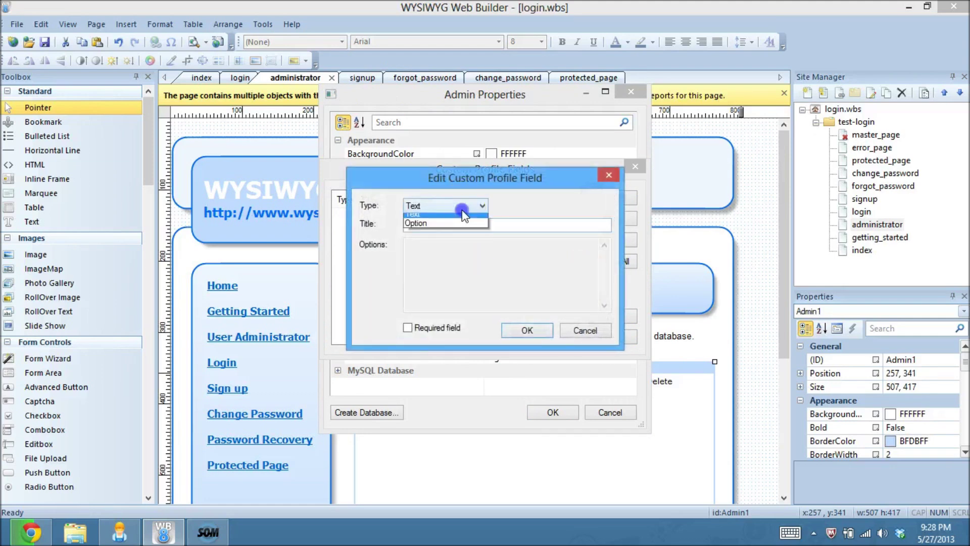
click(450, 223)
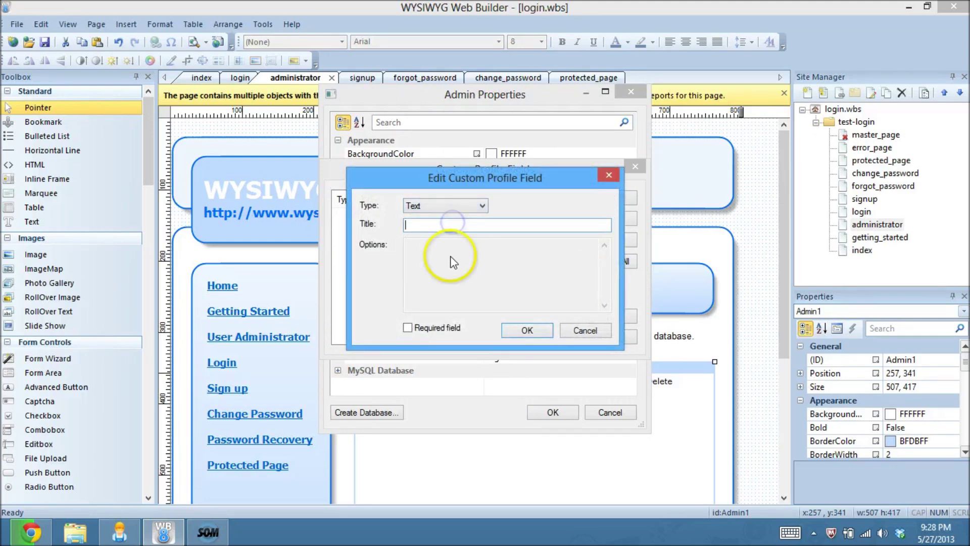
click(480, 205)
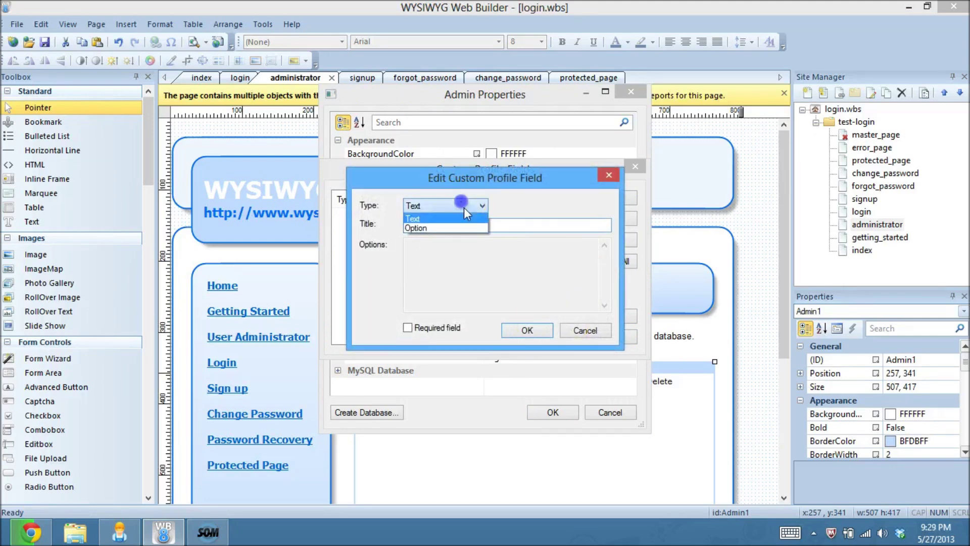
click(478, 264)
click(584, 329)
click(610, 412)
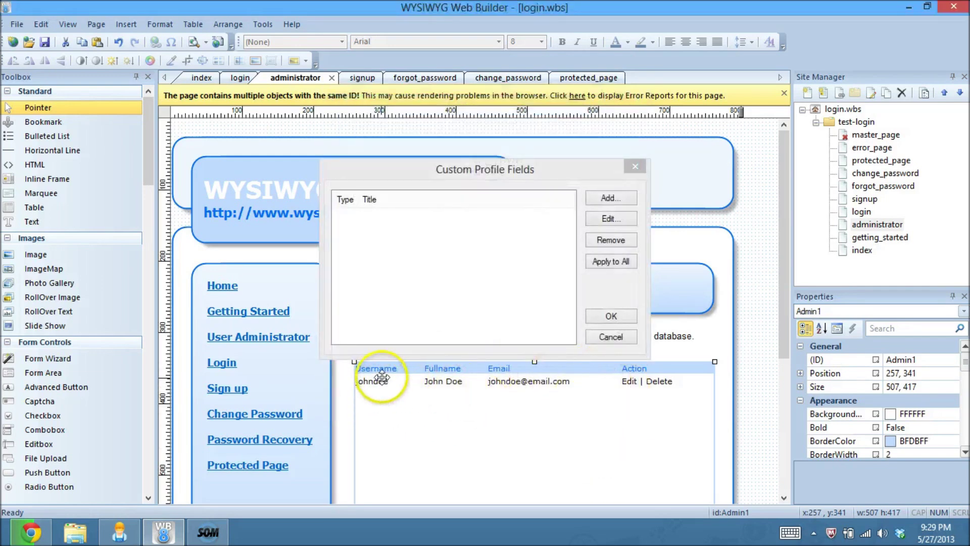
click(639, 176)
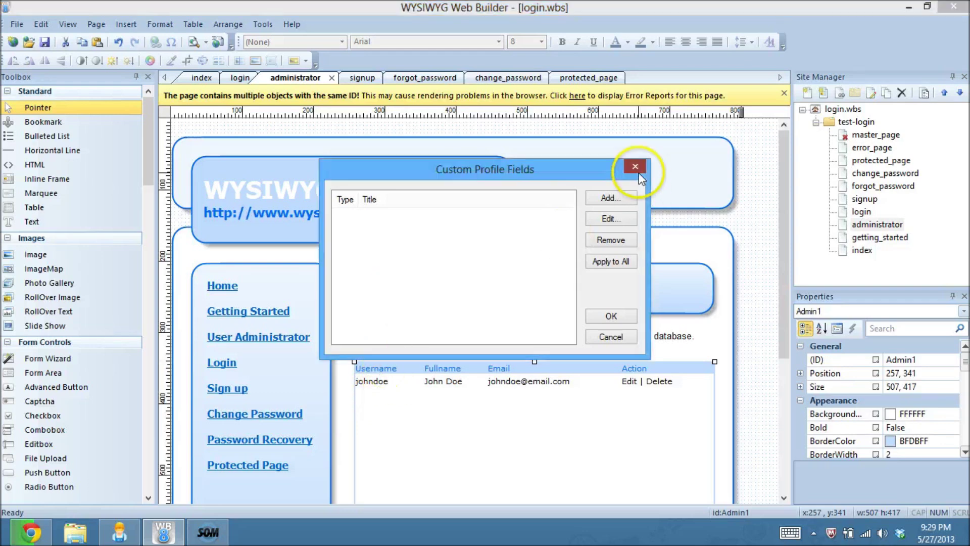
click(637, 168)
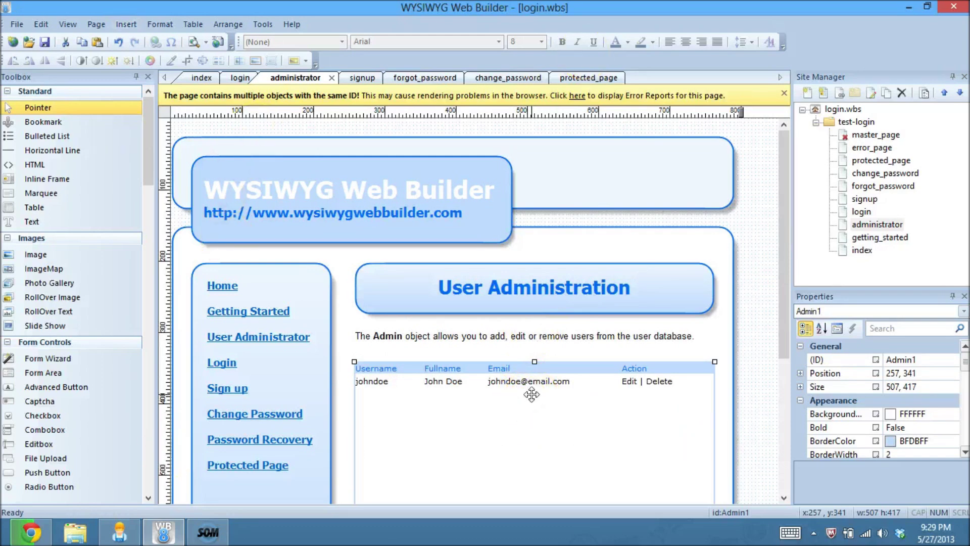
Step: Start a new user in User Administration, entering its username and password
click(43, 535)
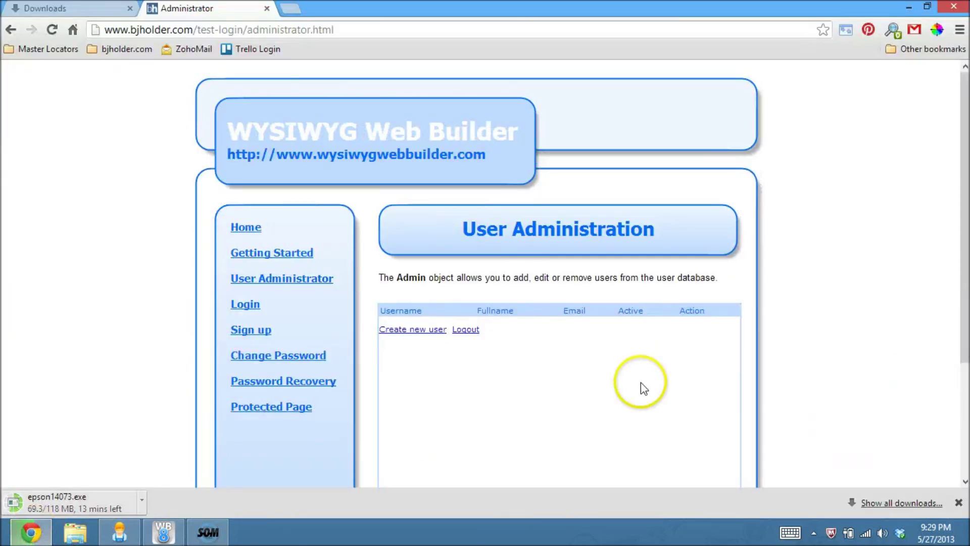
click(404, 329)
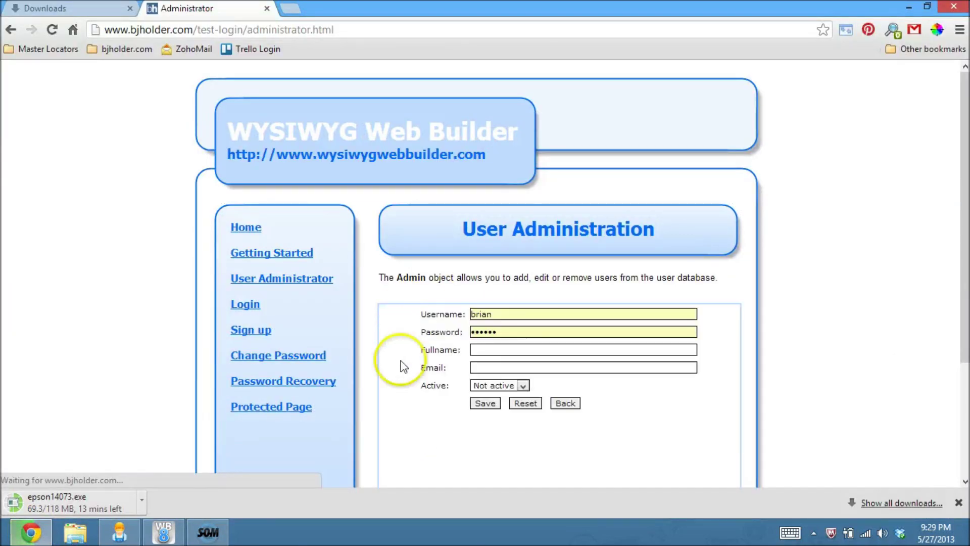
double_click(500, 315)
double_click(487, 332)
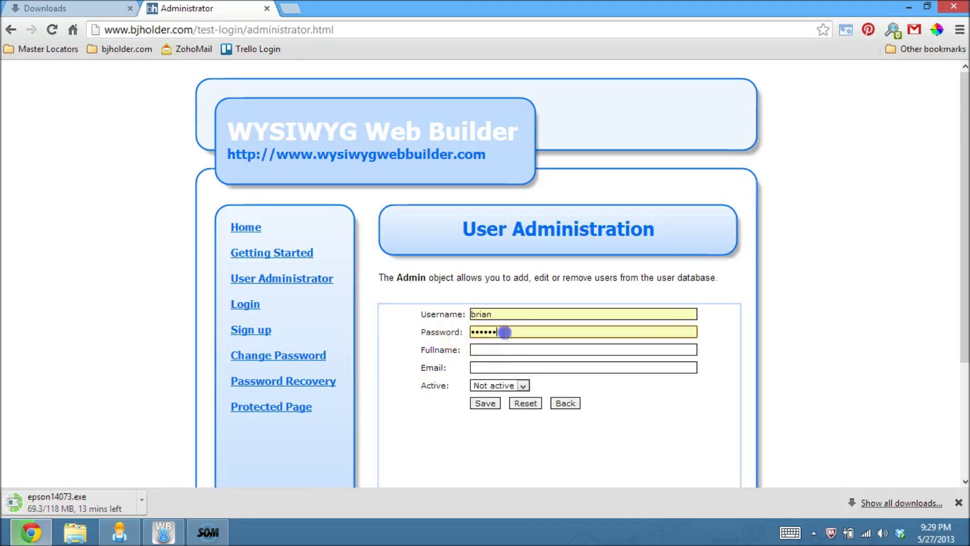
text(12)
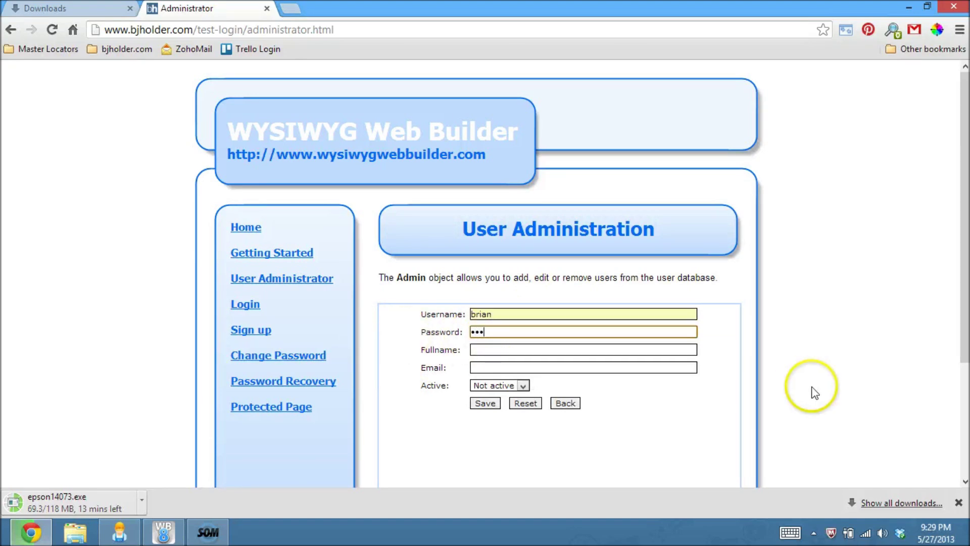
key(Tab)
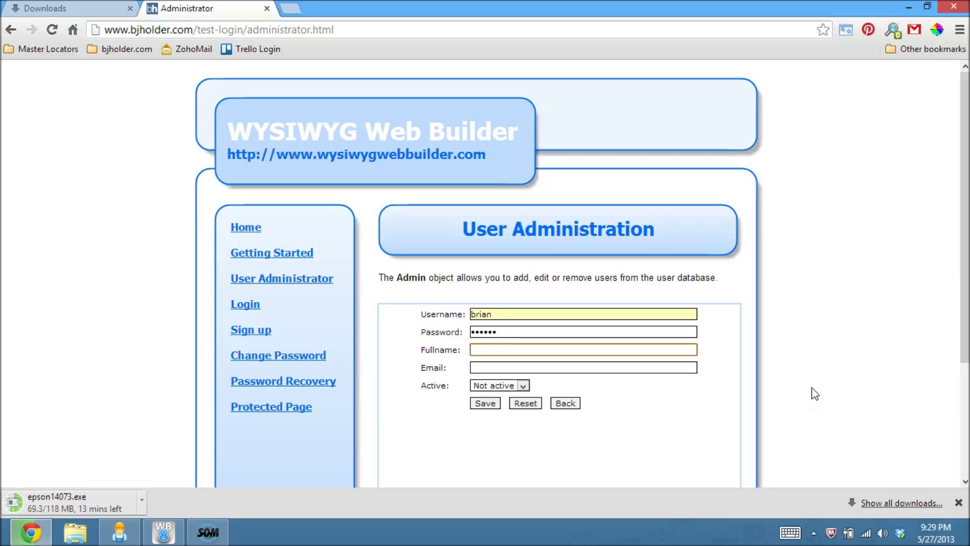
Step: Fill in the new user's full name and e-mail address
text(Brian Holder)
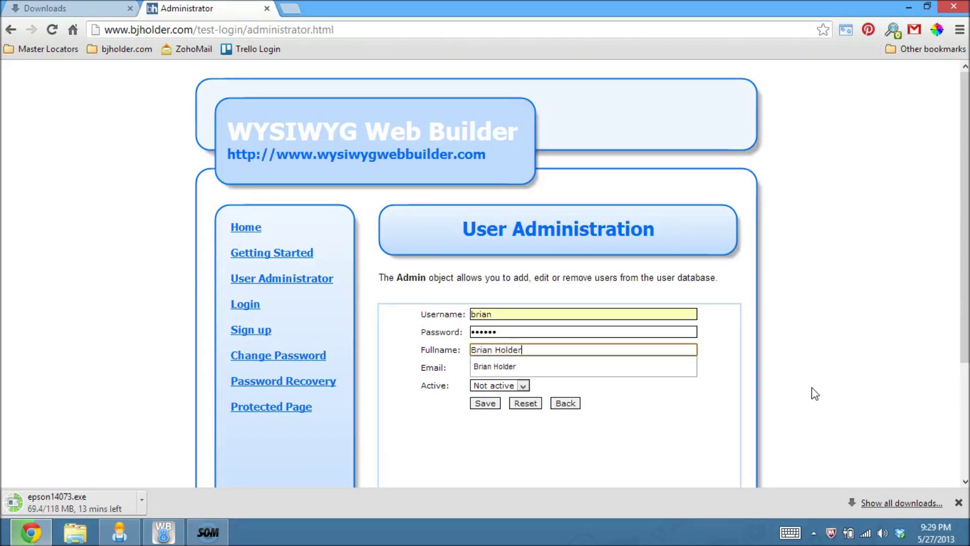
key(Tab)
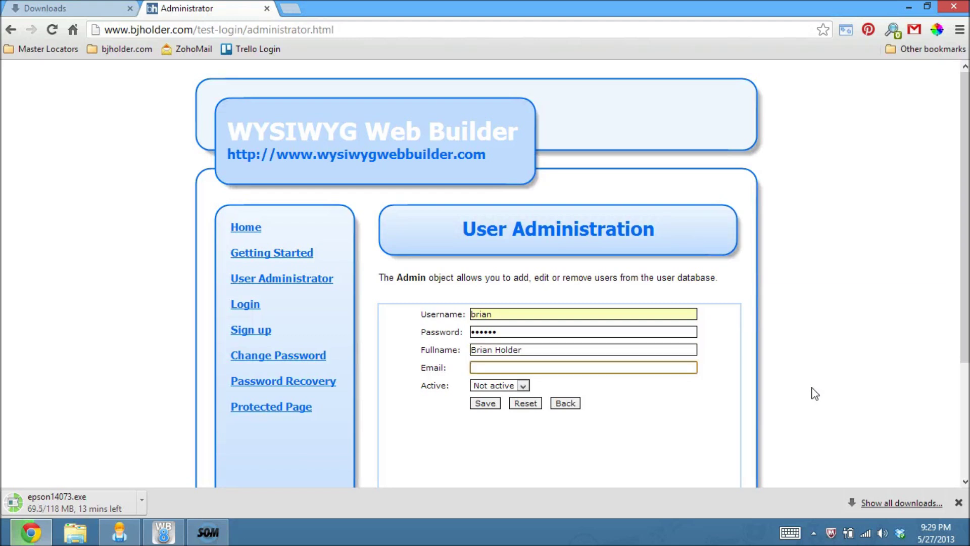
text(brian)
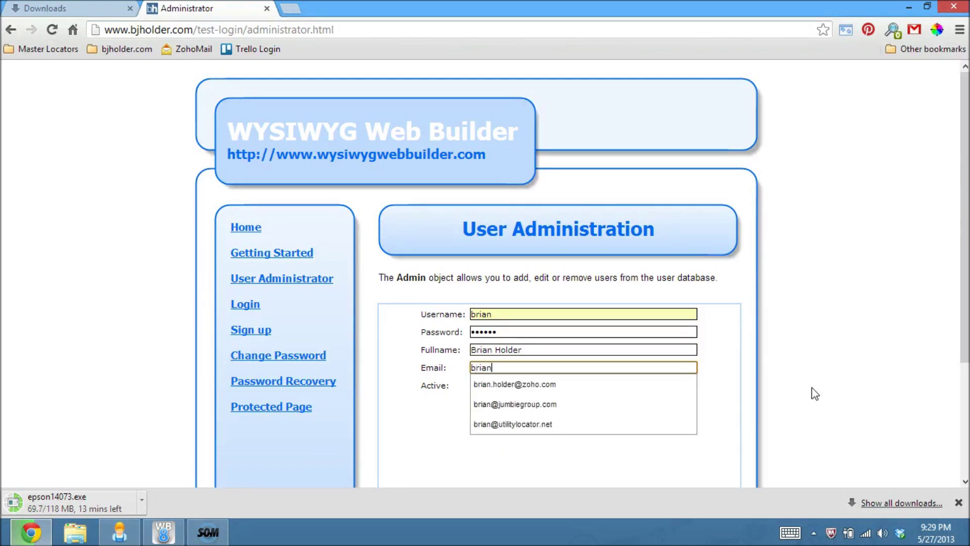
click(588, 384)
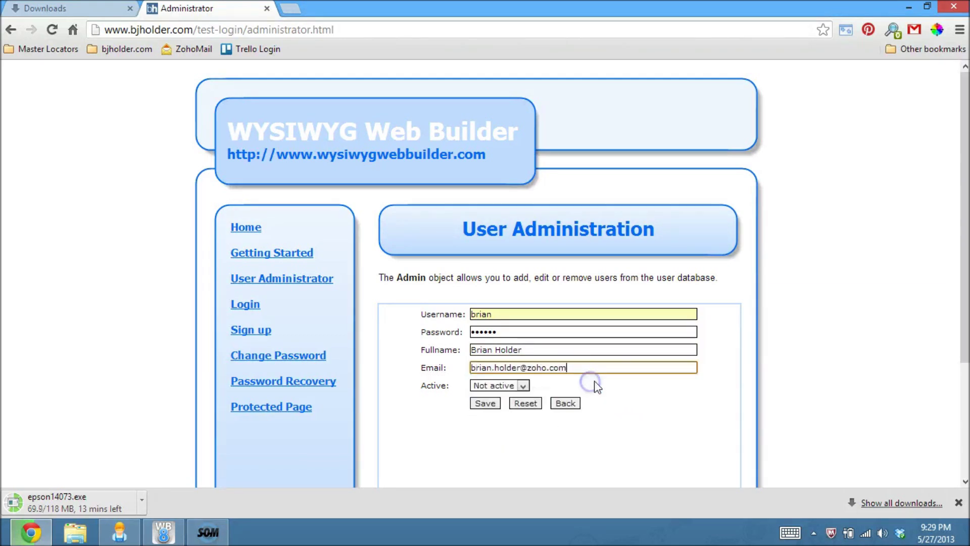
Step: Set the new user's status to Active and save the account
click(508, 384)
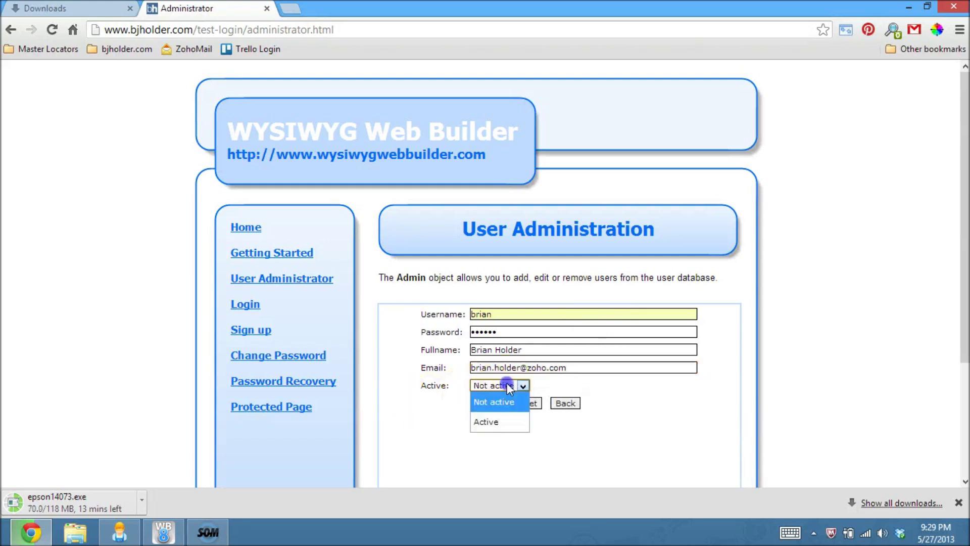
click(418, 376)
click(477, 386)
click(488, 421)
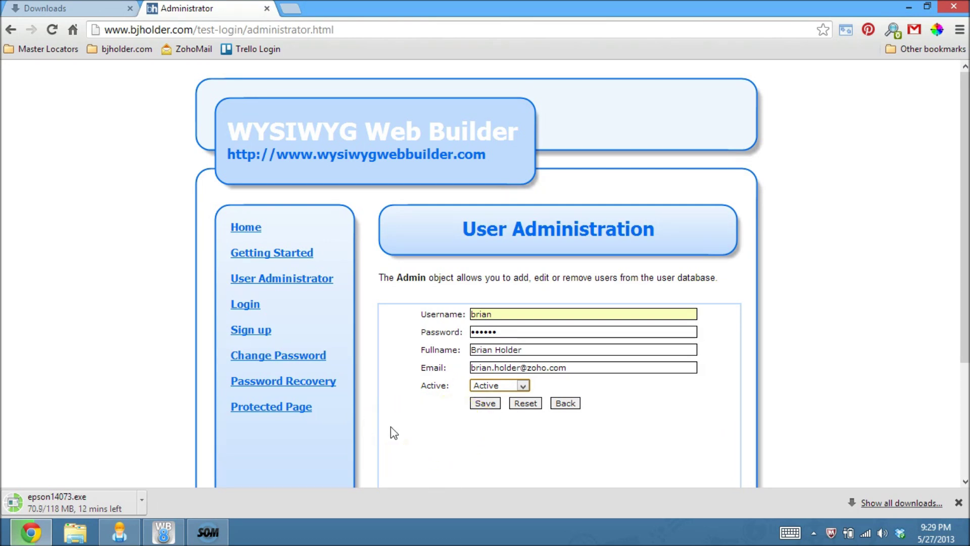
click(372, 409)
click(491, 404)
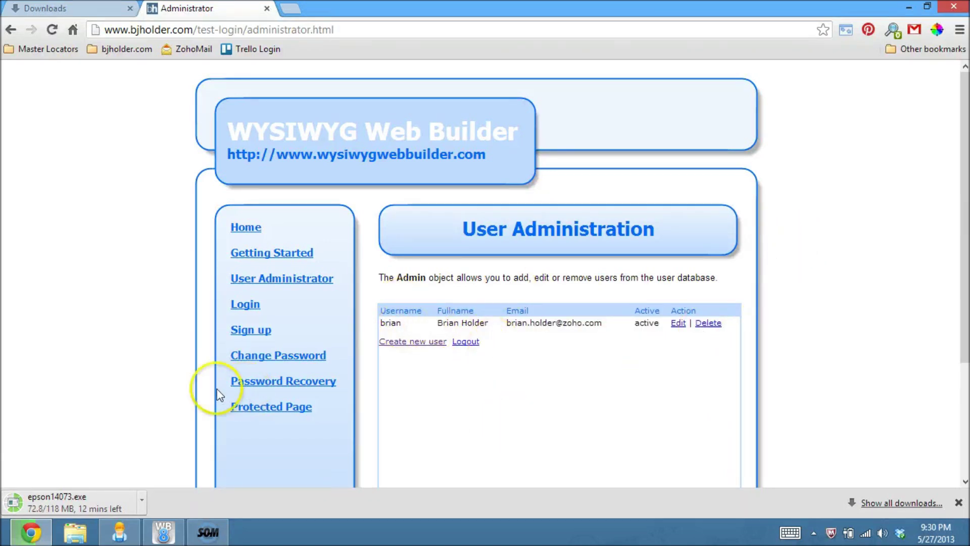
click(240, 305)
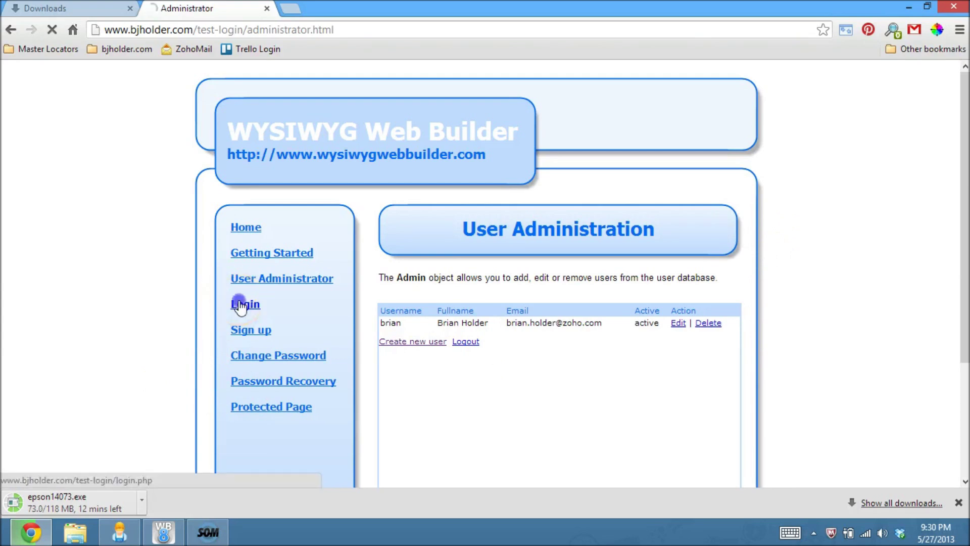
drag(580, 386, 543, 393)
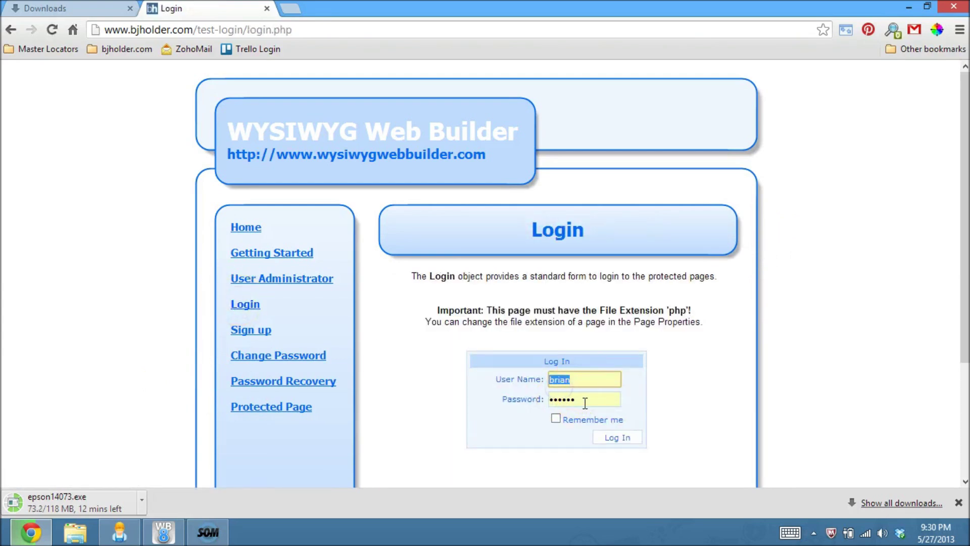
key(Tab)
text(abc)
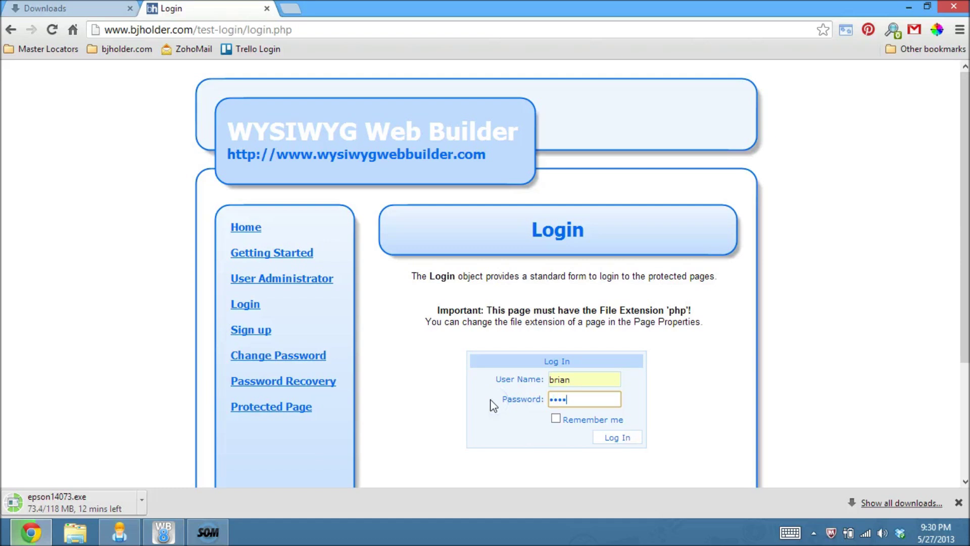
click(619, 437)
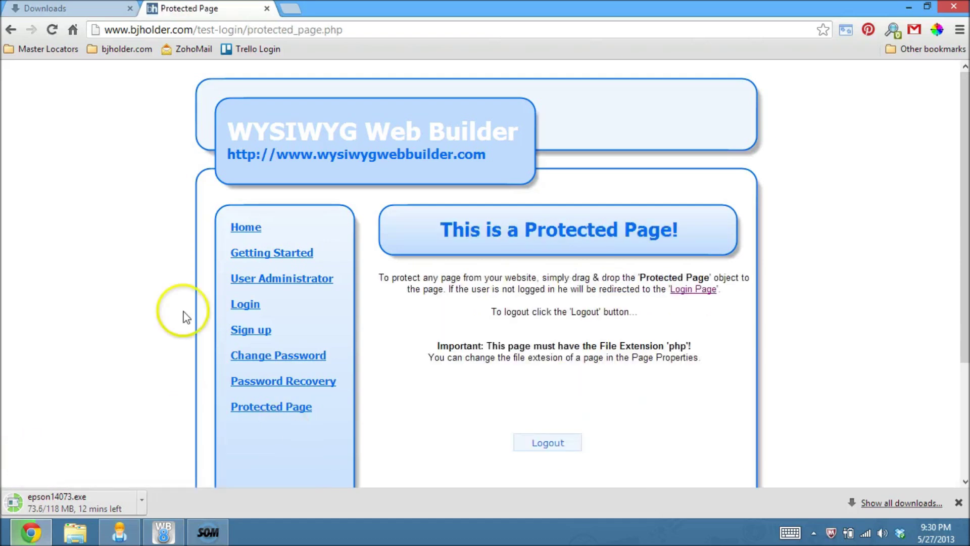
drag(444, 227, 701, 229)
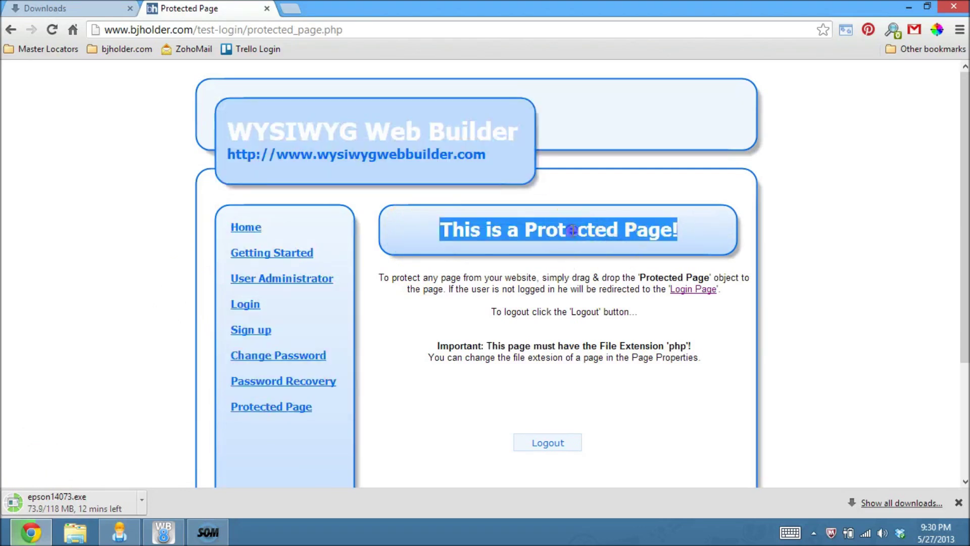
click(571, 230)
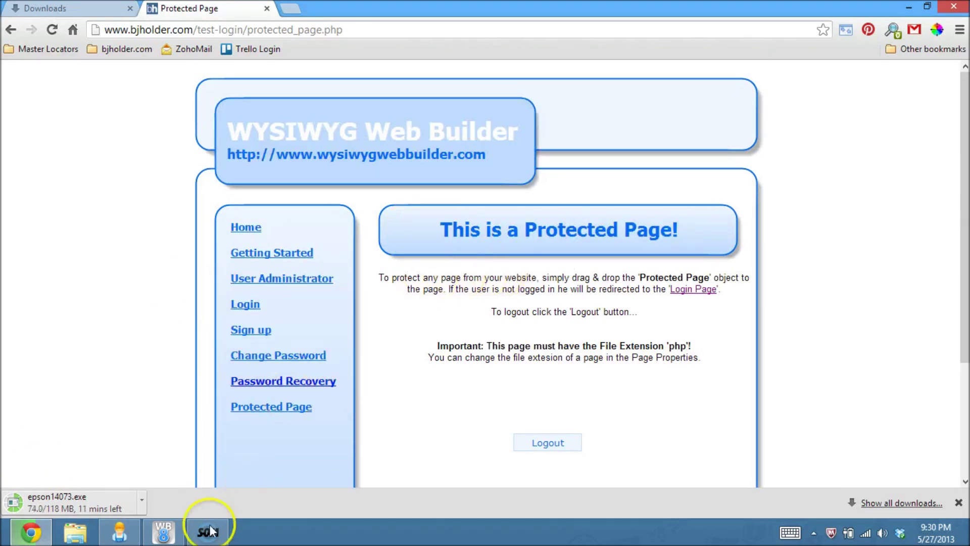
Step: Return to WYSIWYG Web Builder and inspect the administrator page's user table and page
click(163, 533)
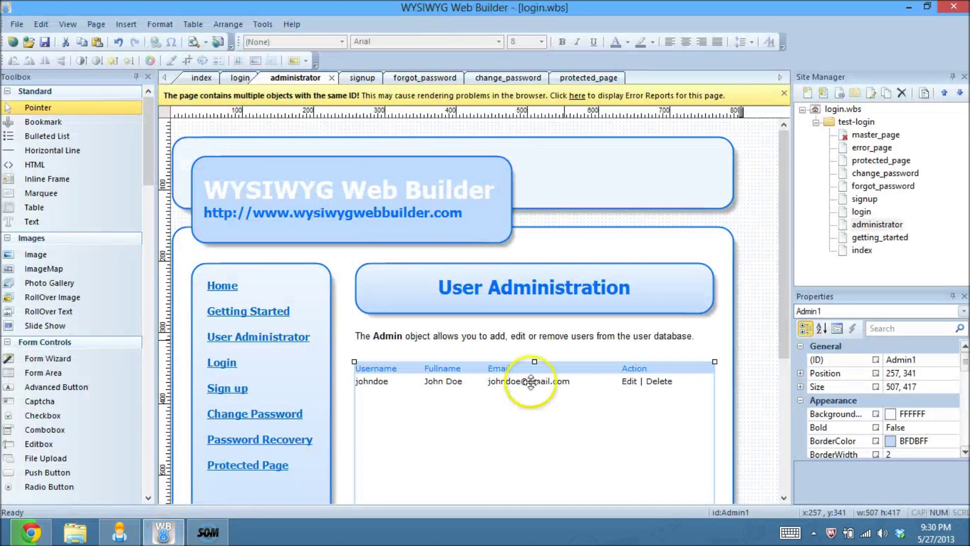
scroll(772, 230, down, 1)
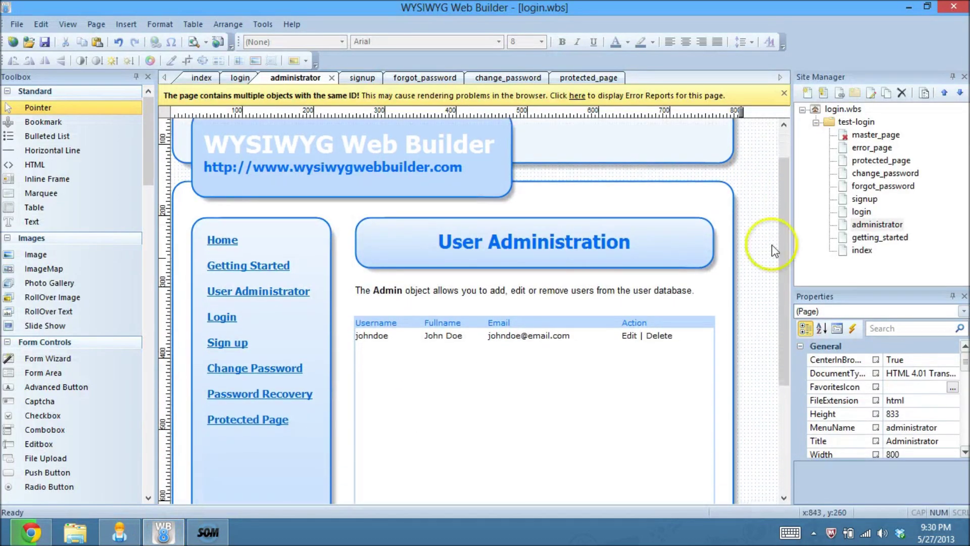
click(627, 406)
click(736, 288)
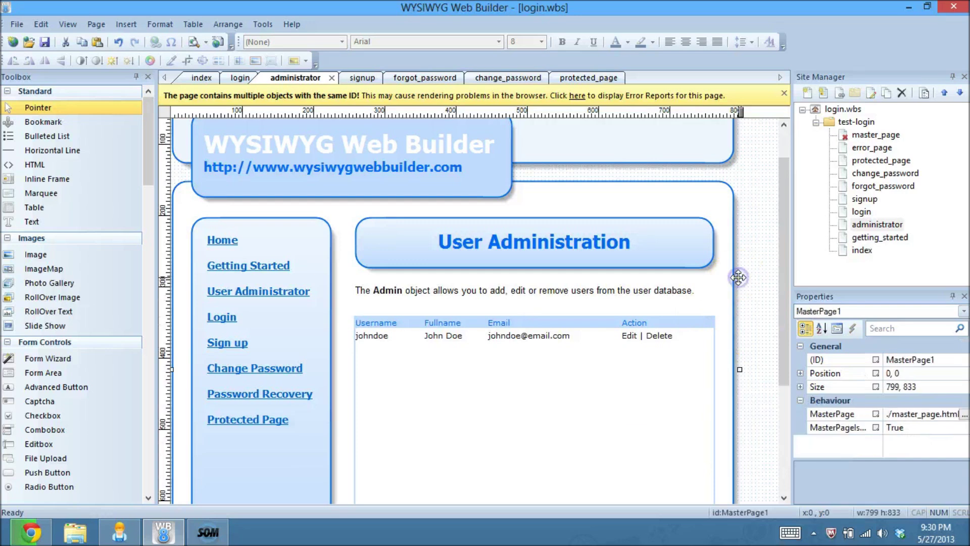
click(764, 274)
scroll(763, 275, up, 1)
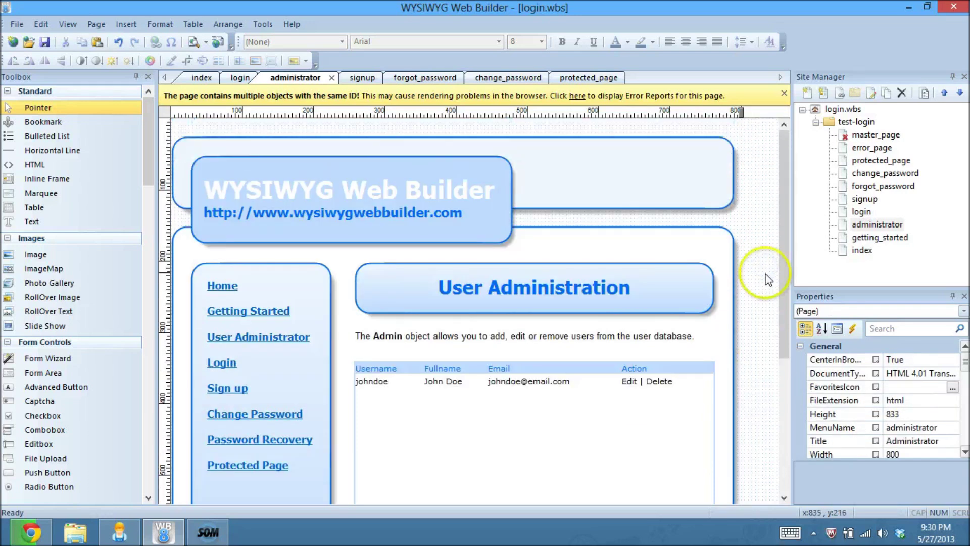
scroll(757, 278, down, 1)
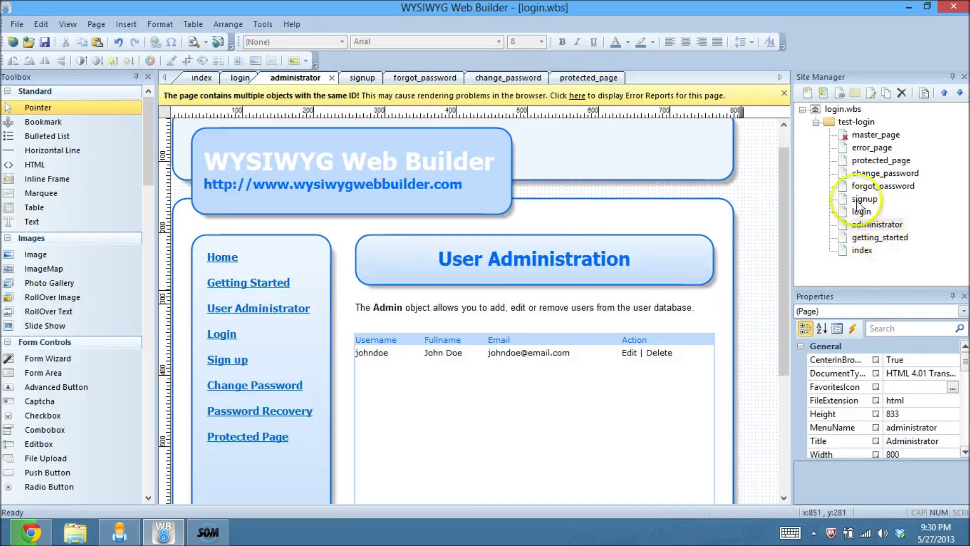
Step: Browse the signup, Password Recovery and Change Password pages
click(354, 77)
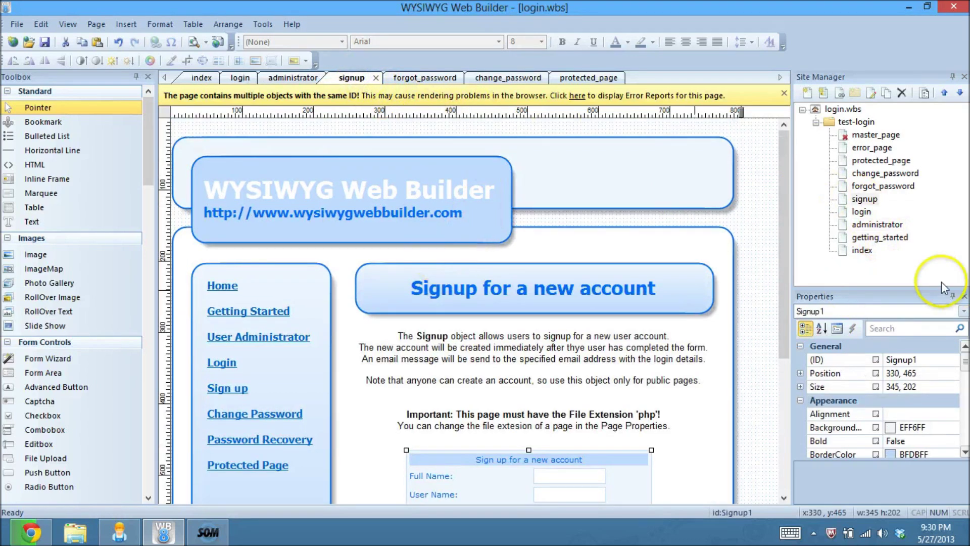
click(758, 213)
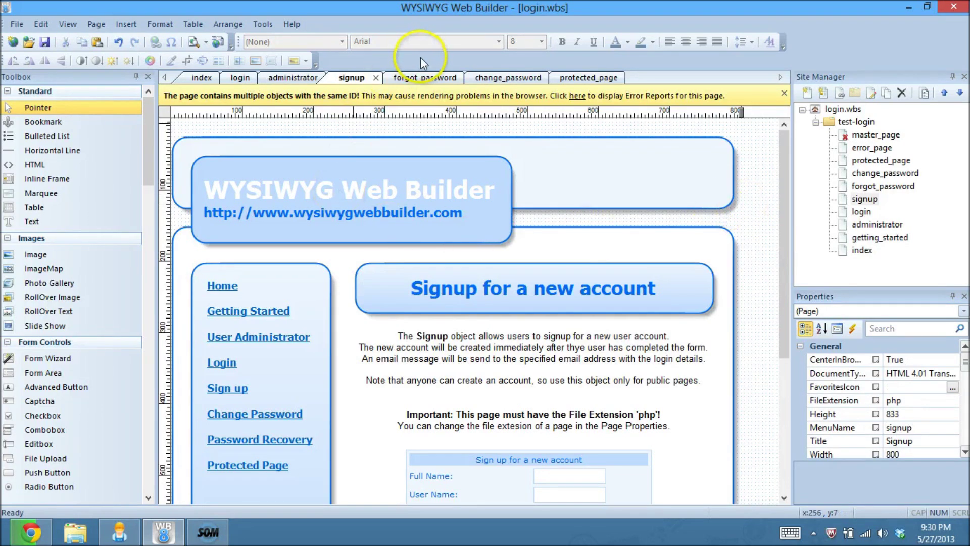
click(418, 77)
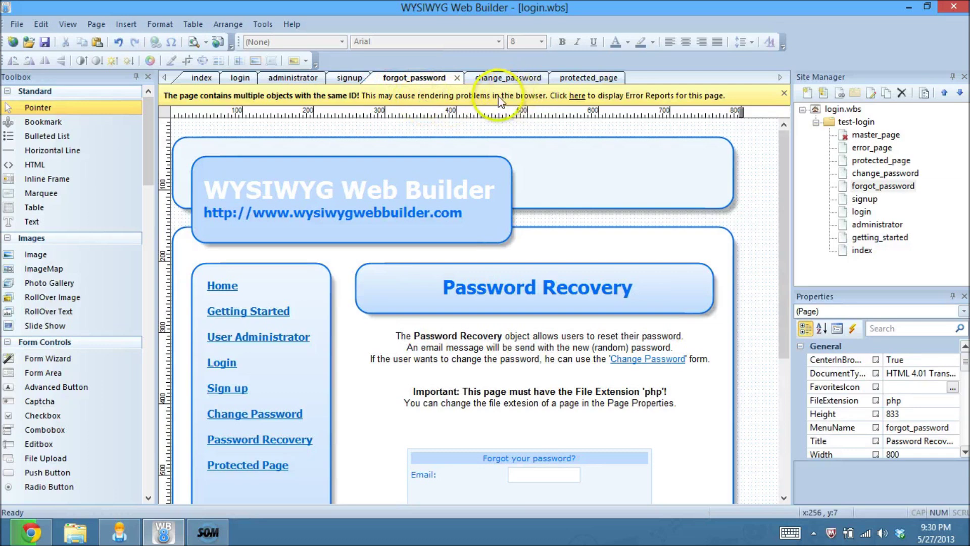
click(498, 79)
click(417, 77)
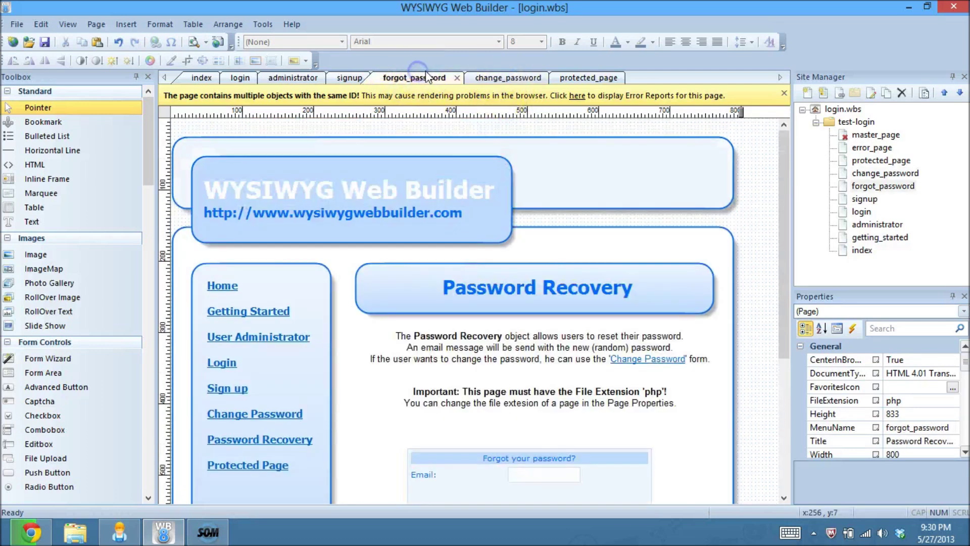
scroll(757, 349, down, 5)
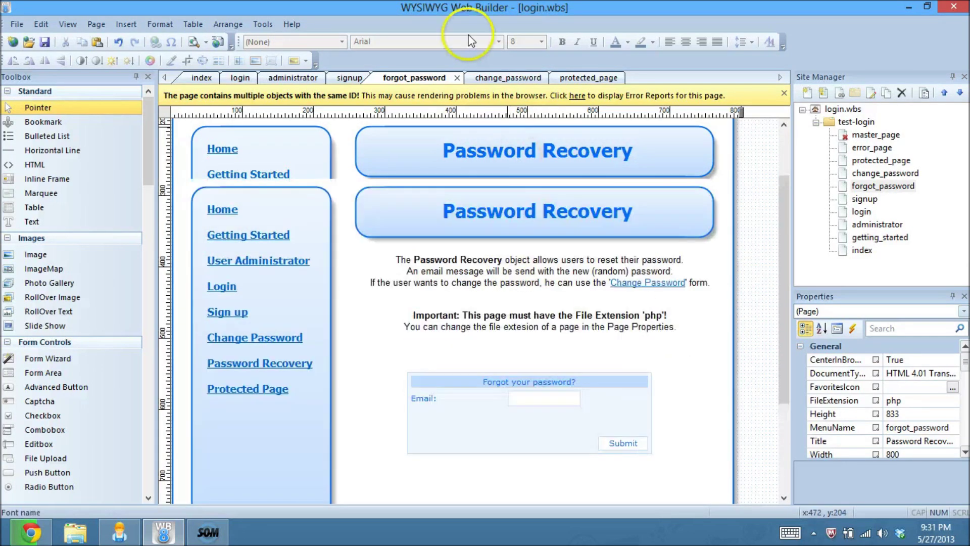
click(505, 77)
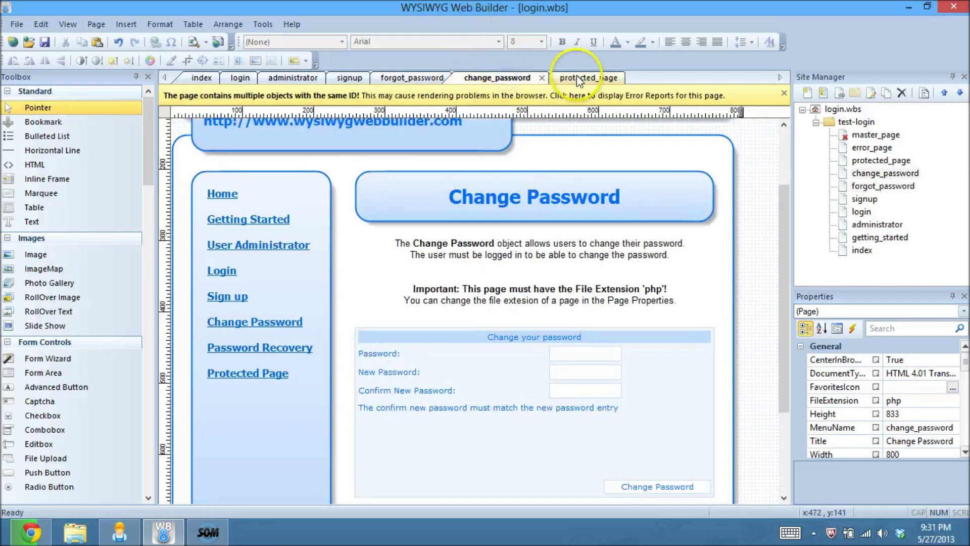
Step: Open protected_page for editing and adjust the workspace around it
click(579, 79)
scroll(751, 313, down, 3)
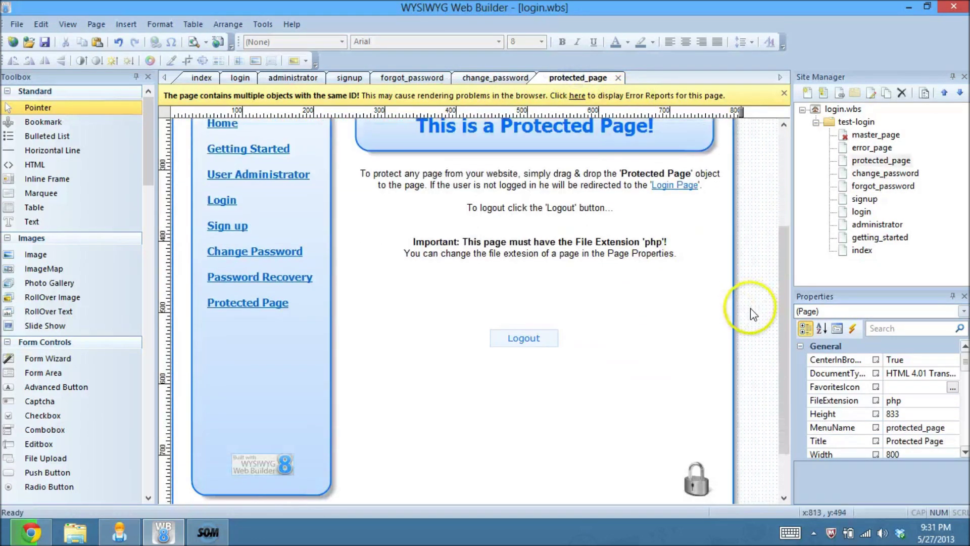
scroll(752, 313, down, 2)
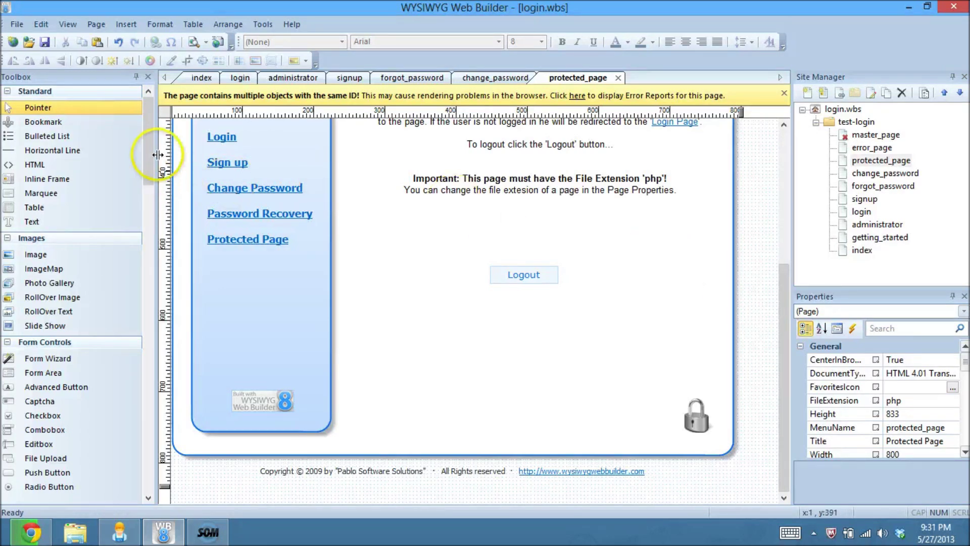
mouse_move(147, 155)
mouse_down()
mouse_move(142, 263)
mouse_move(154, 368)
mouse_up()
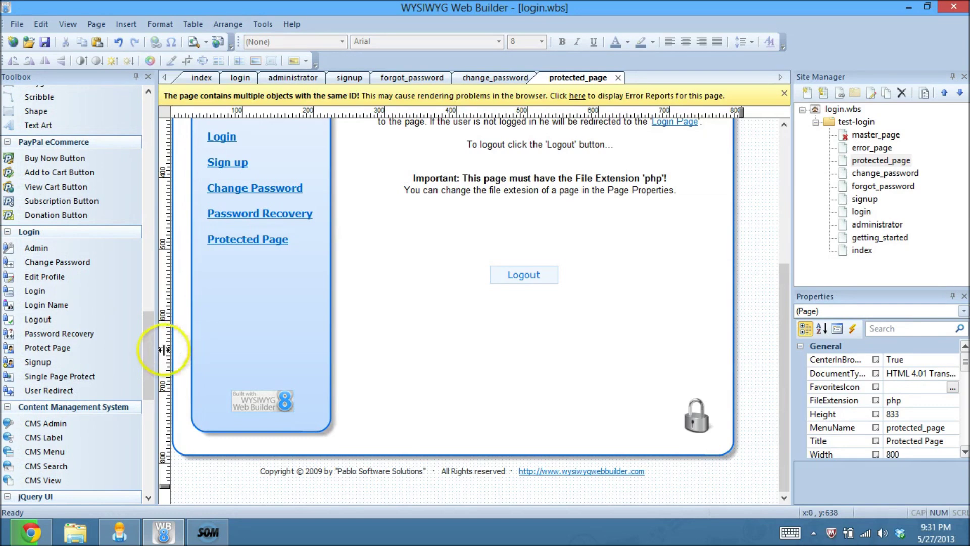
mouse_move(147, 351)
mouse_down()
mouse_move(148, 404)
mouse_move(150, 350)
mouse_move(134, 349)
mouse_up()
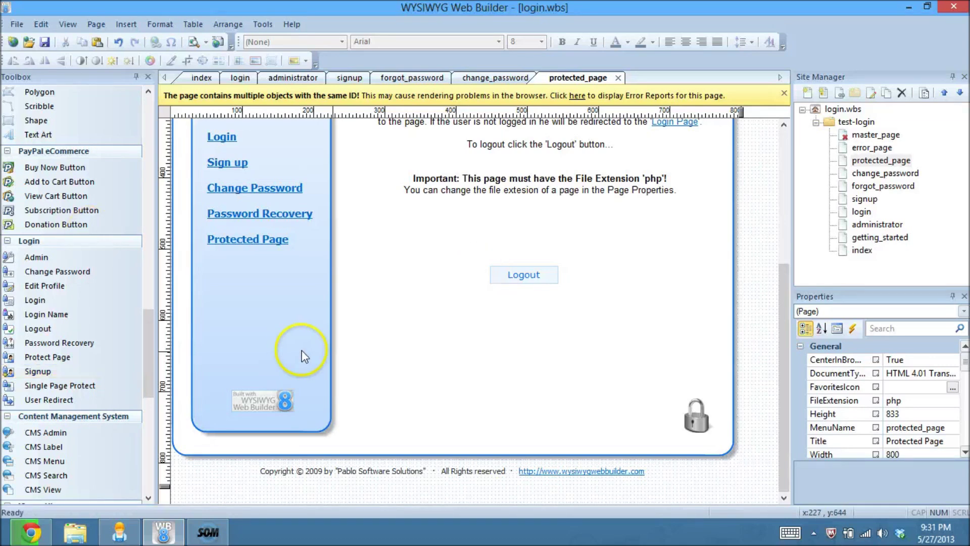
drag(781, 437, 785, 332)
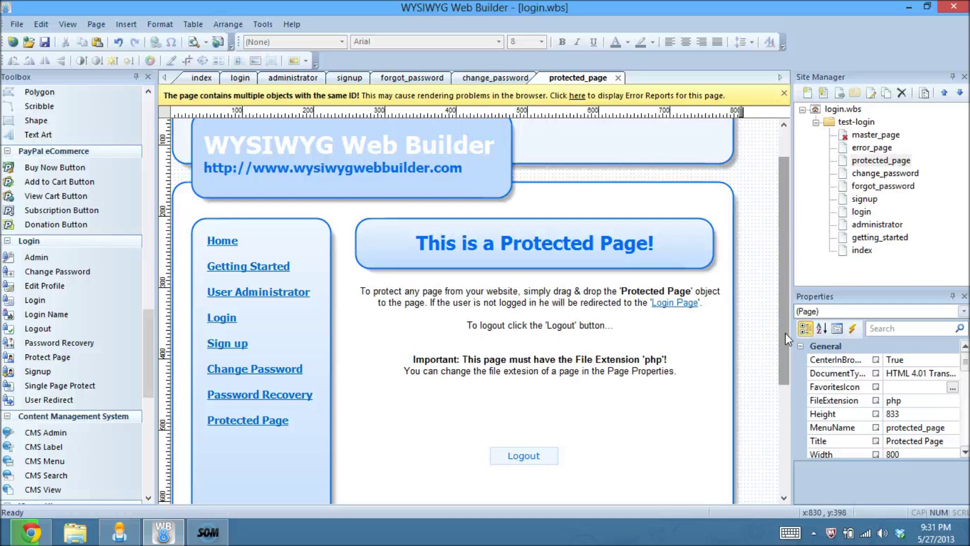
drag(786, 333, 778, 257)
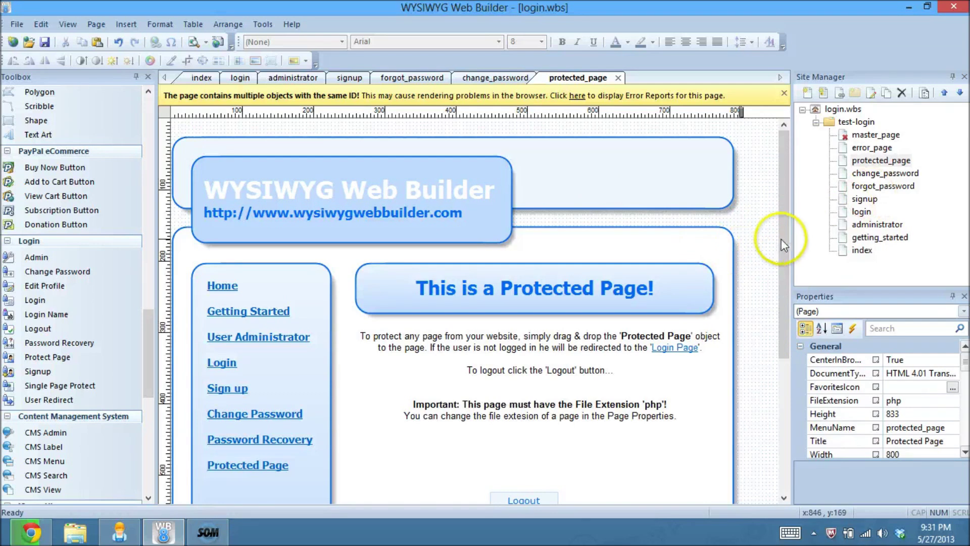
drag(781, 241, 777, 288)
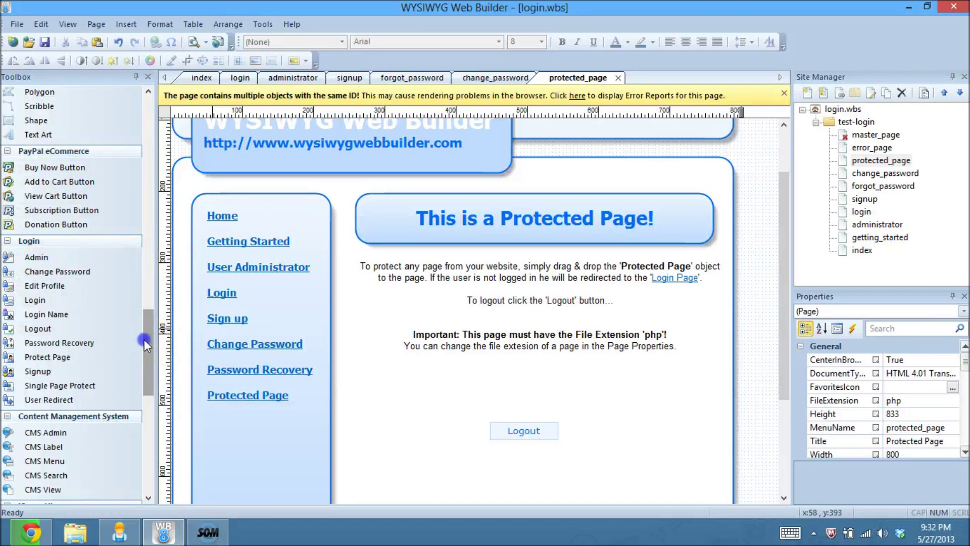
drag(144, 338, 144, 347)
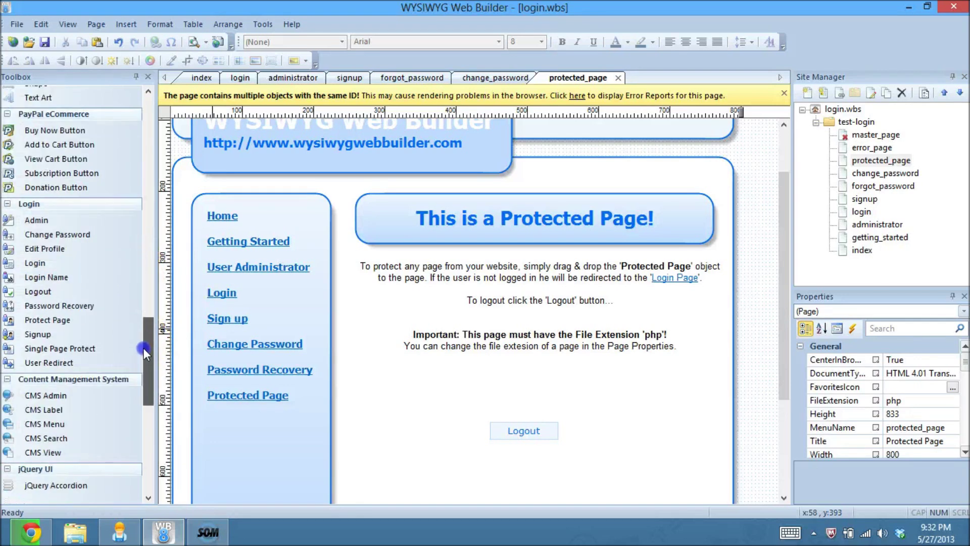
Step: Add a Login Name label beside the Logout button, sized to a single line
click(59, 279)
drag(60, 279, 432, 384)
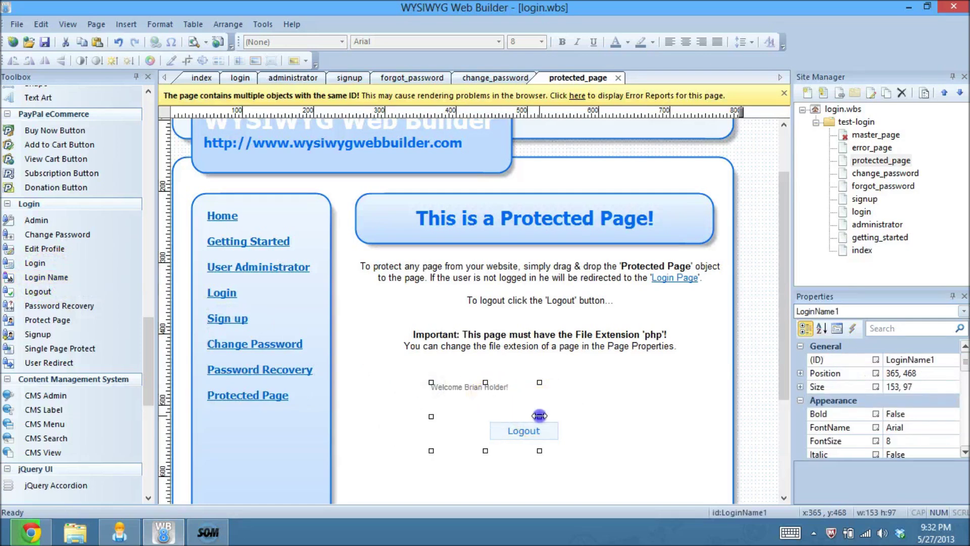
drag(671, 418, 683, 418)
drag(557, 382, 568, 181)
Step: Make the label show the user's full name with 'Welcome' before and '!' after
double_click(609, 180)
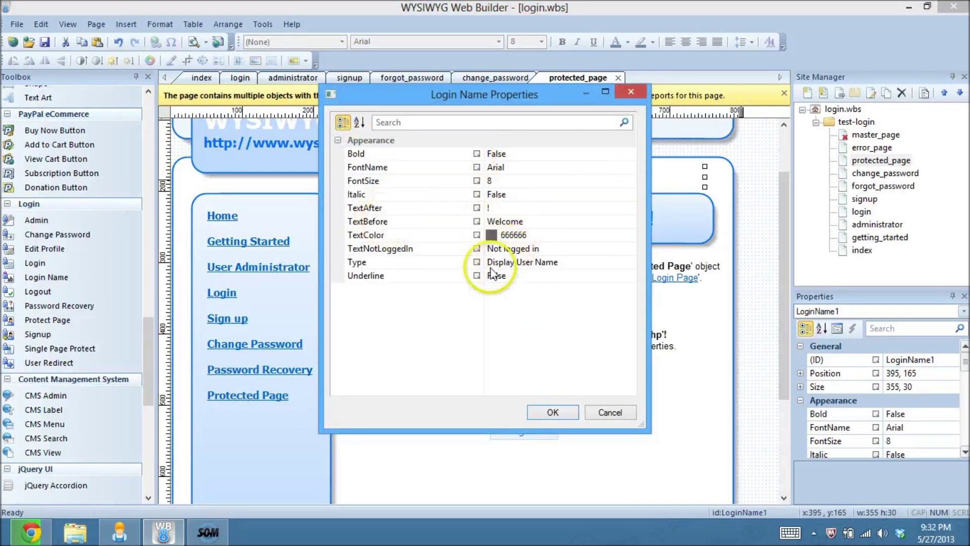
click(631, 248)
click(614, 266)
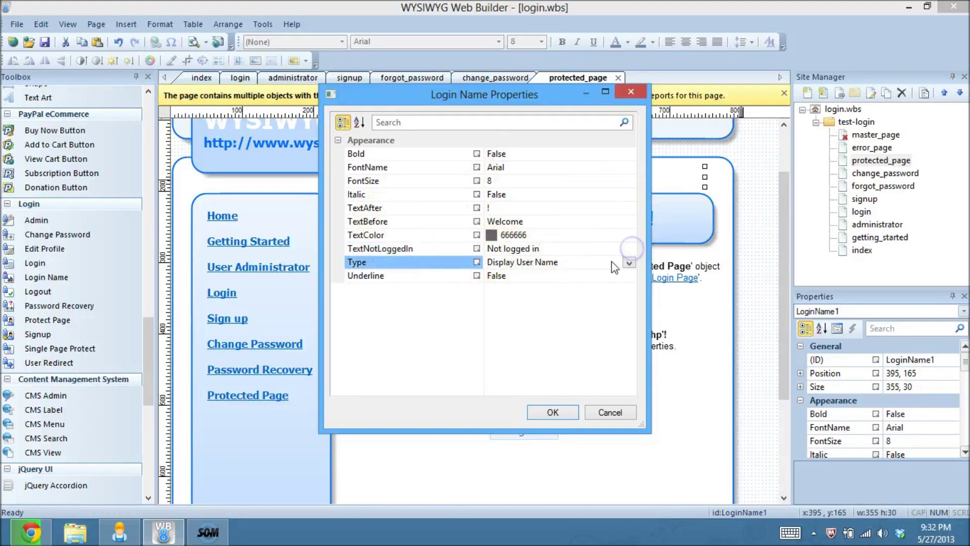
click(629, 262)
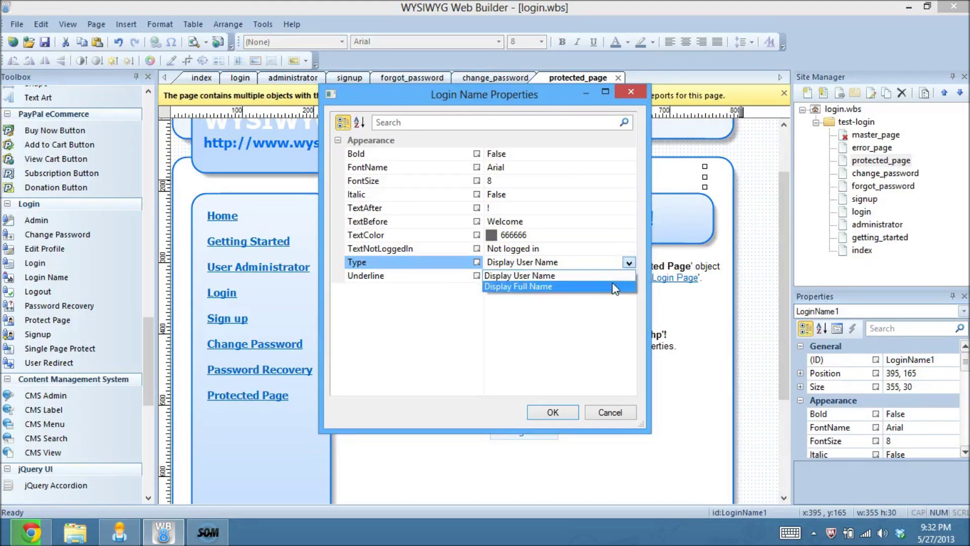
click(610, 288)
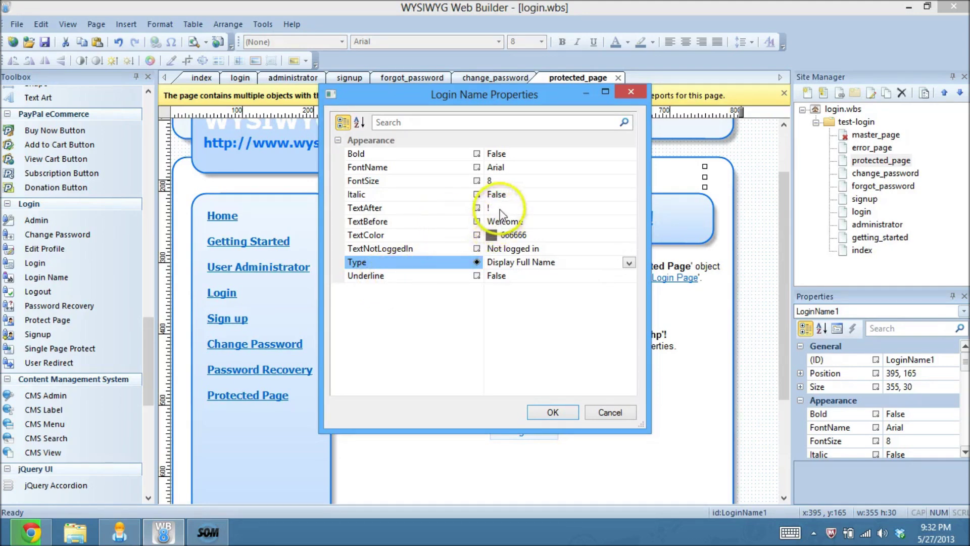
click(525, 222)
click(494, 221)
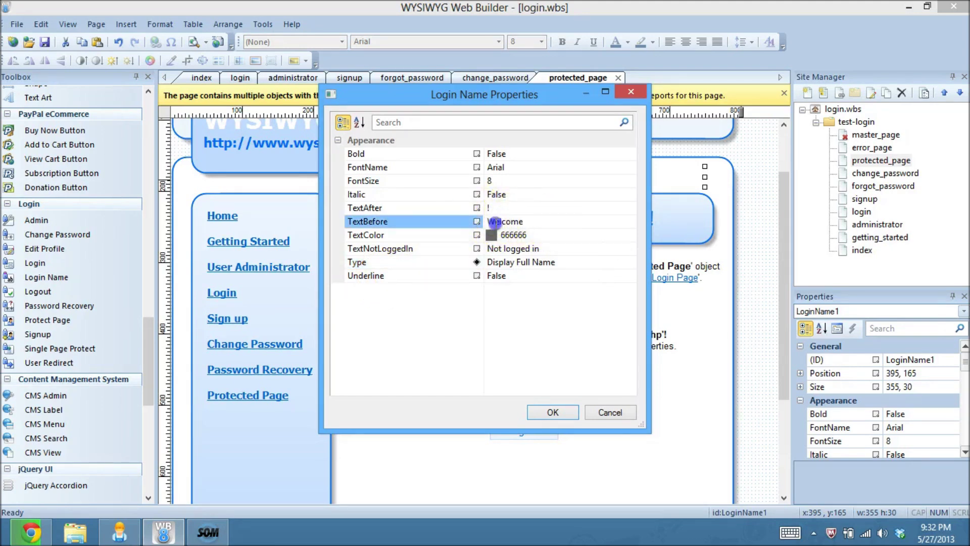
click(514, 208)
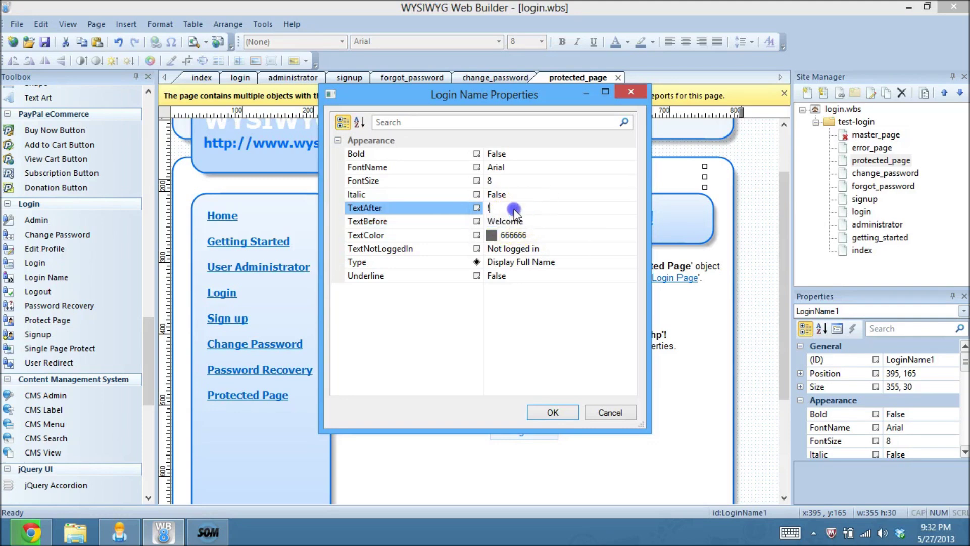
click(566, 225)
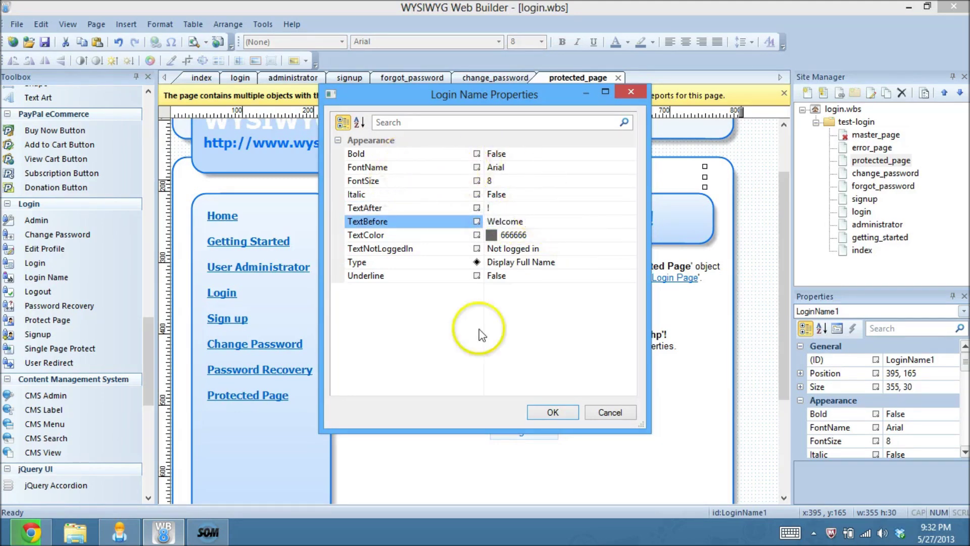
Step: Keep Arial, set the label's font size to 15, and confirm
click(628, 170)
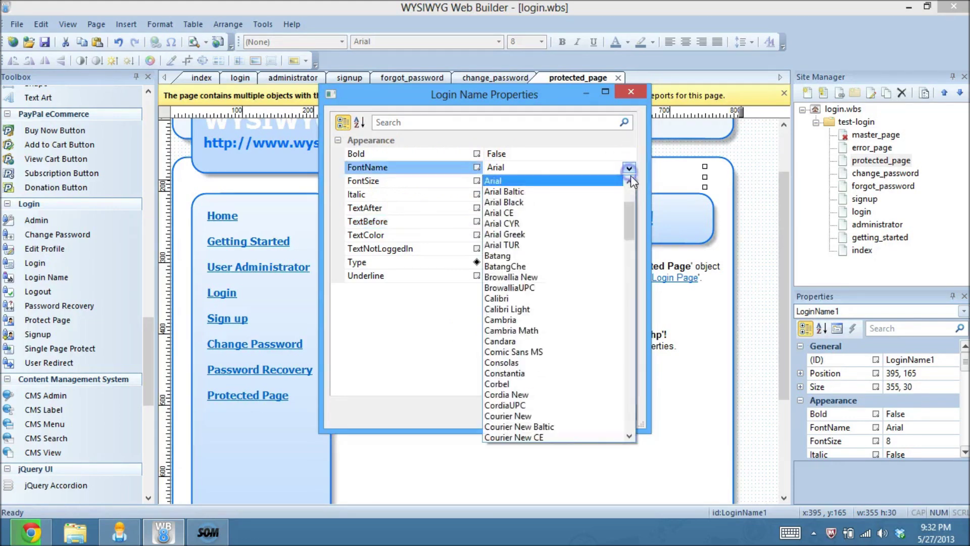
click(629, 170)
click(630, 181)
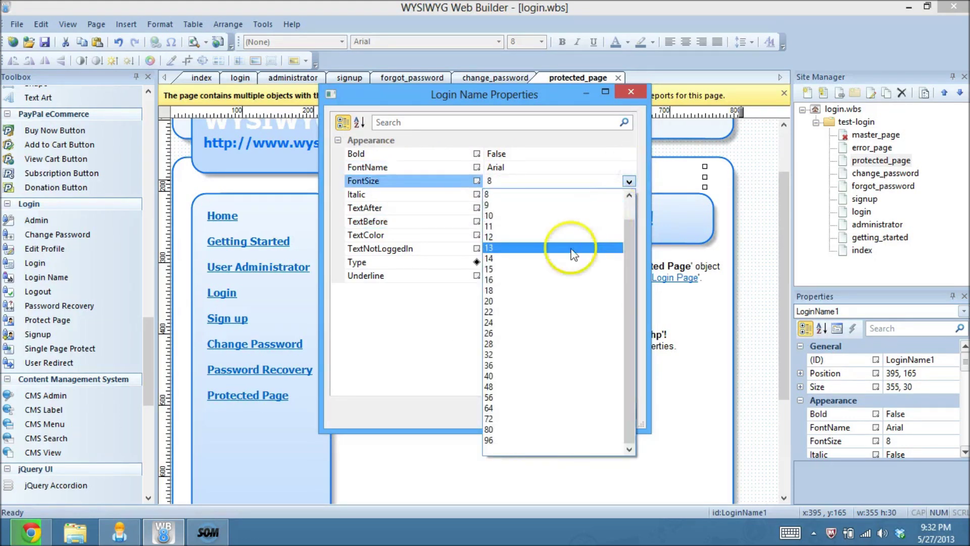
click(486, 268)
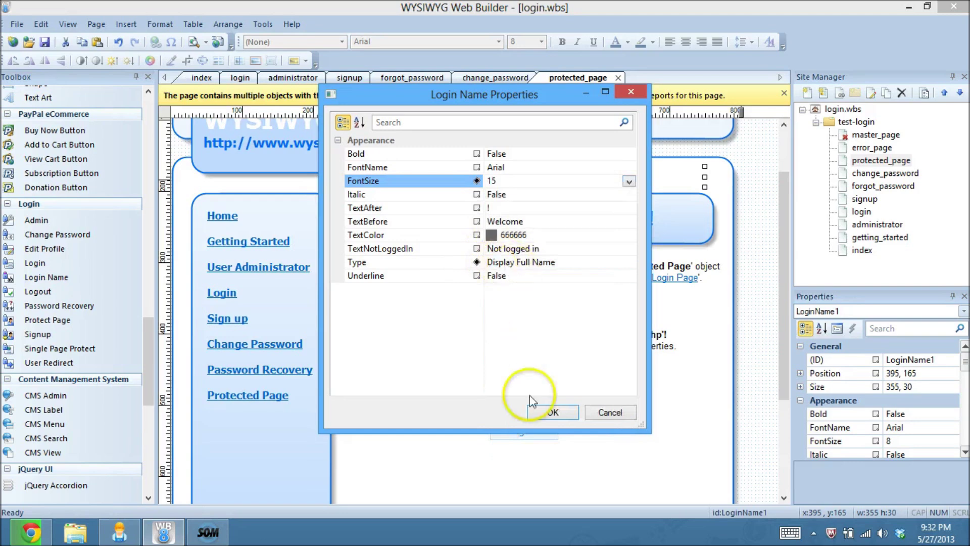
click(554, 412)
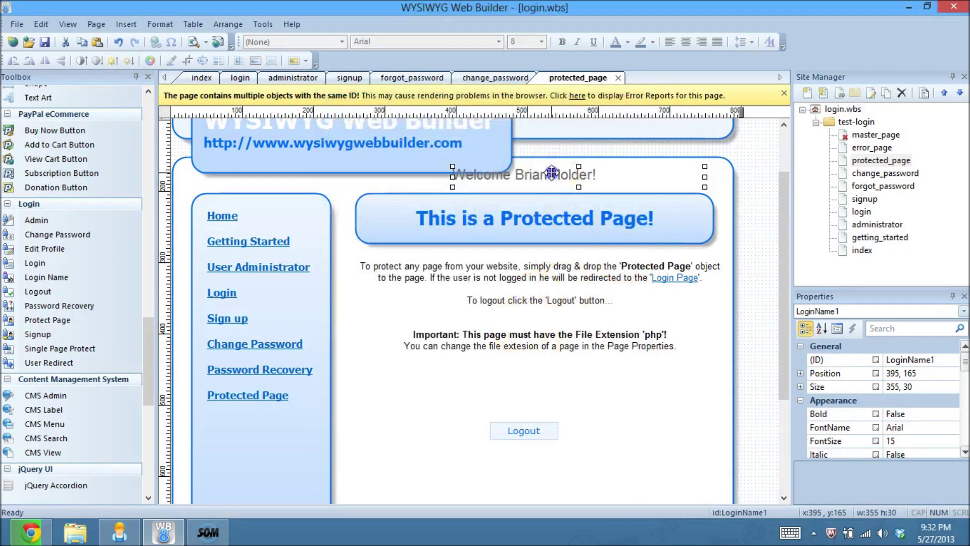
Step: Move the Welcome label into its final position on the protected page
drag(553, 174, 571, 178)
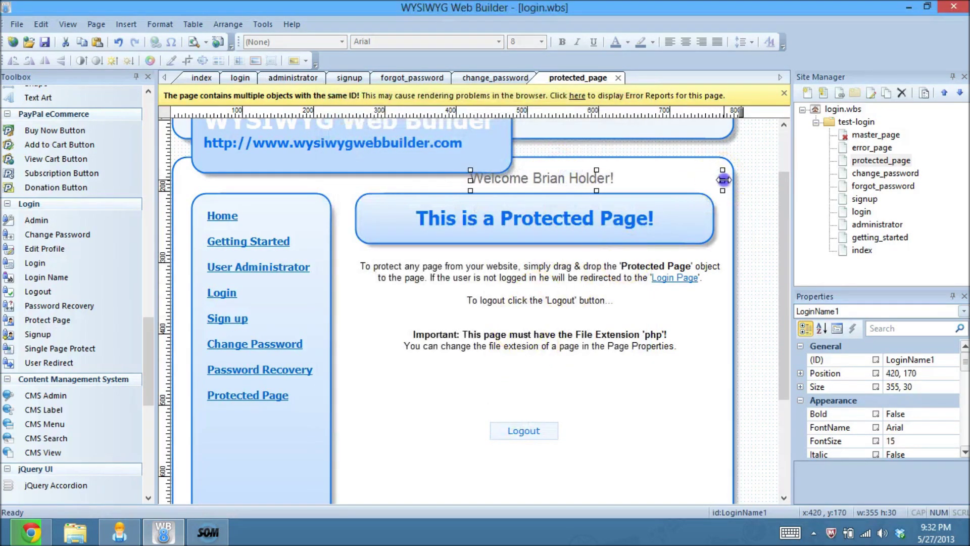
click(675, 181)
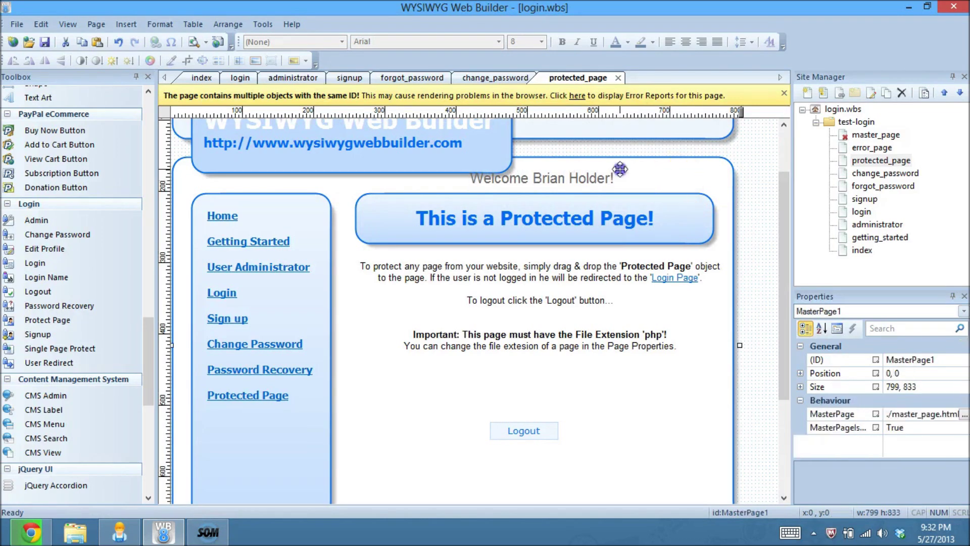
drag(613, 177, 499, 476)
click(771, 353)
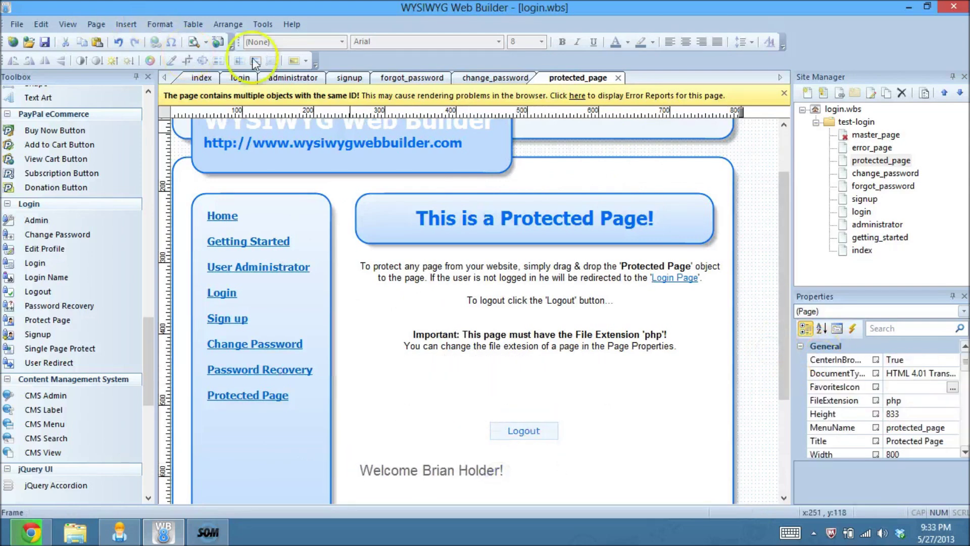
Step: Publish the entire website to the server
click(219, 43)
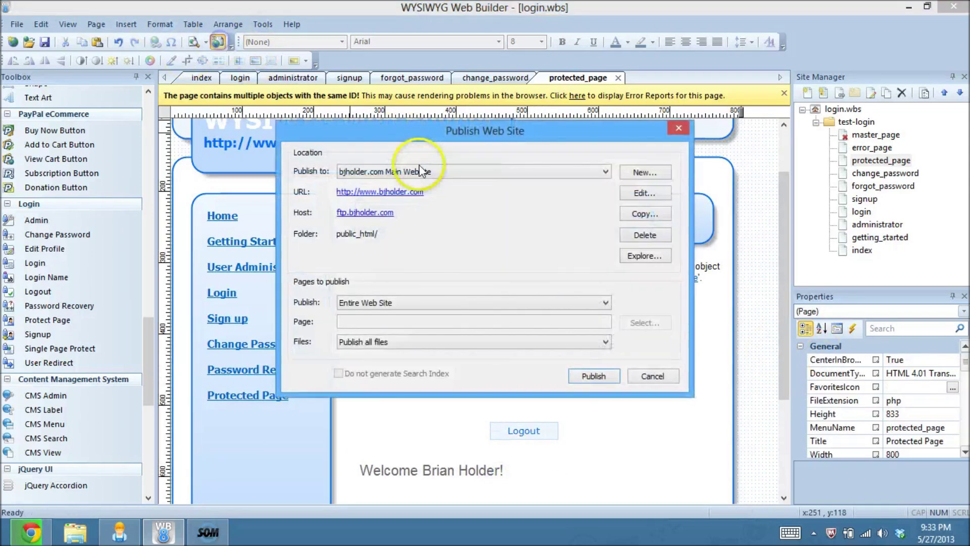
click(584, 380)
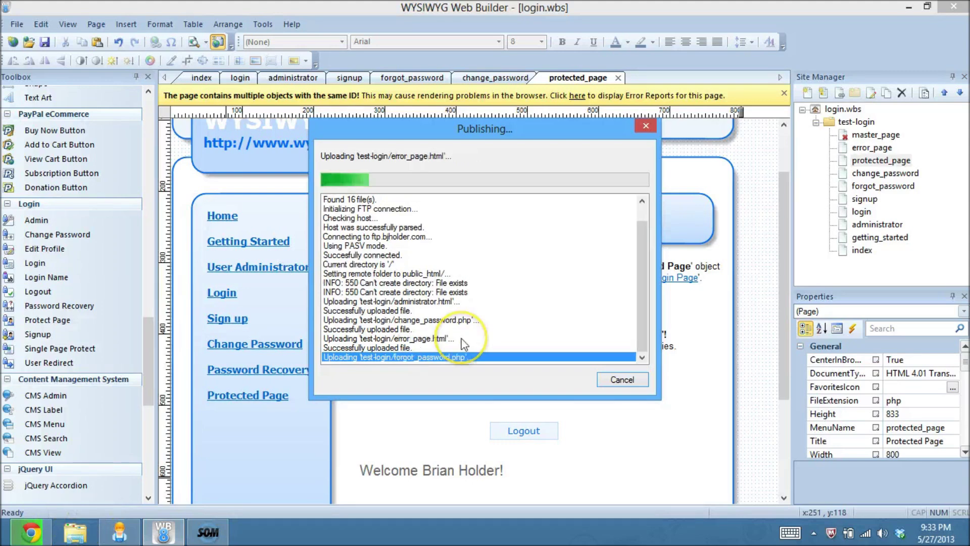
Step: In User Administration, change the existing user's full name to Test Sample and save
click(21, 538)
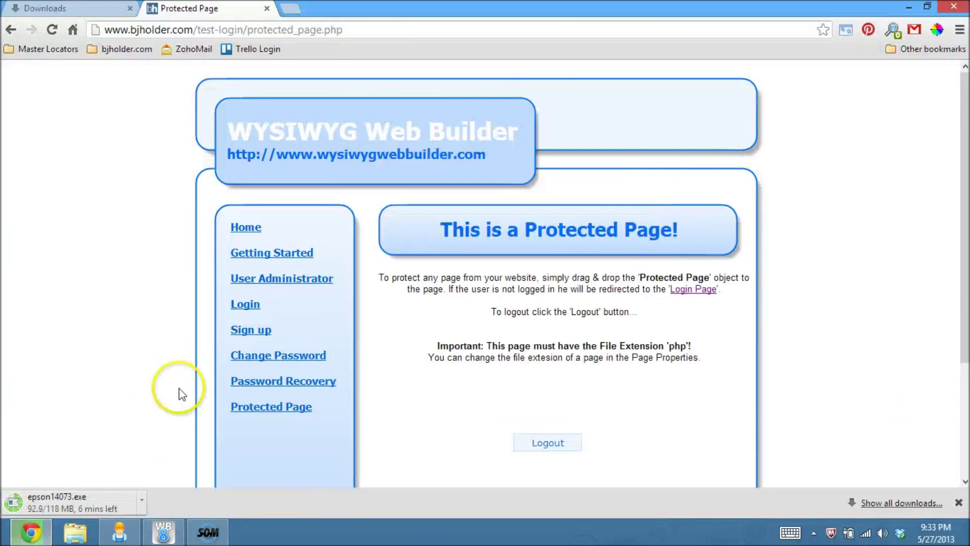
click(286, 278)
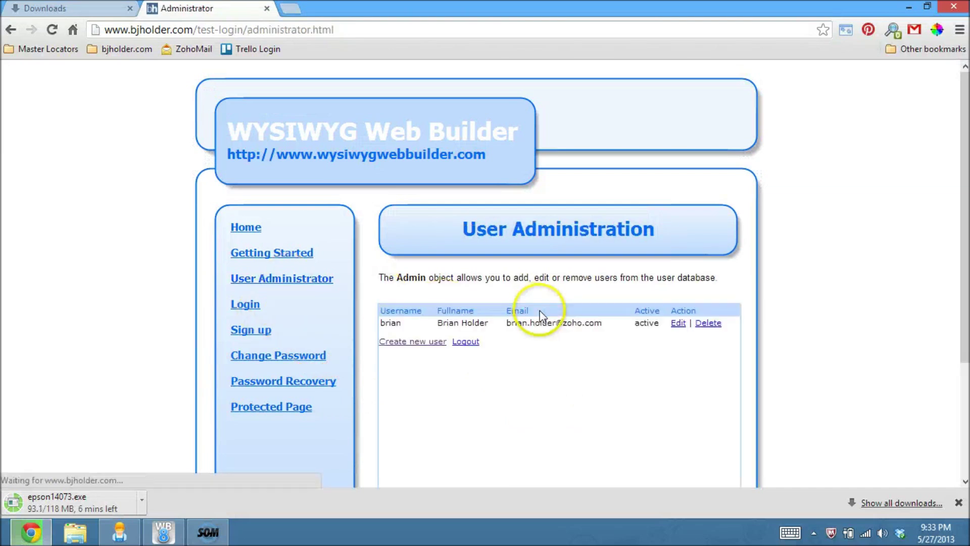
click(677, 324)
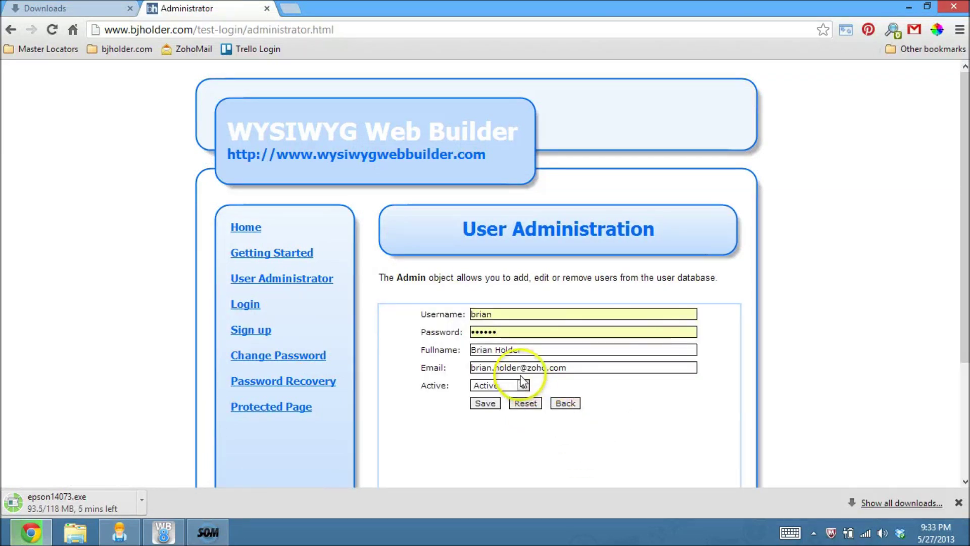
drag(526, 350, 467, 346)
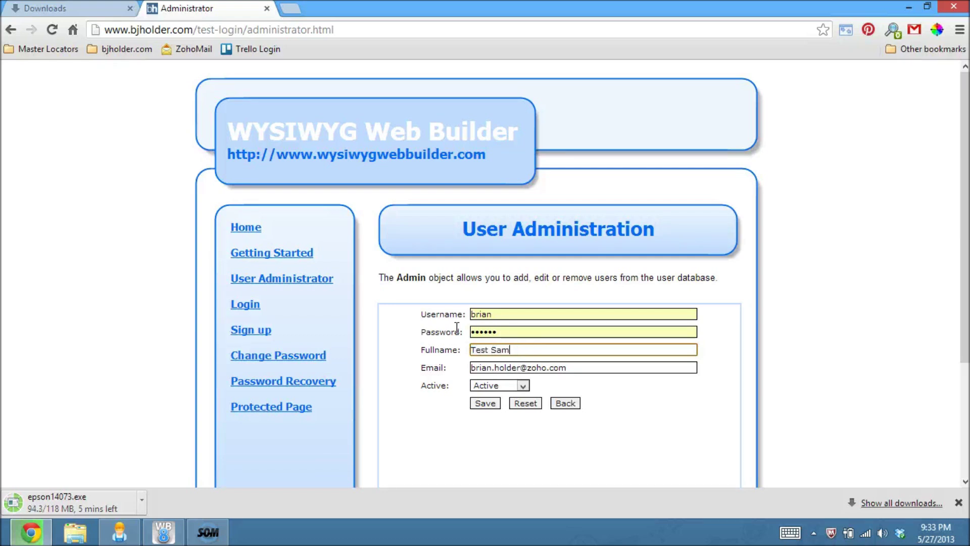
click(485, 402)
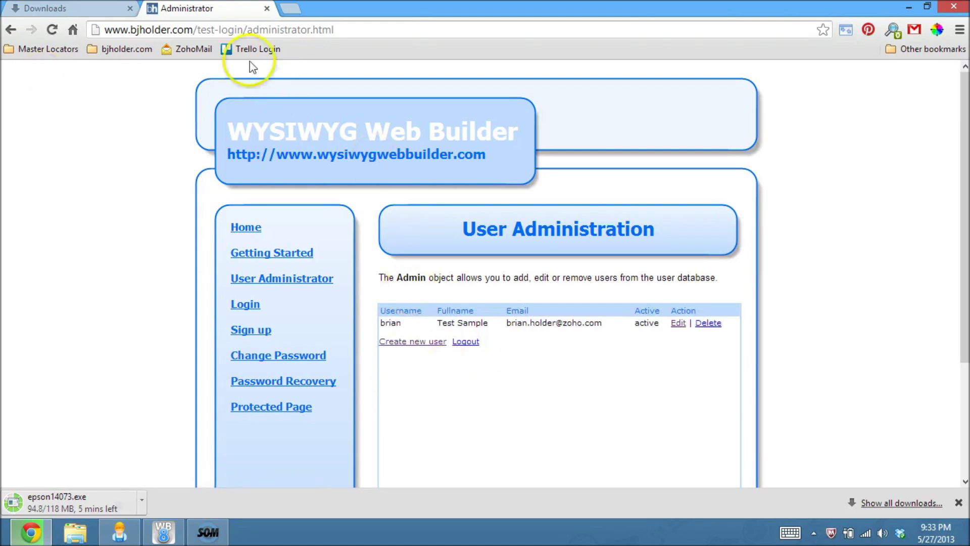
Step: Log in and check that the protected page greets Test Sample
click(244, 305)
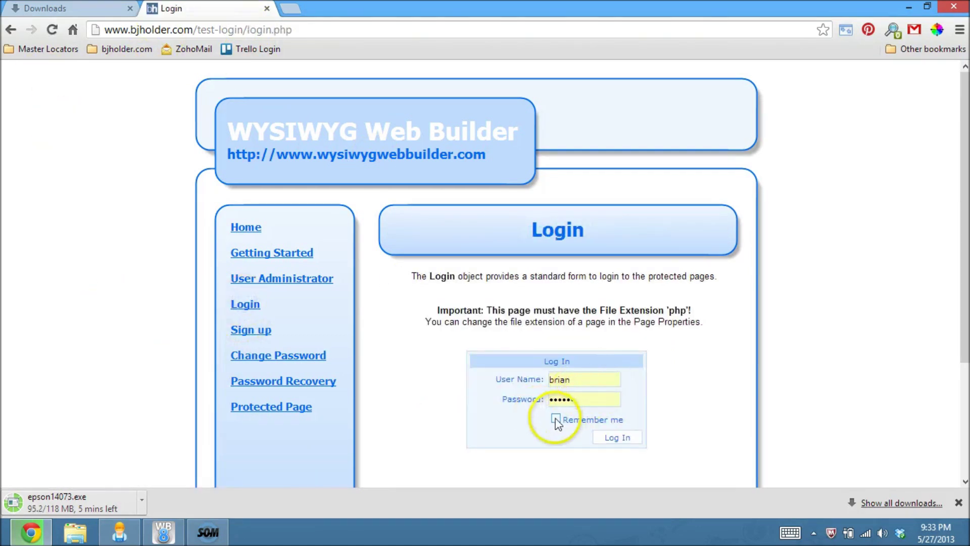
click(617, 437)
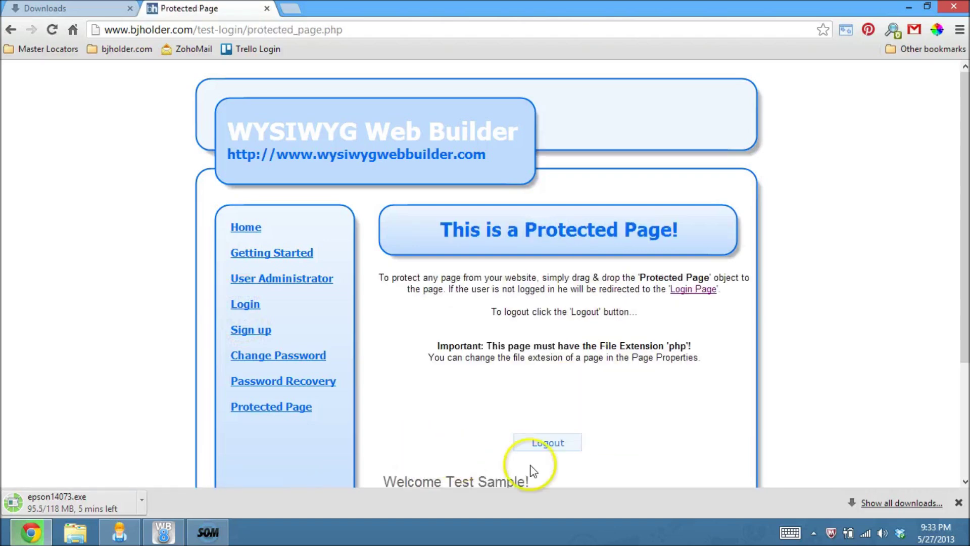
scroll(525, 427, down, 2)
drag(407, 389, 459, 384)
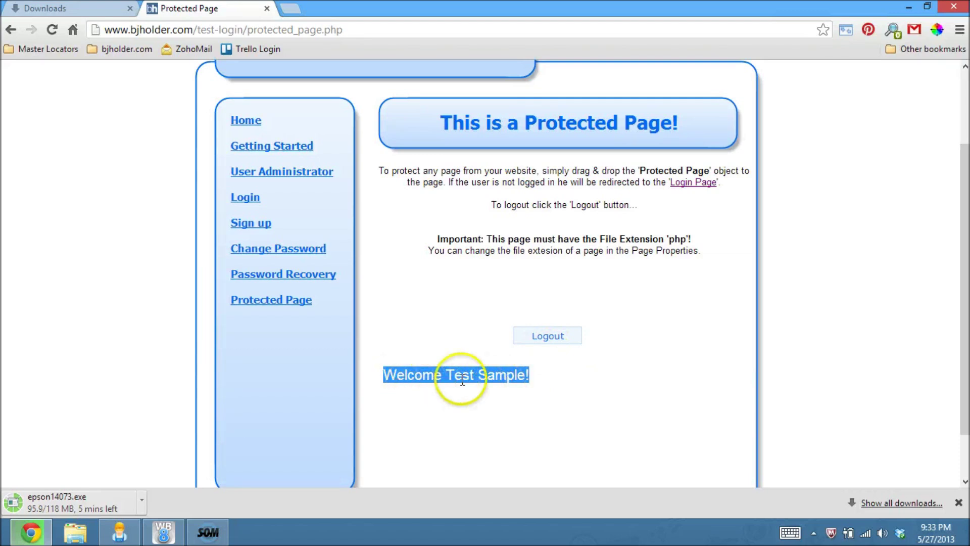
Step: Restore the user's original full name in User Administration, then go to the login page
click(235, 181)
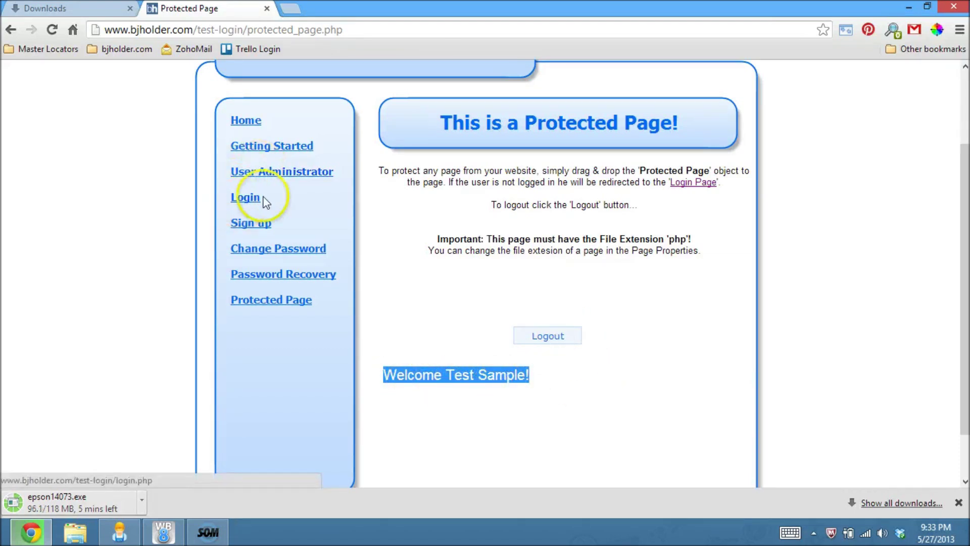
click(678, 325)
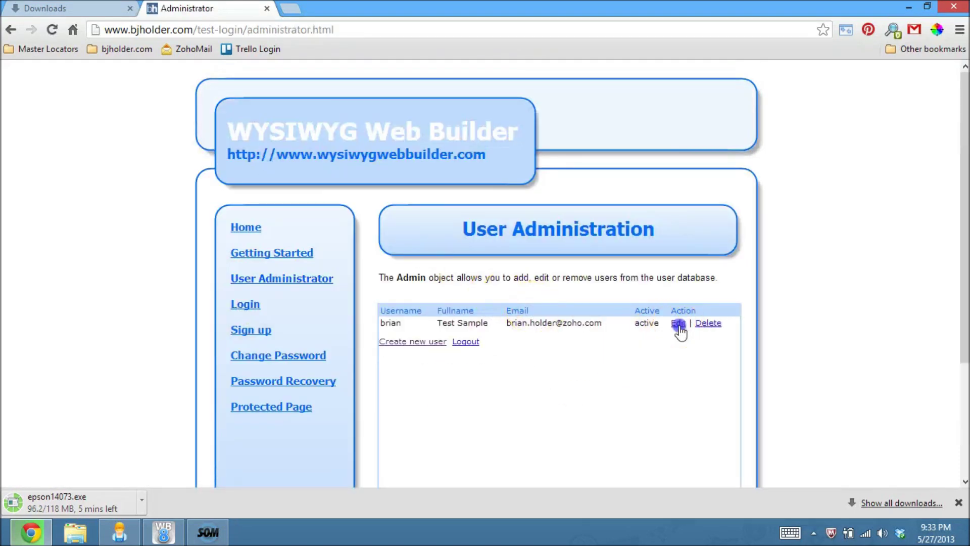
click(445, 337)
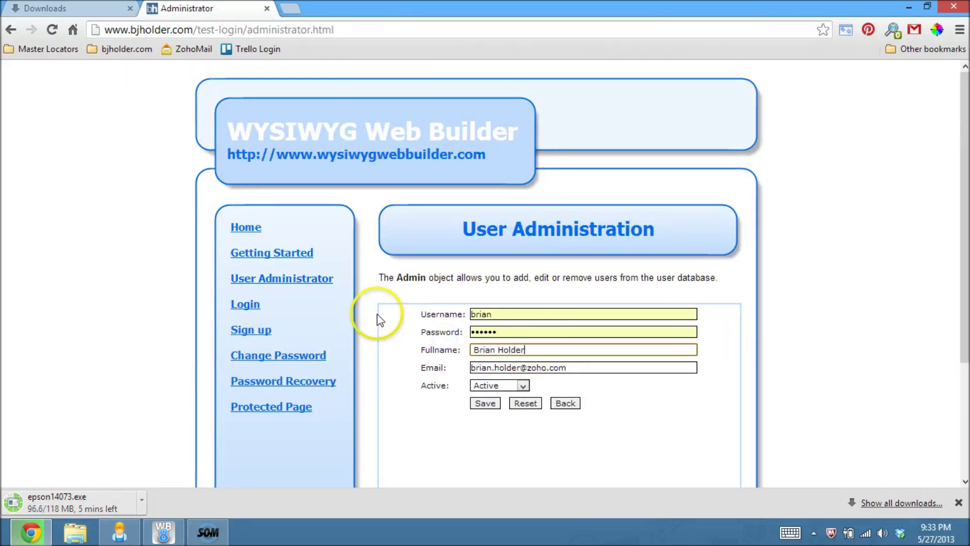
click(486, 404)
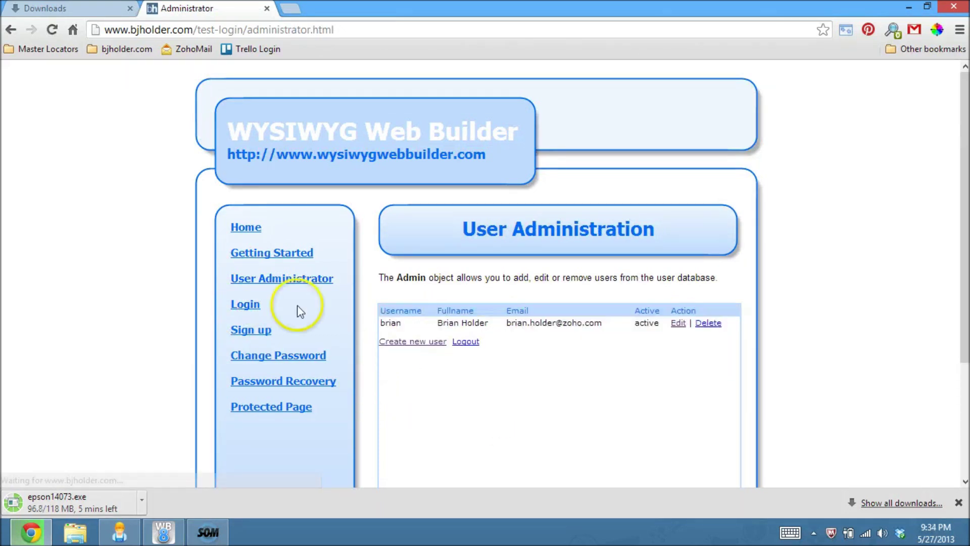
click(245, 304)
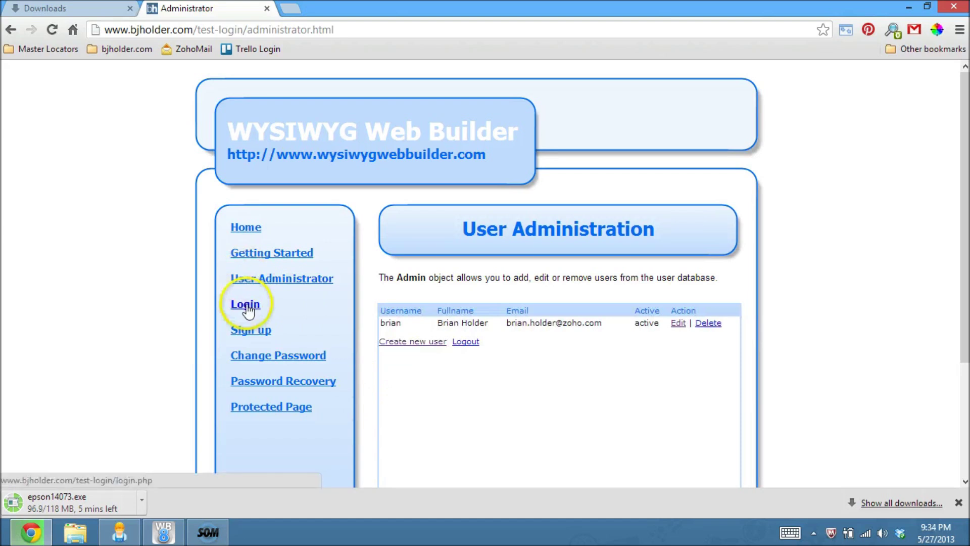
Step: Log out of the Protected Page, log back in, and check the greeting shows the restored name
click(276, 410)
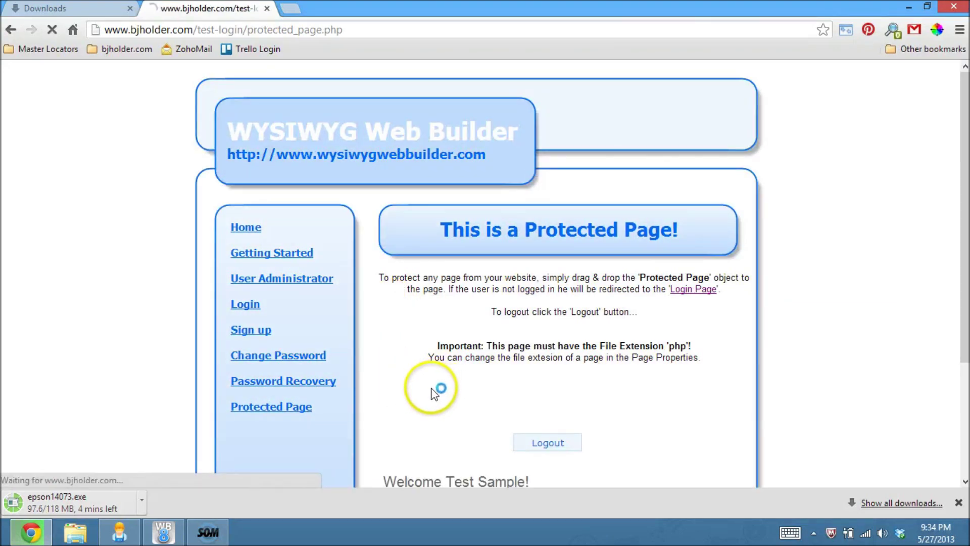
scroll(433, 392, down, 2)
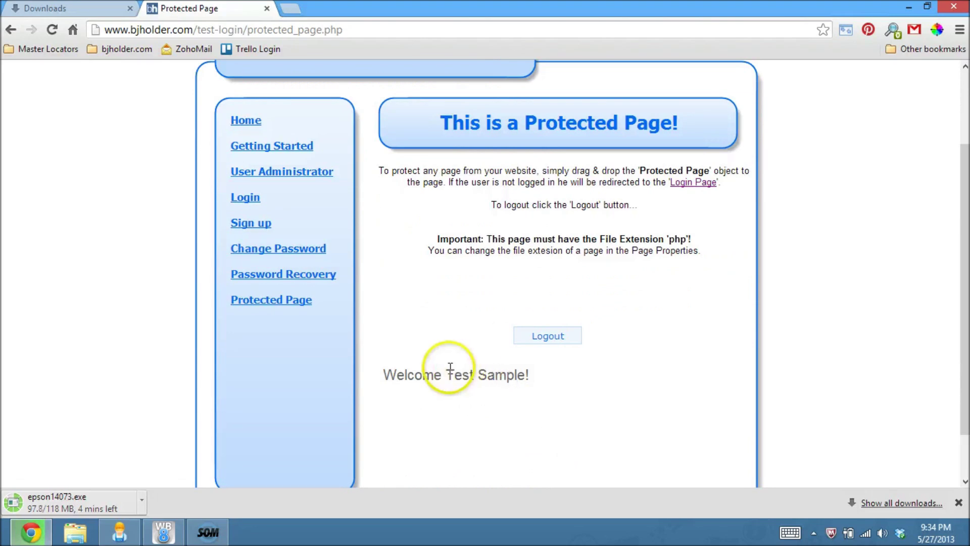
scroll(448, 368, up, 1)
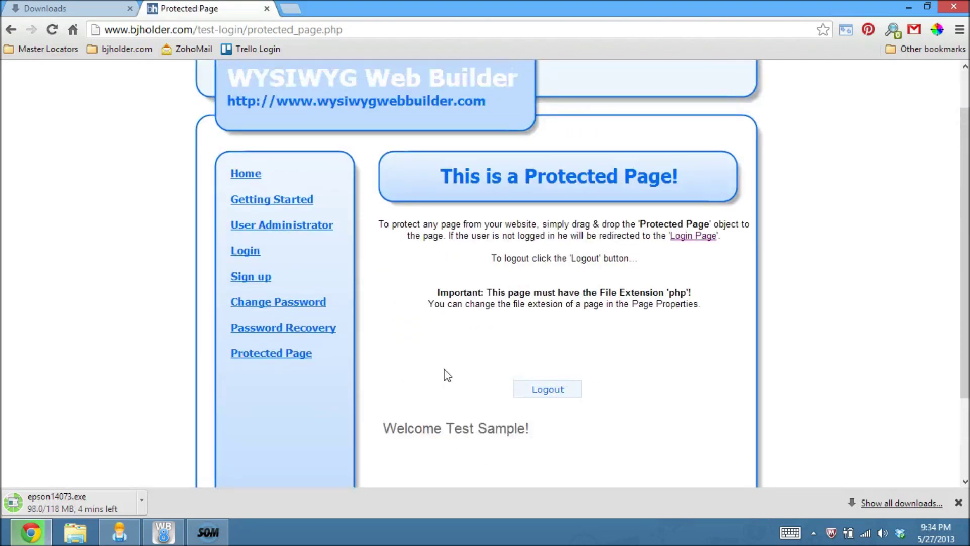
click(550, 390)
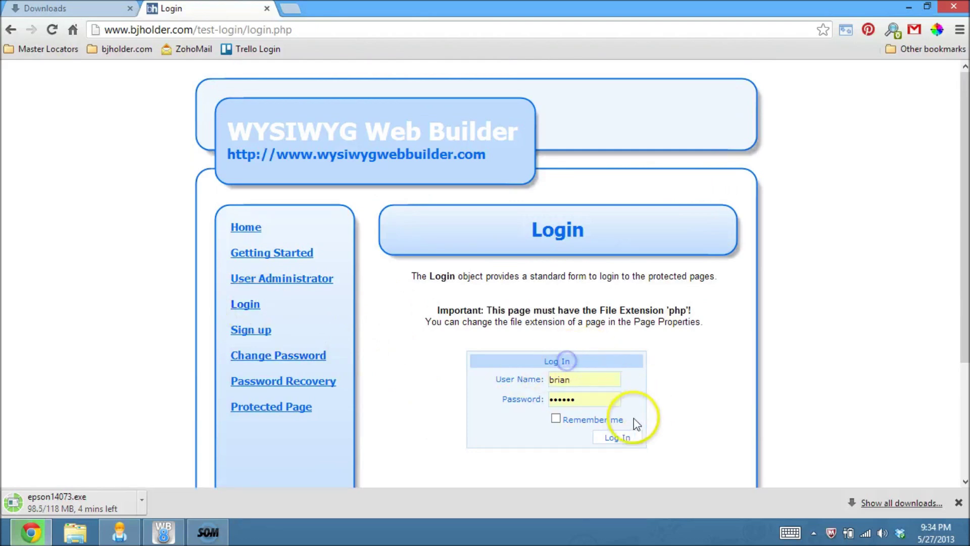
click(625, 438)
scroll(446, 411, down, 2)
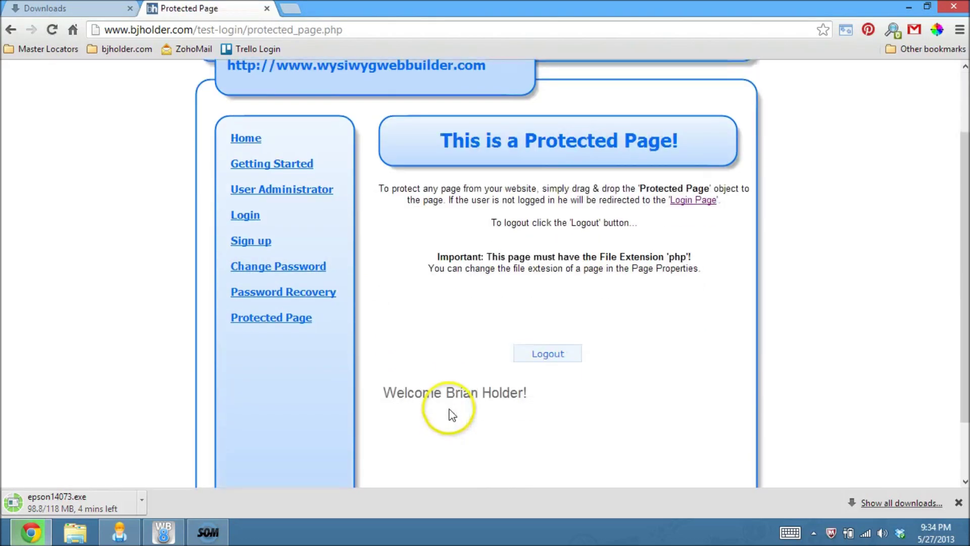
mouse_move(396, 392)
mouse_down()
mouse_move(566, 384)
mouse_move(384, 398)
mouse_up()
triple_click(566, 384)
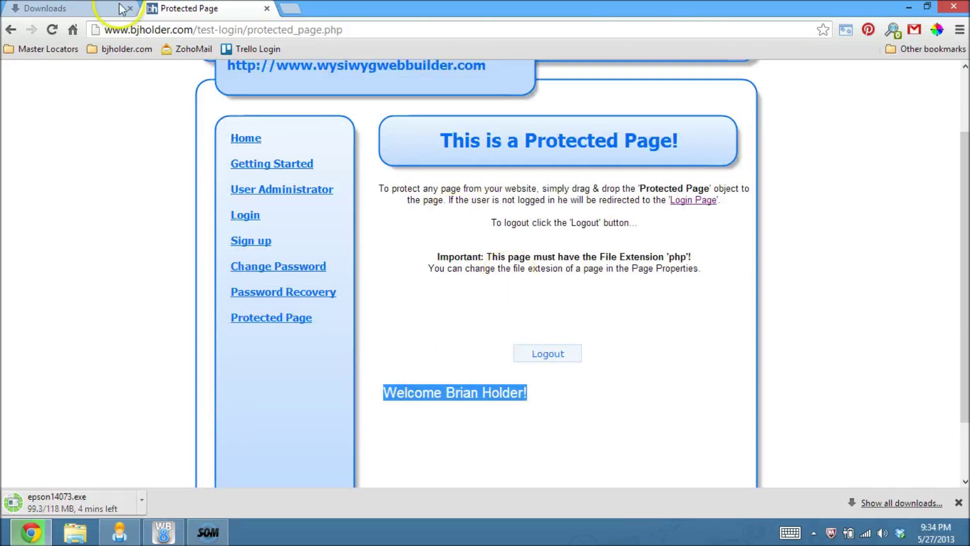